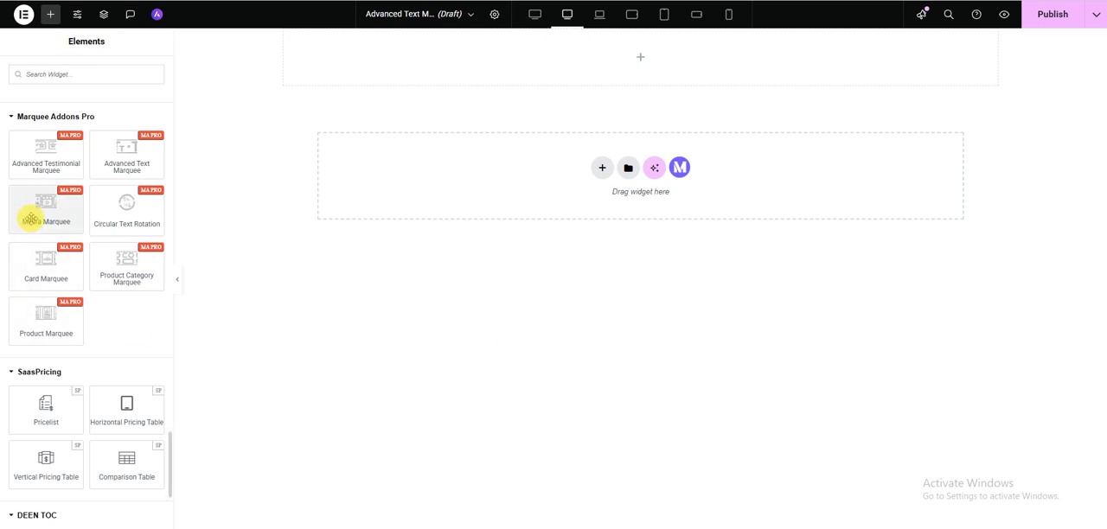
# - Place a Media Marquee widget in the empty container at the start of the page
pyautogui.moveTo(35, 216); pyautogui.dragTo(392, 71)
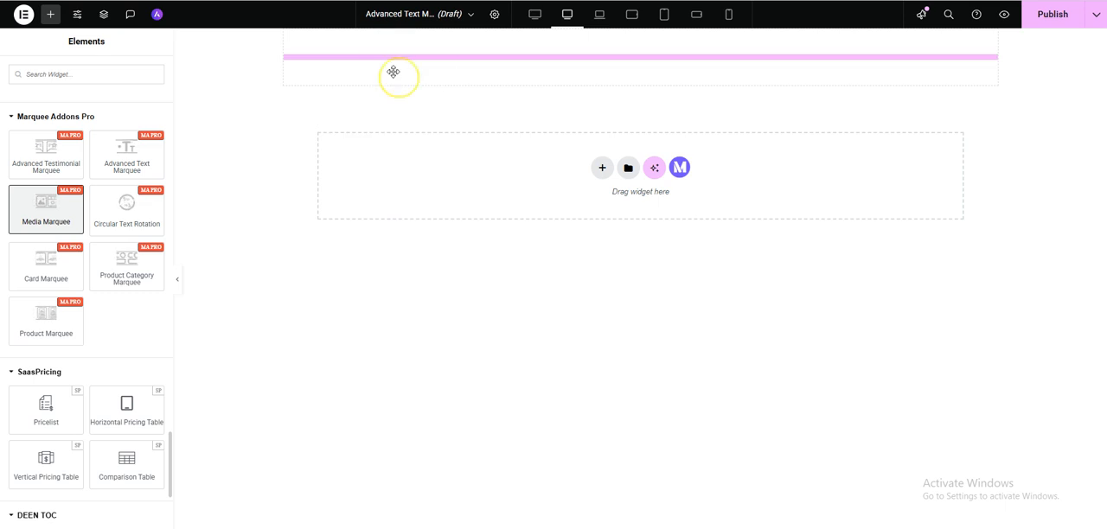
# - Search the widget library for "media", clear the search and reopen the Media Marquee widget's settings
pyautogui.click(50, 14)
pyautogui.click(50, 102)
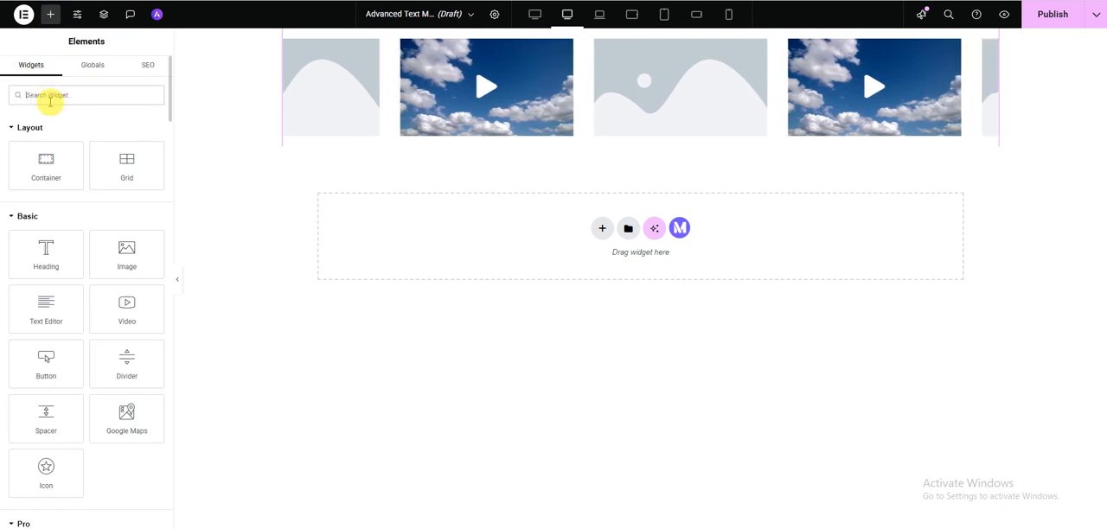
pyautogui.write('media')
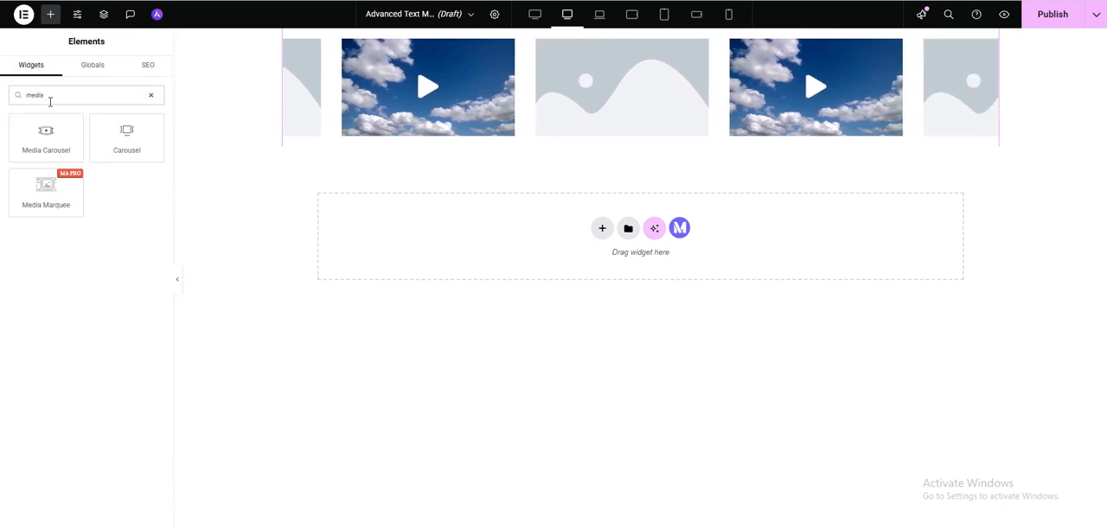
pyautogui.click(150, 97)
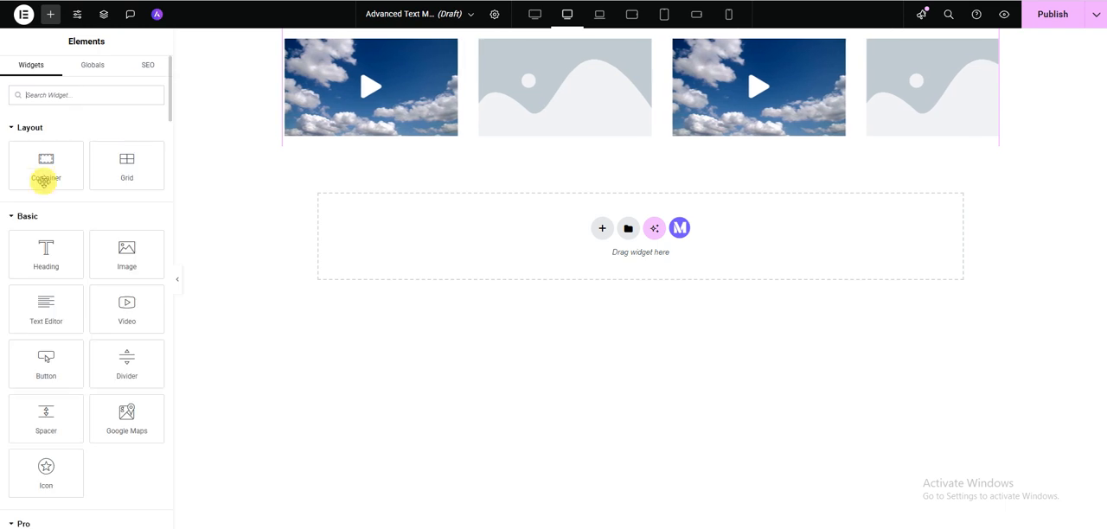
pyautogui.click(994, 38)
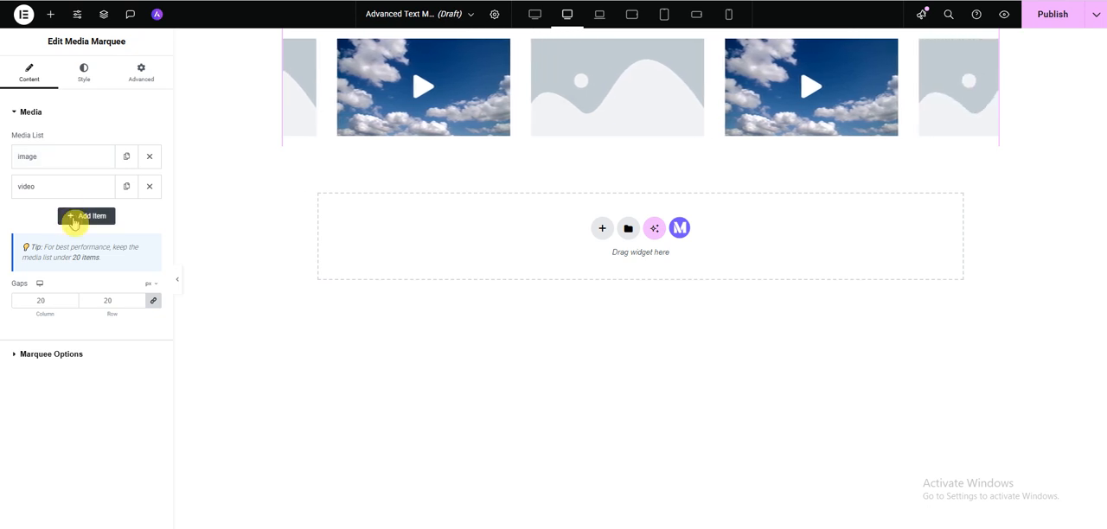
# - Expand the image item in the media list and check its available media types
pyautogui.click(65, 165)
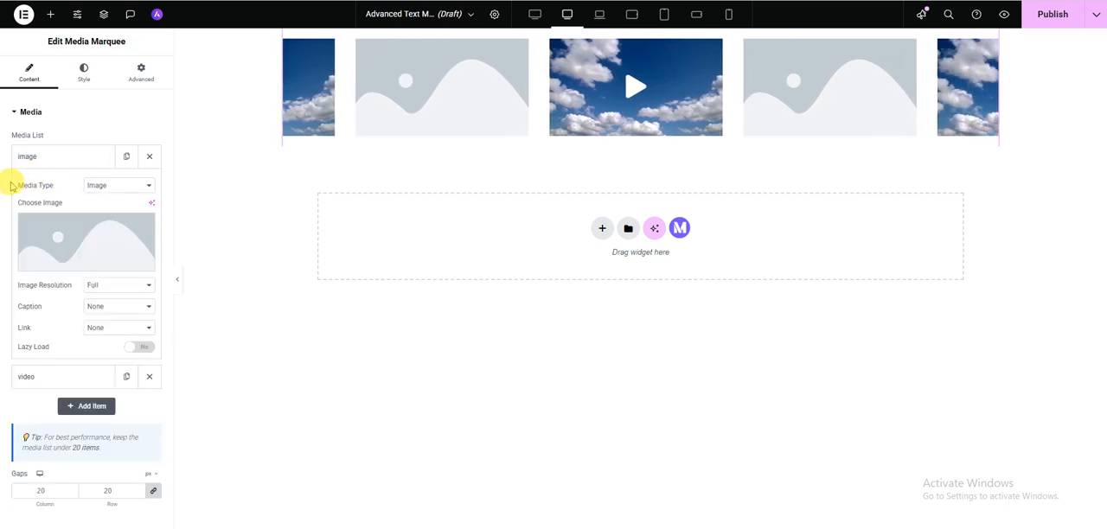
pyautogui.click(99, 188)
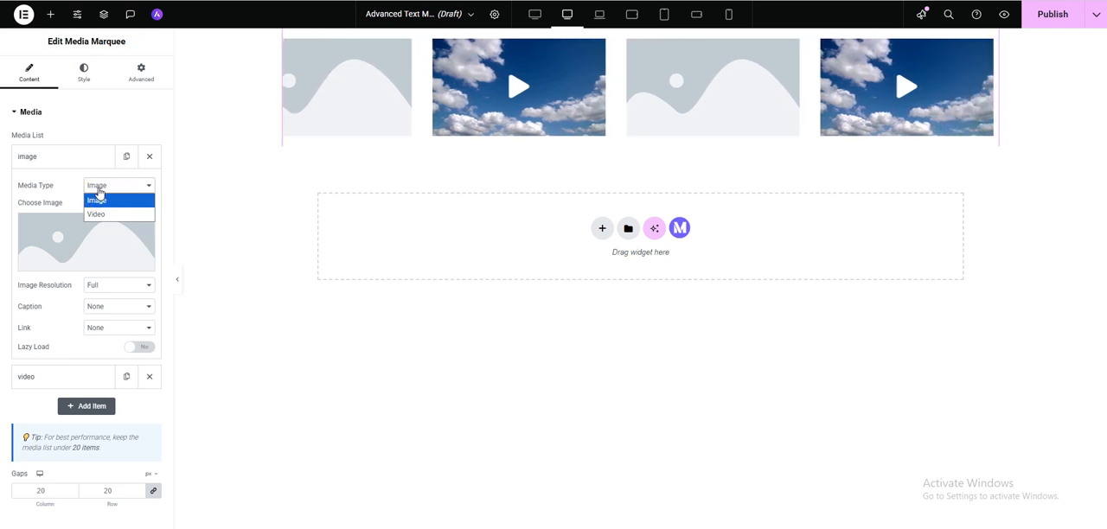
pyautogui.click(70, 186)
pyautogui.click(67, 165)
pyautogui.click(68, 165)
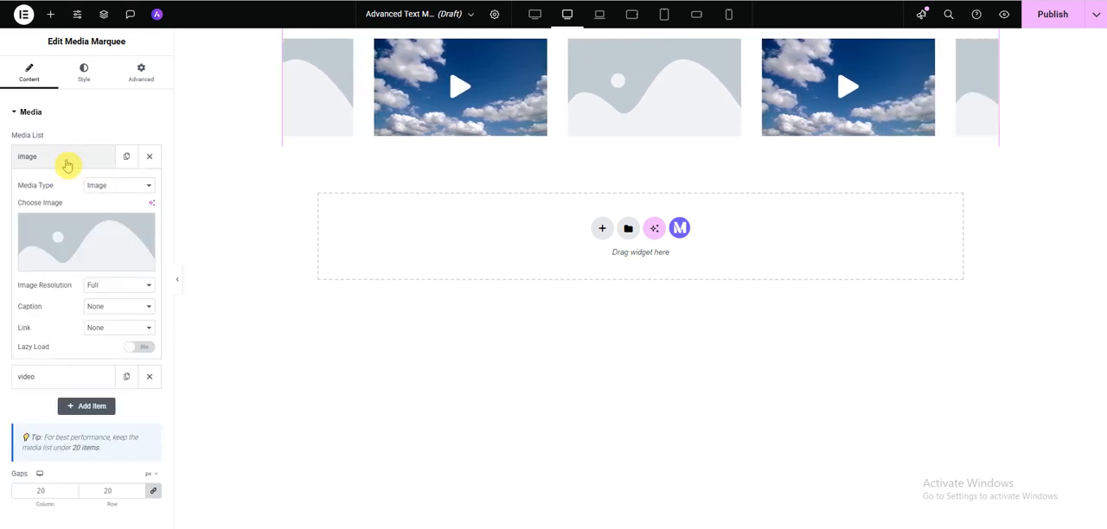
pyautogui.click(67, 165)
pyautogui.click(69, 166)
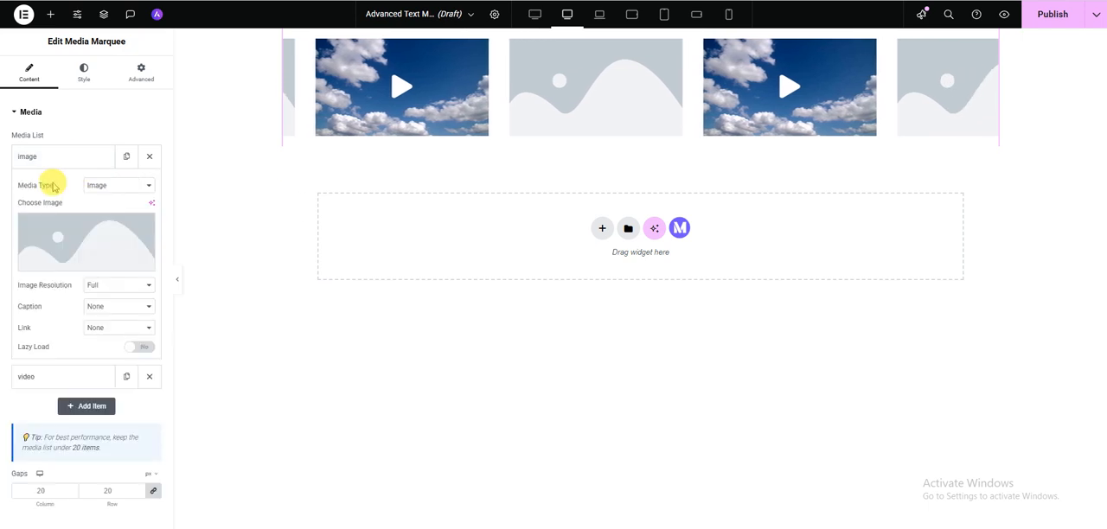
pyautogui.click(63, 167)
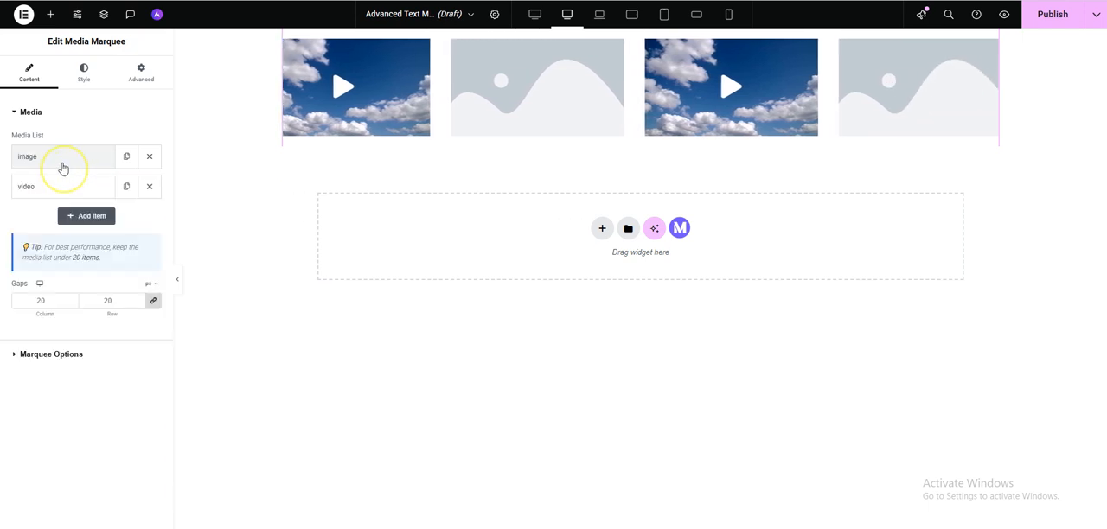
pyautogui.click(62, 166)
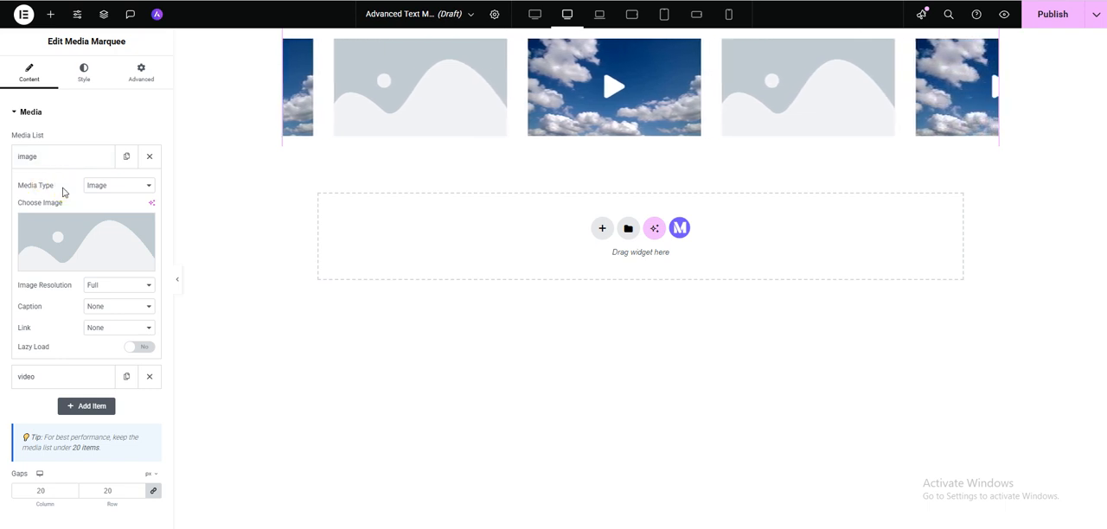
# - Set the image item's picture to the city image rsz_door-opening-revealing-beautiful-city-min.webp from the media library
pyautogui.moveTo(66, 242)
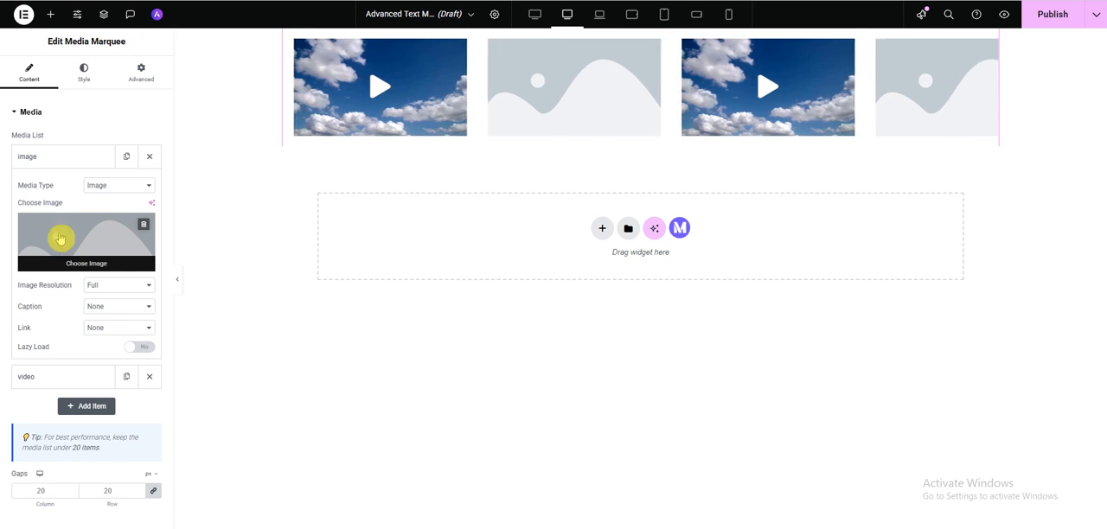
pyautogui.click(59, 239)
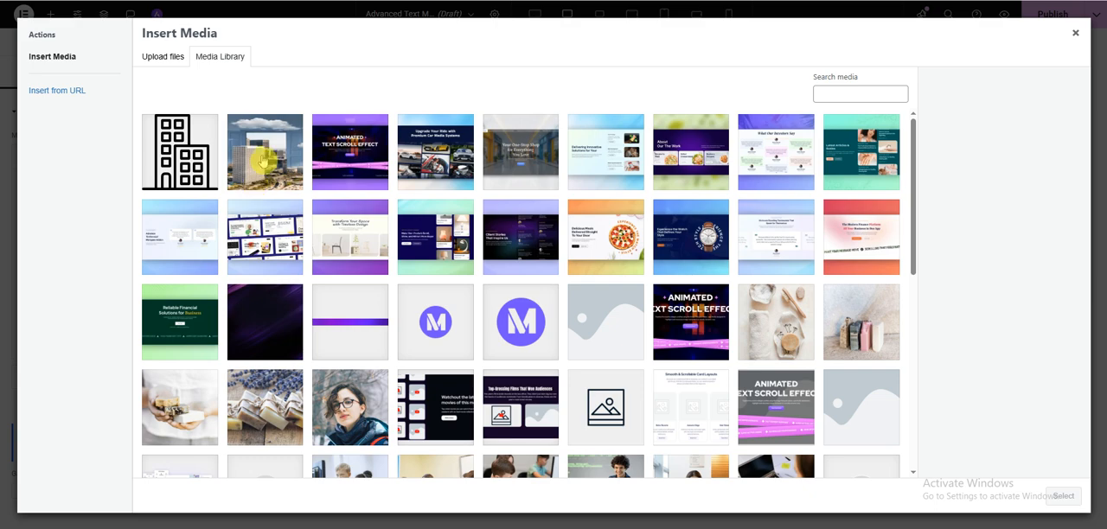
pyautogui.click(264, 171)
pyautogui.click(1064, 495)
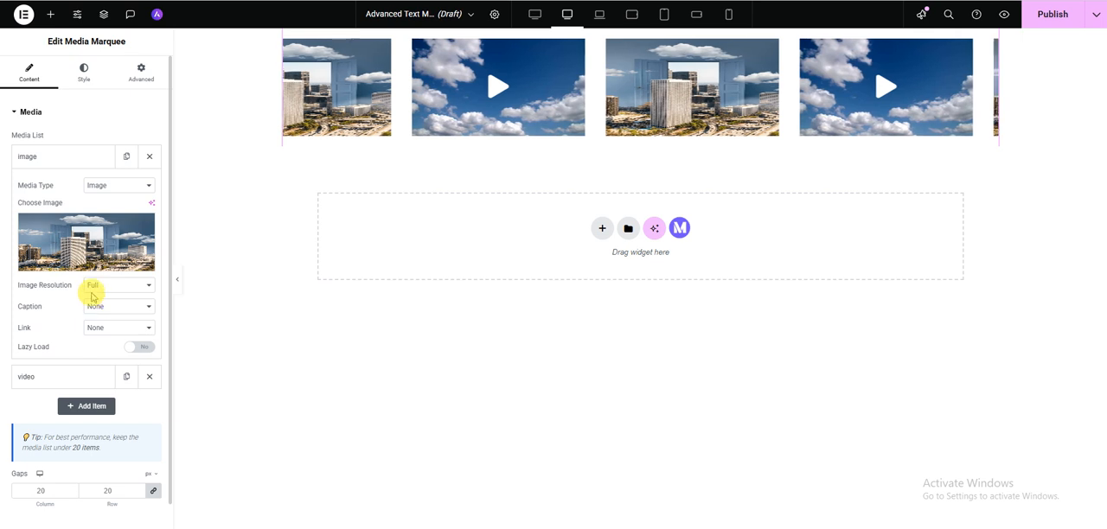
# - Check the image resolution and caption options available for the image item
pyautogui.click(118, 286)
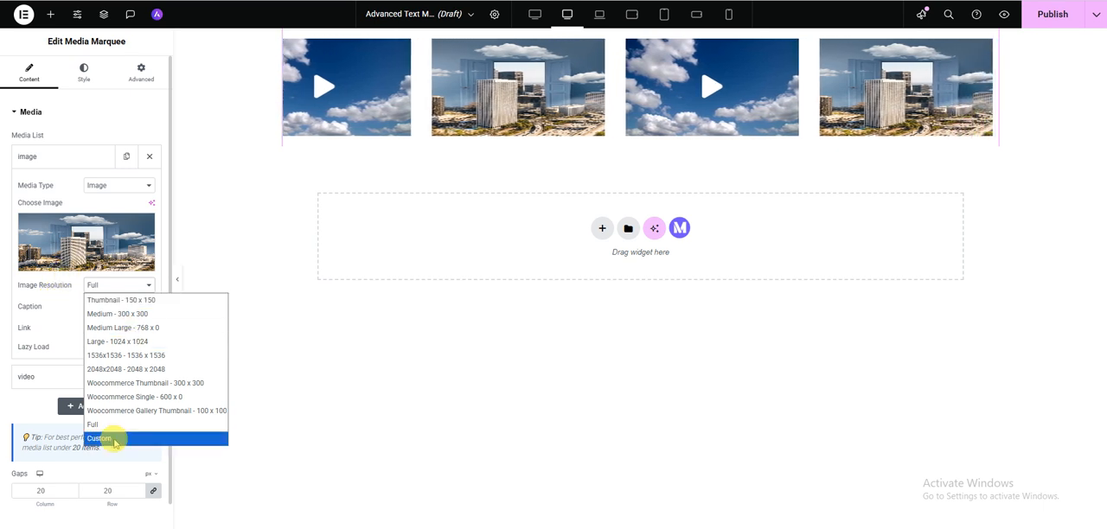
pyautogui.click(57, 296)
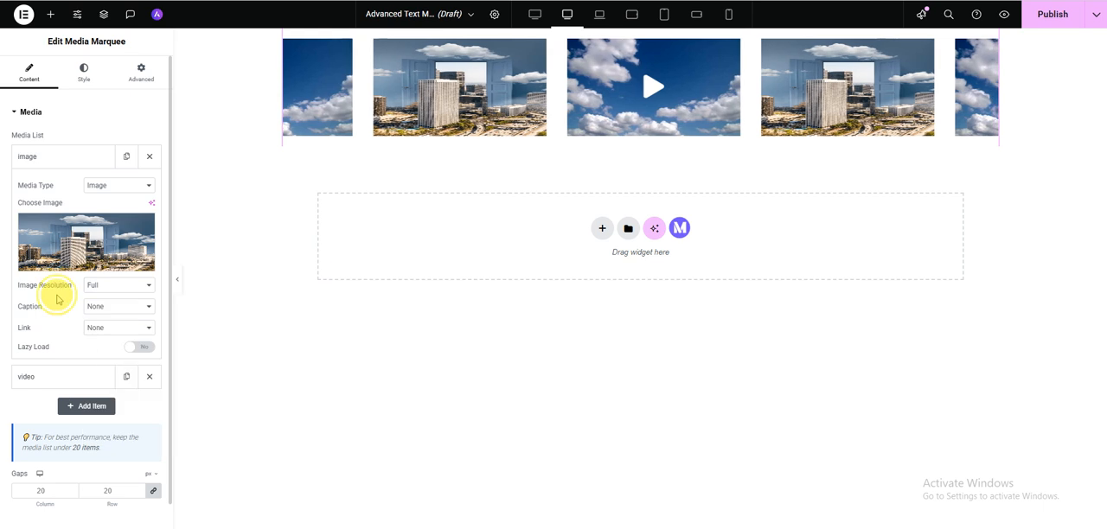
pyautogui.click(110, 308)
pyautogui.click(111, 317)
# - Enter "Image" as the city image's caption in the media library and set the item's caption to Attachment Caption
pyautogui.click(86, 242)
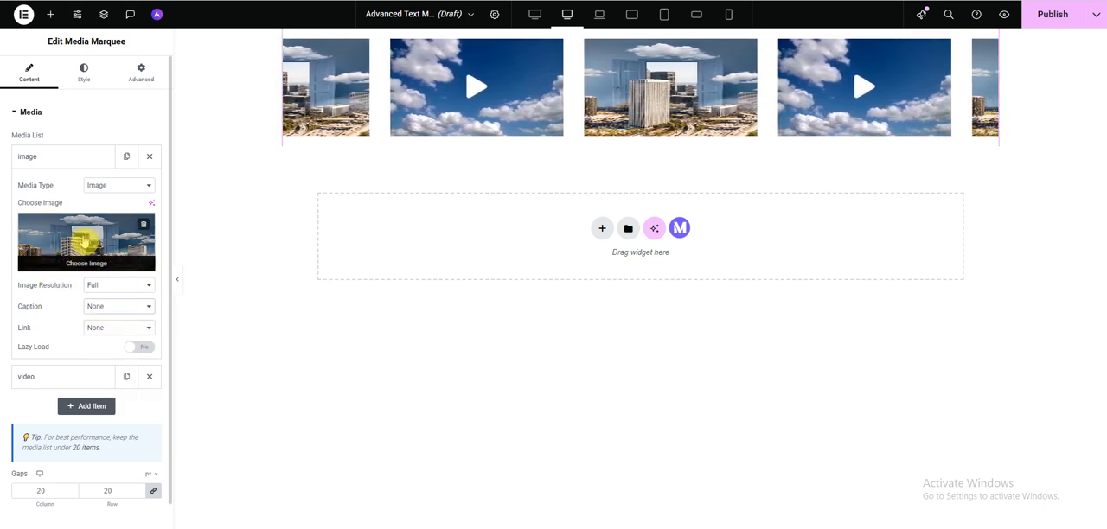
pyautogui.click(998, 355)
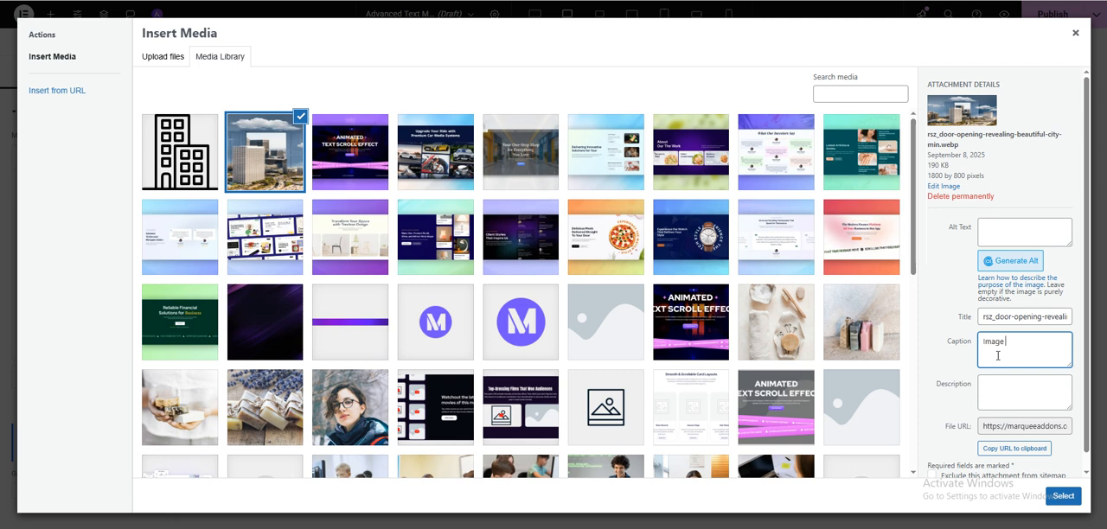
pyautogui.click(920, 366)
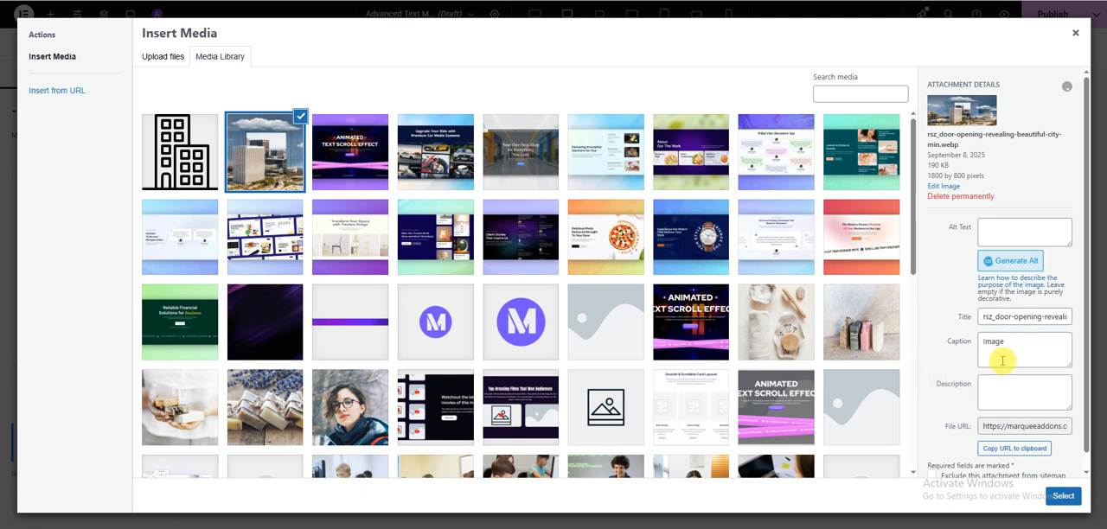
pyautogui.click(1063, 495)
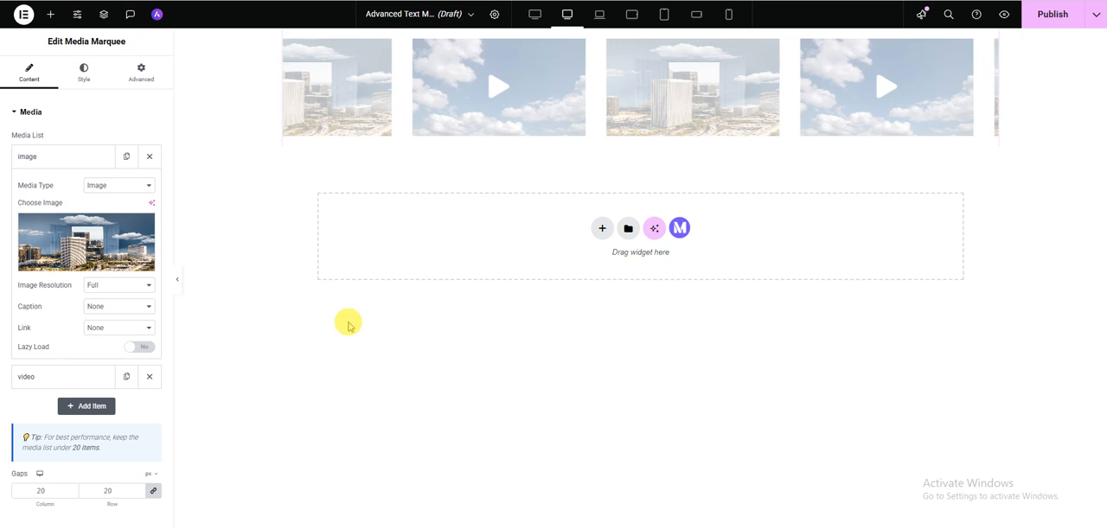
pyautogui.click(122, 310)
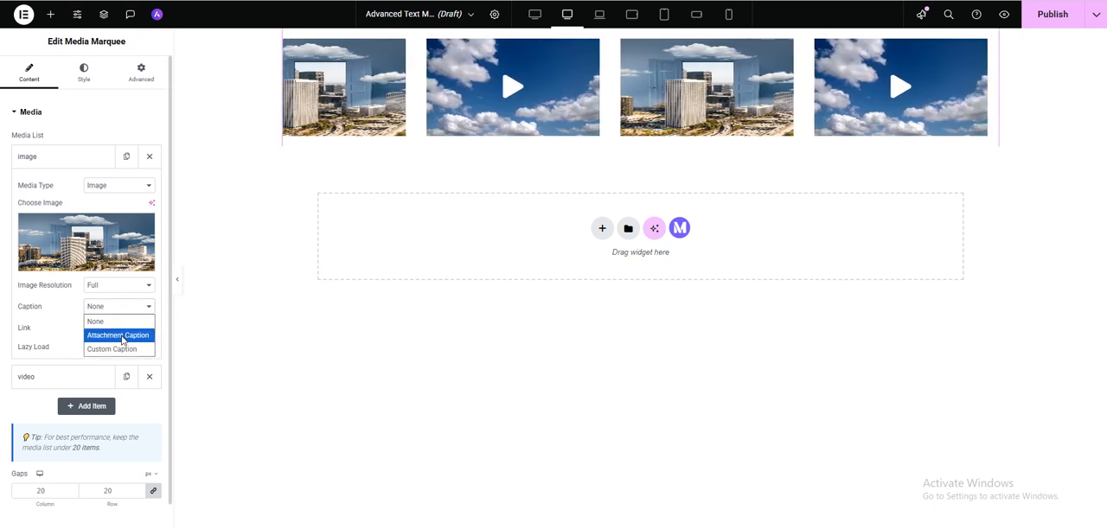
pyautogui.click(121, 335)
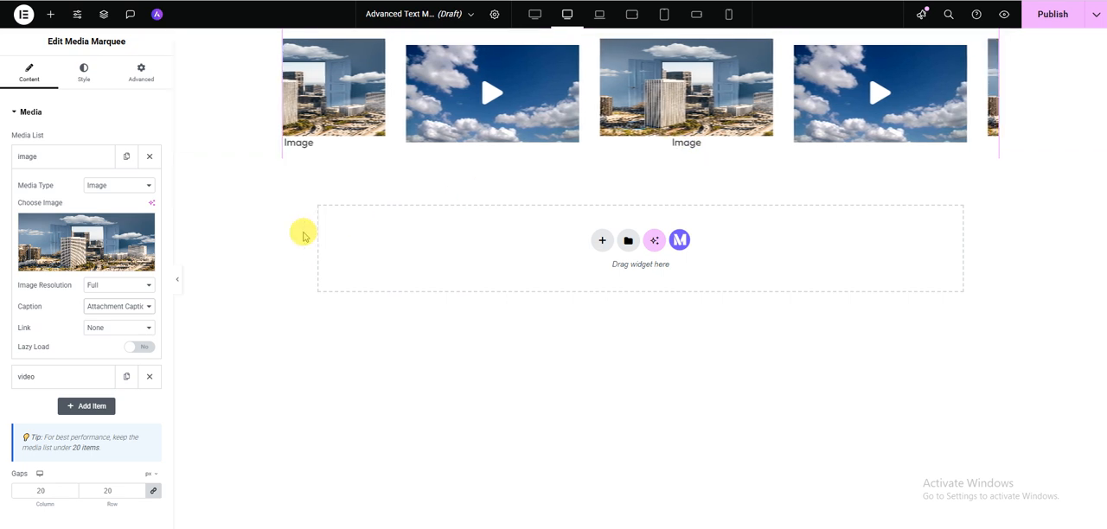
# - Try the Custom URL link option on the image item and return the link to None
pyautogui.click(102, 328)
pyautogui.click(108, 360)
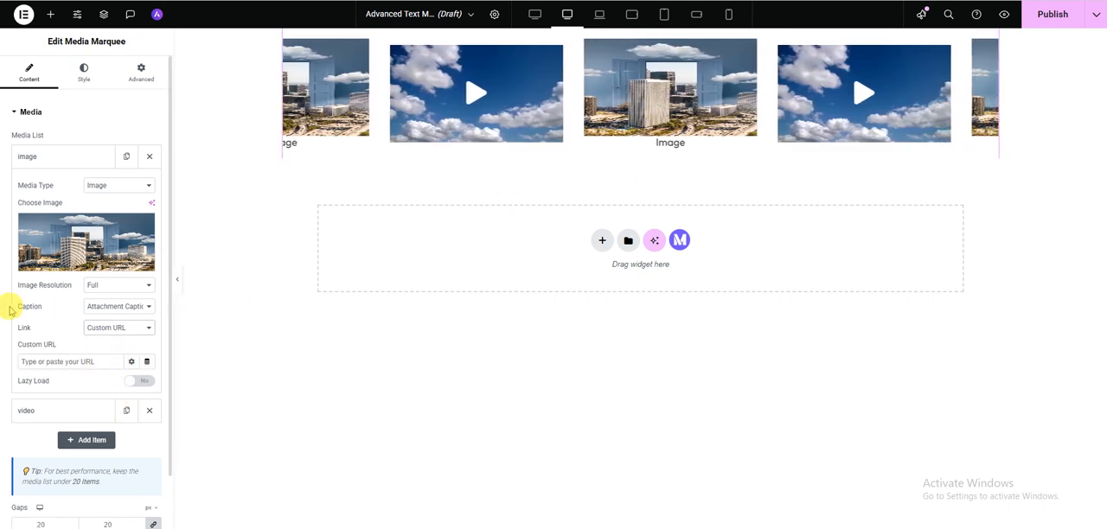
pyautogui.click(42, 362)
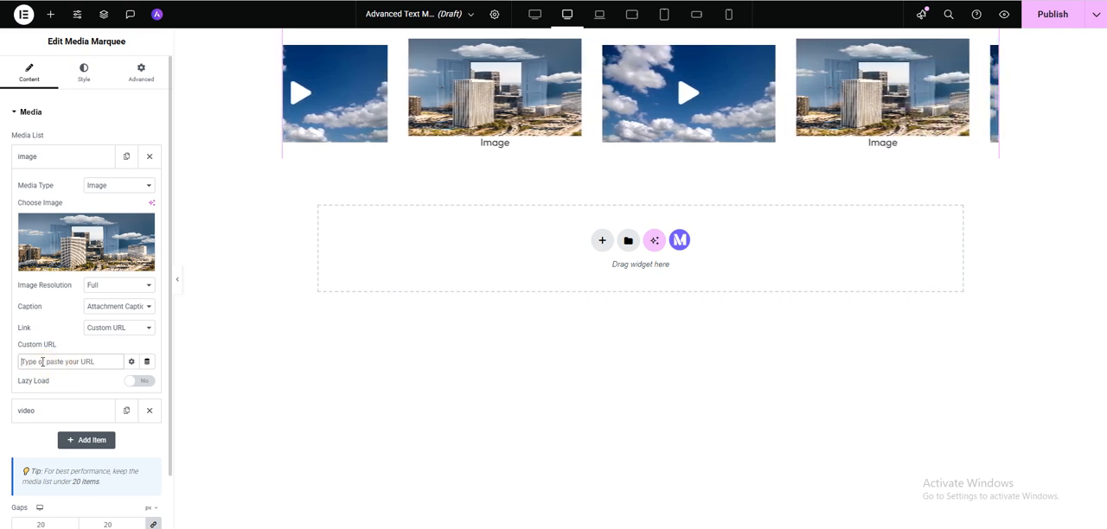
pyautogui.click(118, 328)
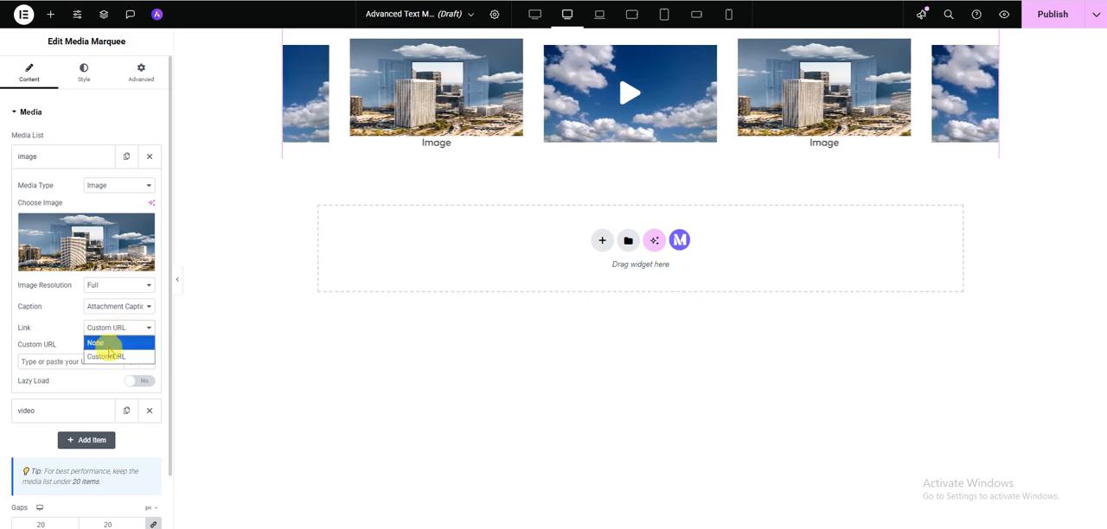
pyautogui.click(109, 344)
# - Set the image item's caption to None and enable its lazy load
pyautogui.click(113, 307)
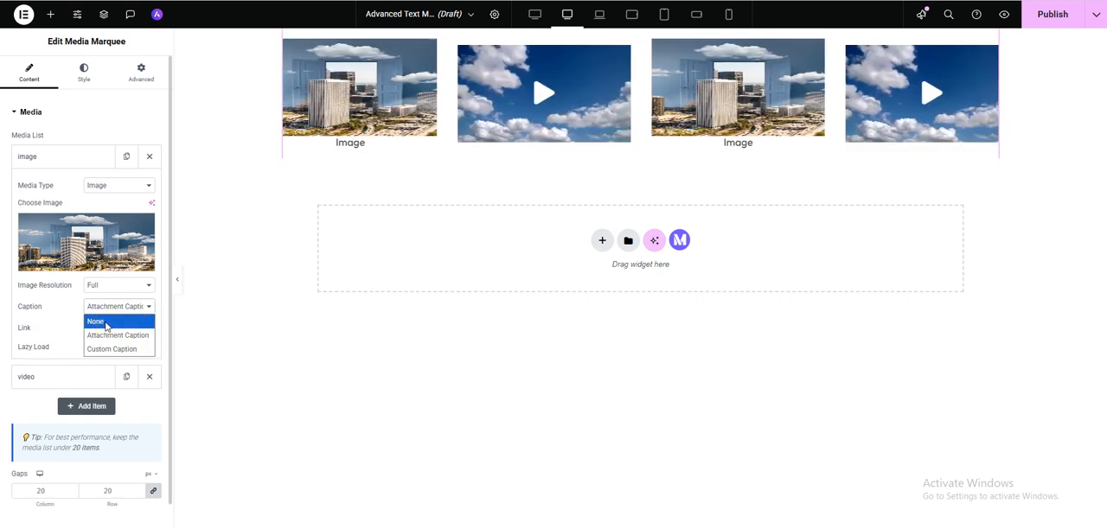
pyautogui.click(105, 324)
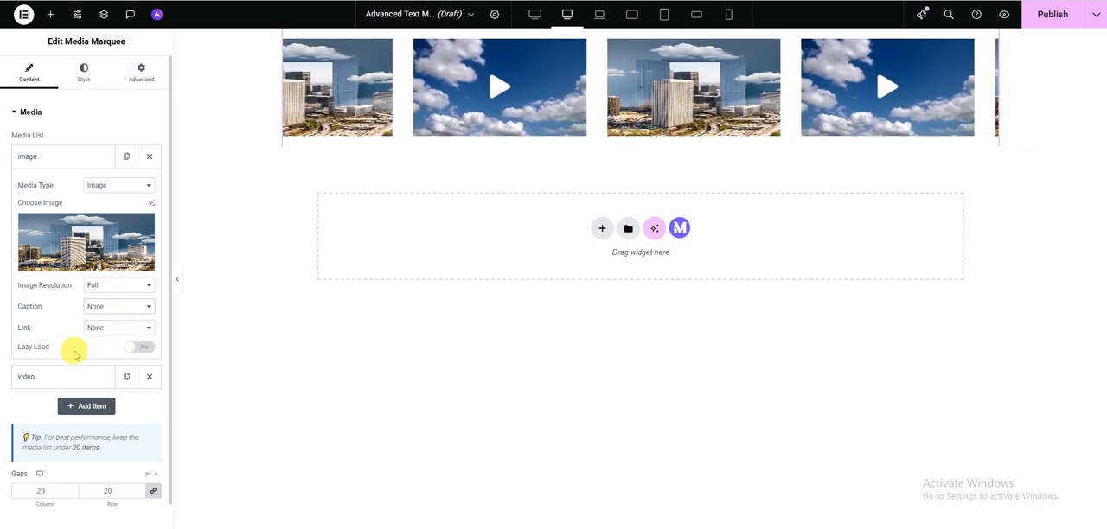
pyautogui.click(138, 355)
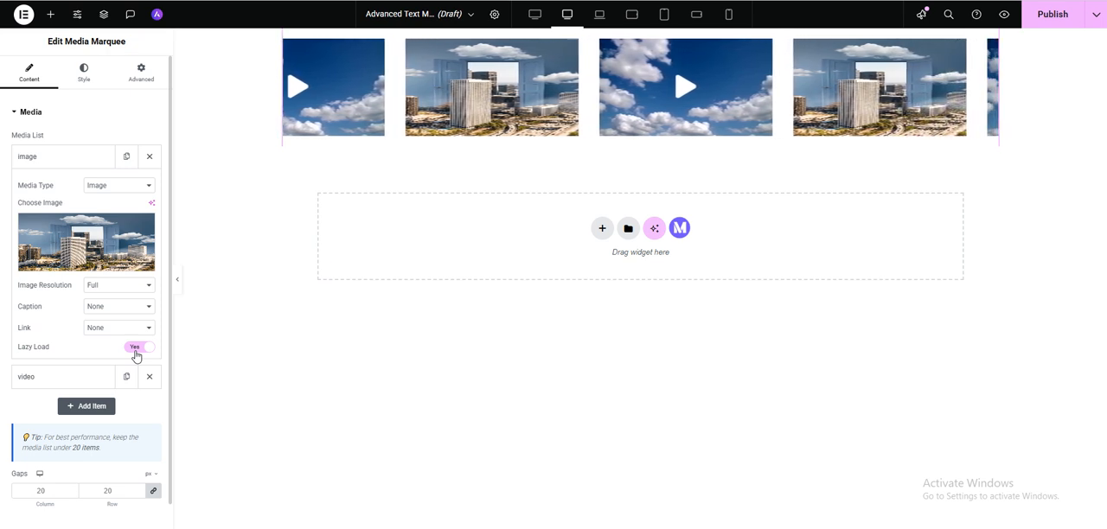
# - Open the video item's settings in the media list and check which video sources are available
pyautogui.click(59, 160)
pyautogui.click(59, 161)
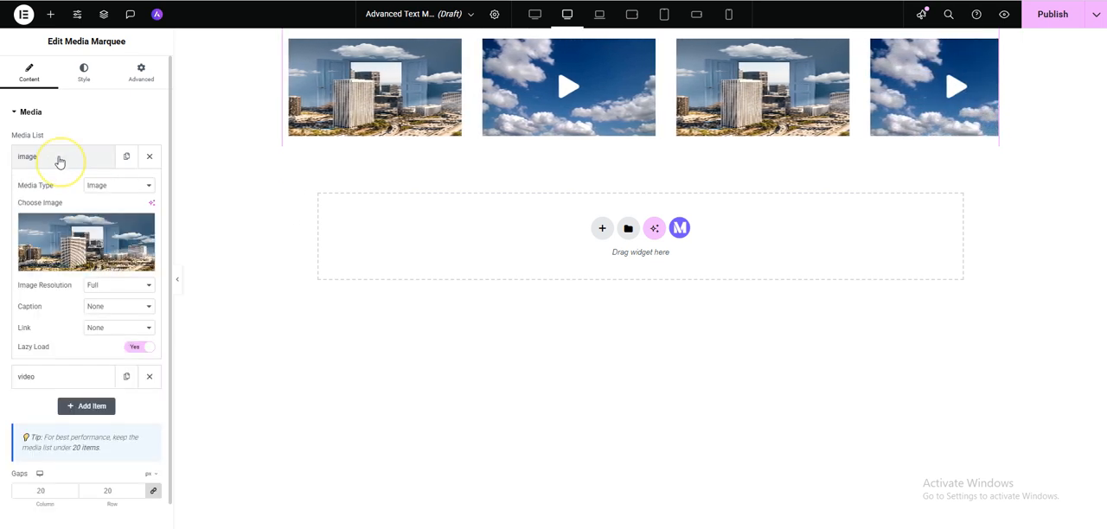
pyautogui.click(59, 161)
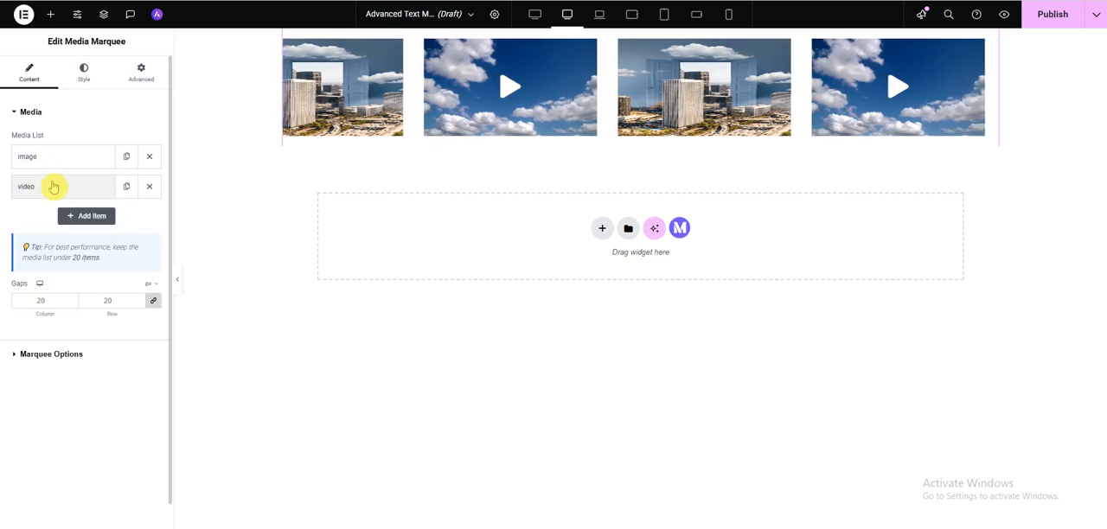
pyautogui.click(55, 184)
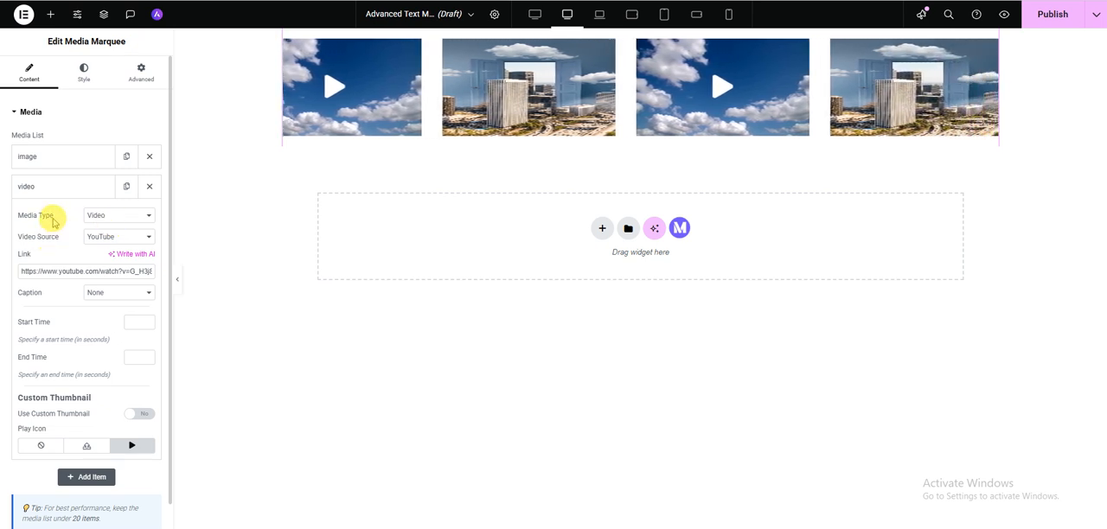
pyautogui.click(41, 244)
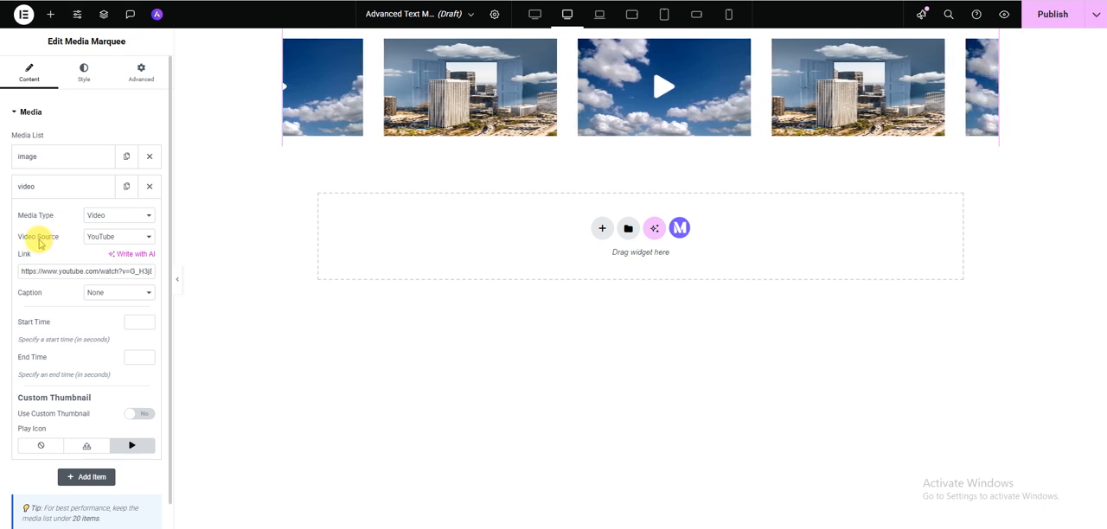
pyautogui.click(116, 240)
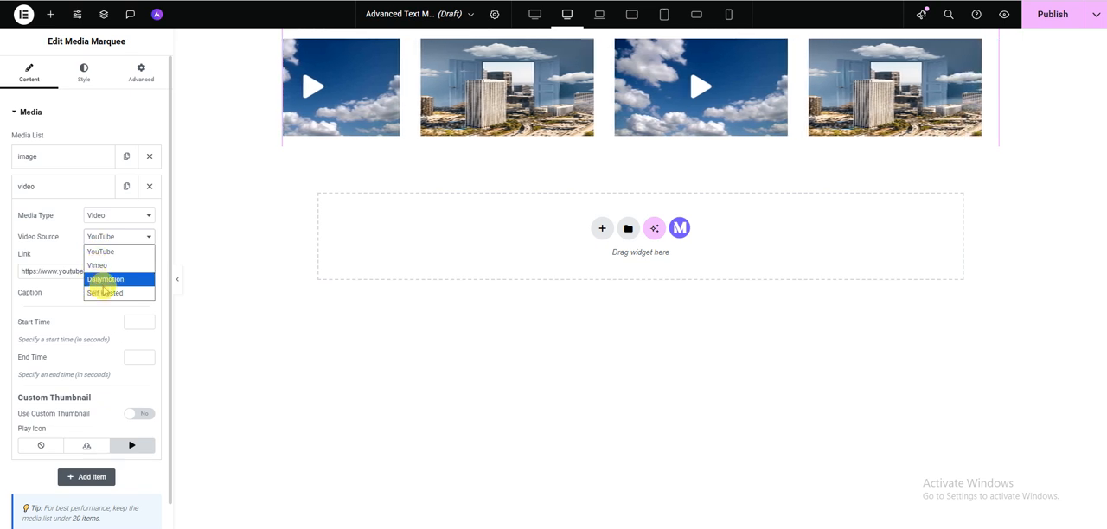
pyautogui.click(52, 232)
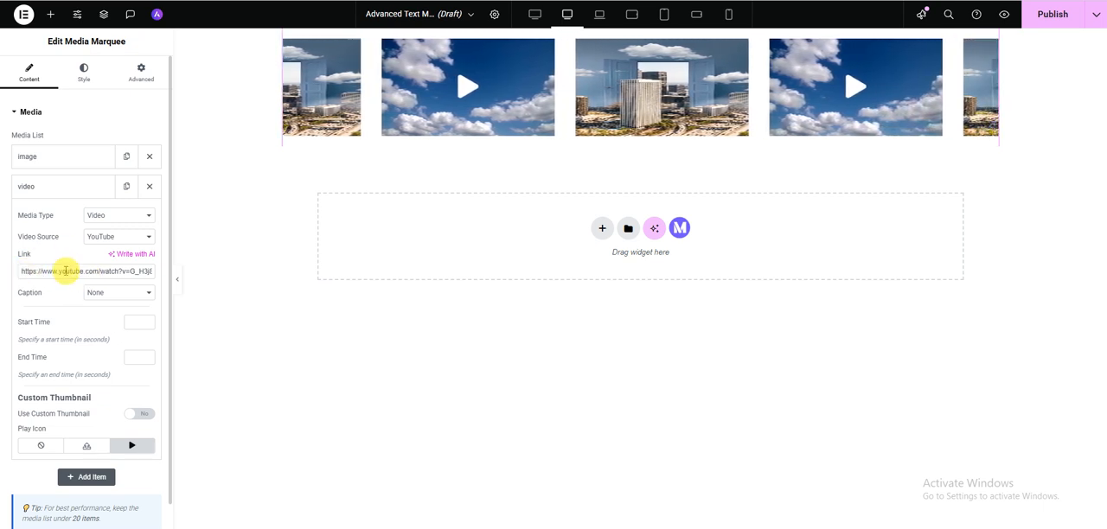
# - Try Vimeo and Dailymotion as the video item's source
pyautogui.click(113, 245)
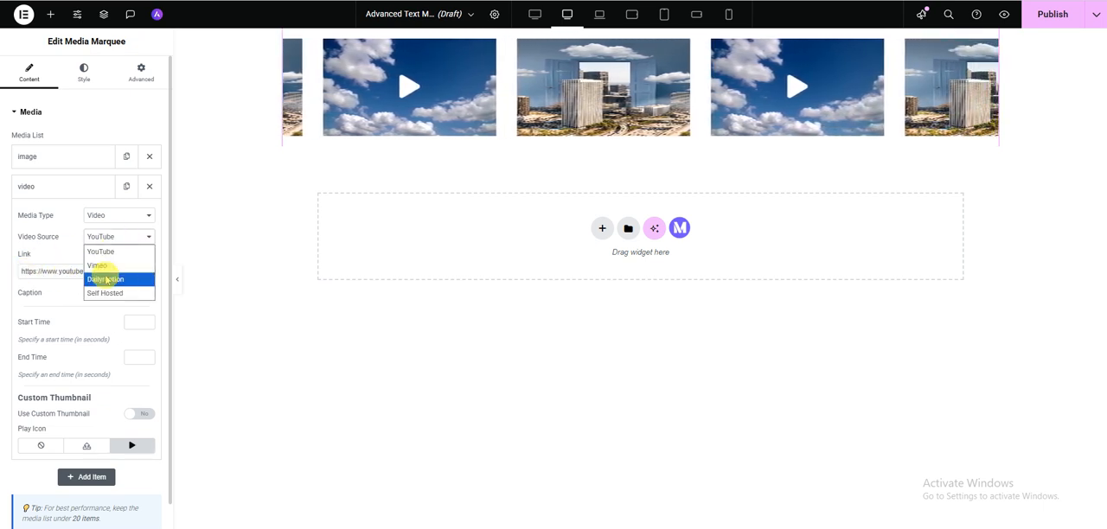
pyautogui.click(102, 263)
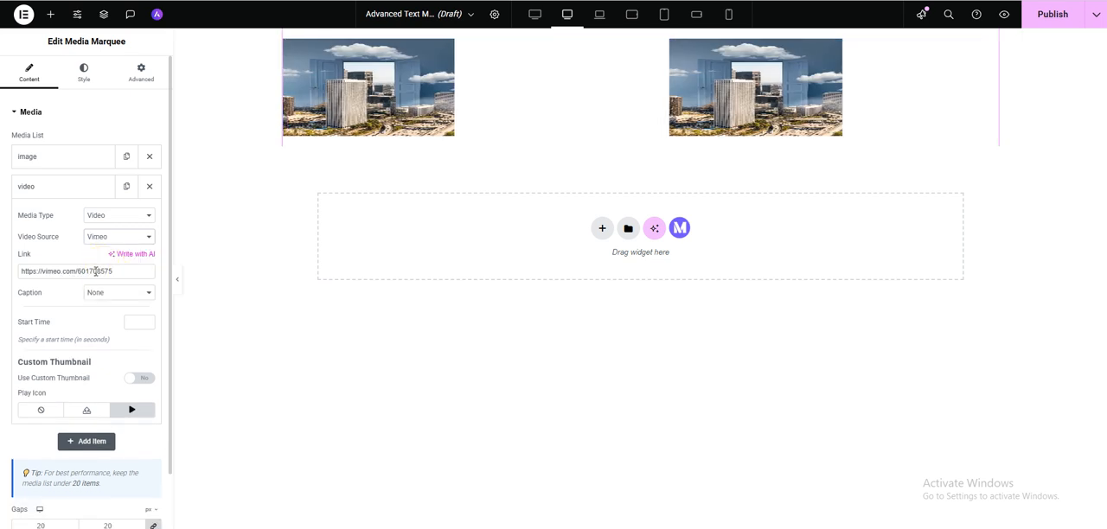
pyautogui.click(107, 238)
pyautogui.click(96, 278)
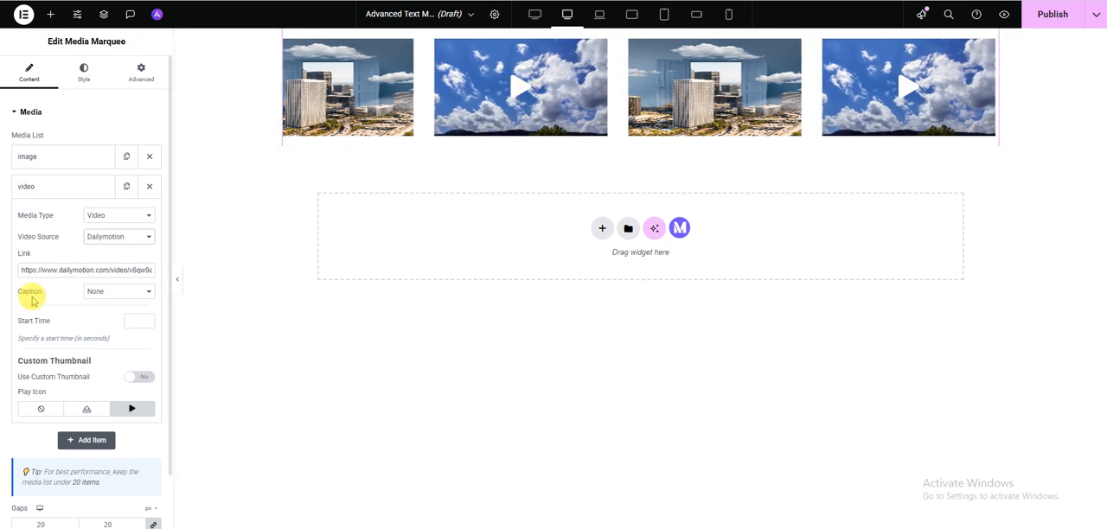
# - Try Self Hosted as the video item's source and check its video file option
pyautogui.click(123, 238)
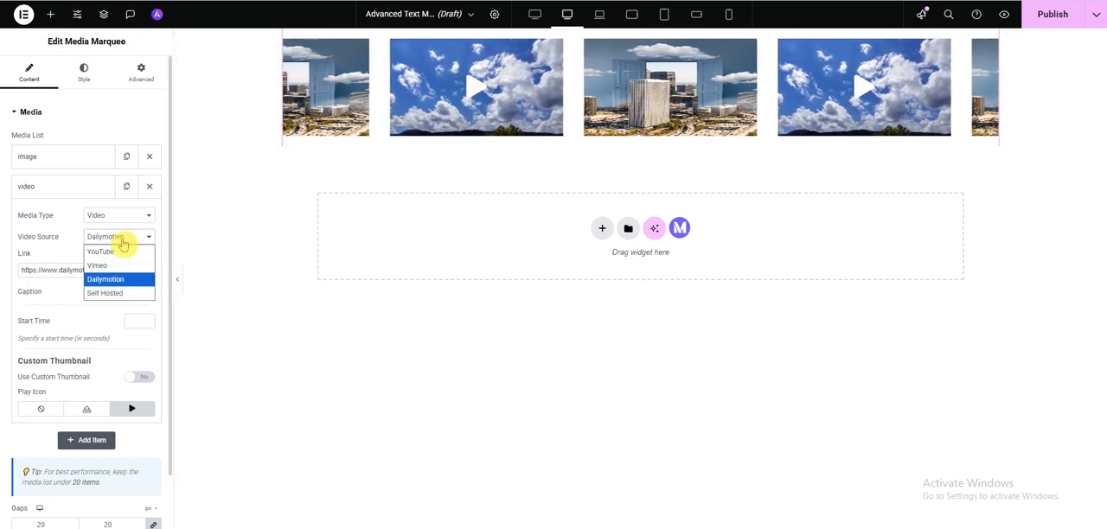
pyautogui.click(70, 246)
pyautogui.click(97, 238)
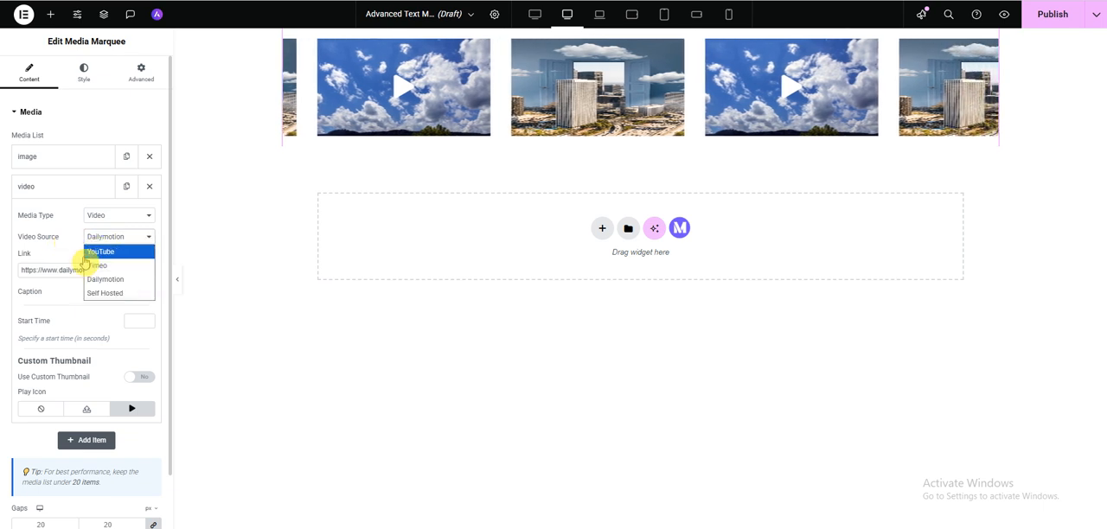
pyautogui.click(94, 292)
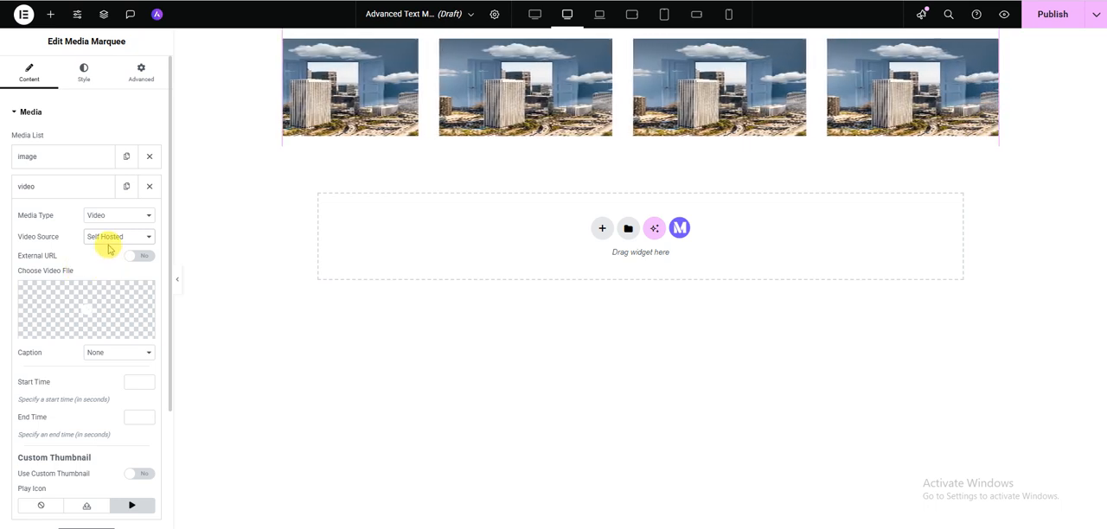
pyautogui.click(76, 299)
pyautogui.click(76, 299)
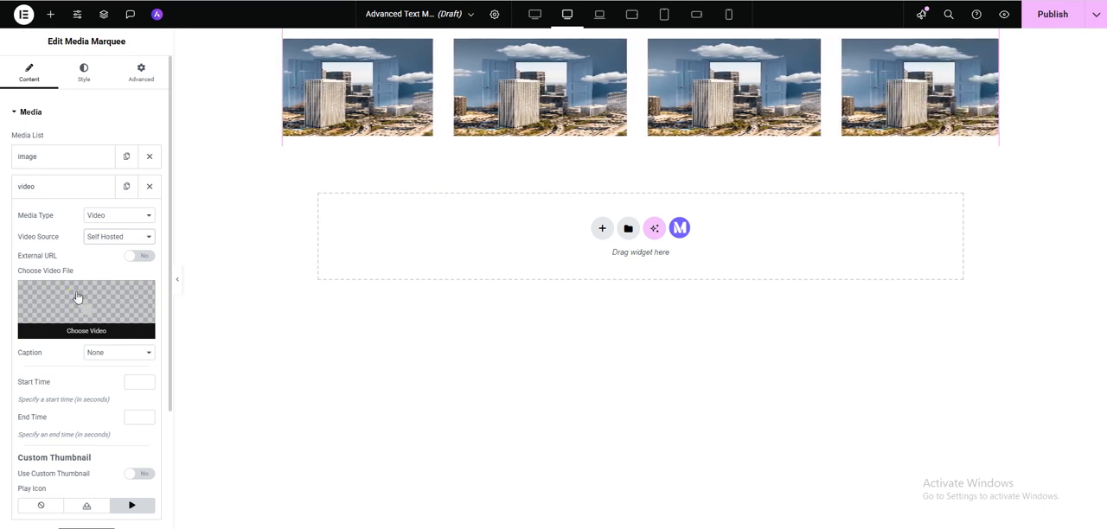
pyautogui.click(77, 298)
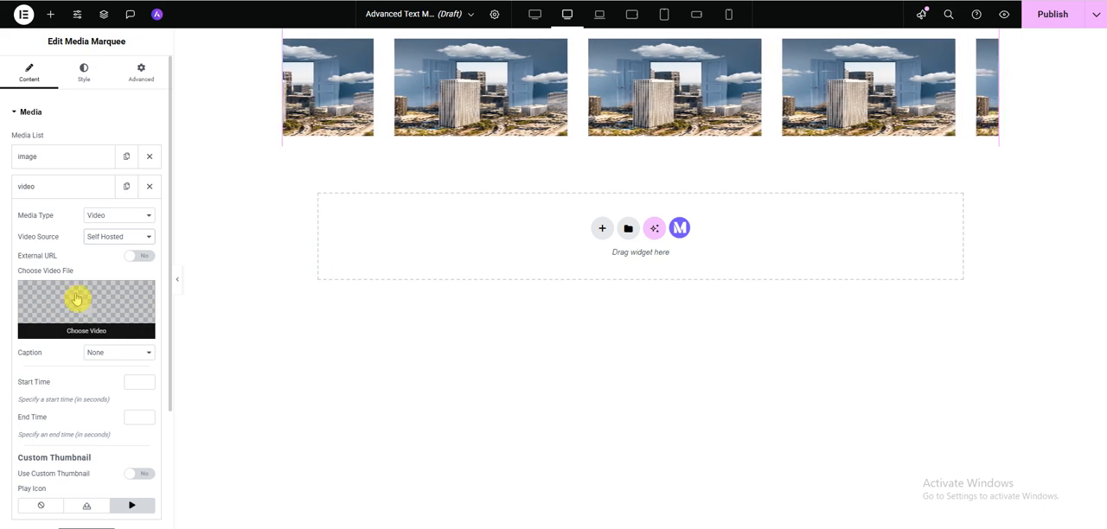
# - Try the External URL option for the self-hosted video, turn it off, and return the video source to YouTube
pyautogui.click(138, 256)
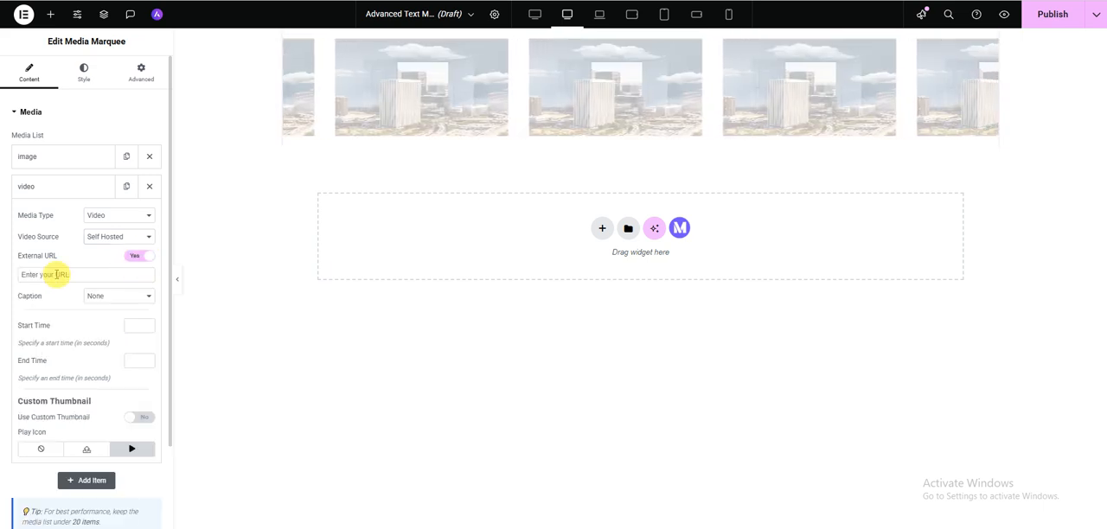
pyautogui.click(56, 274)
pyautogui.click(56, 274)
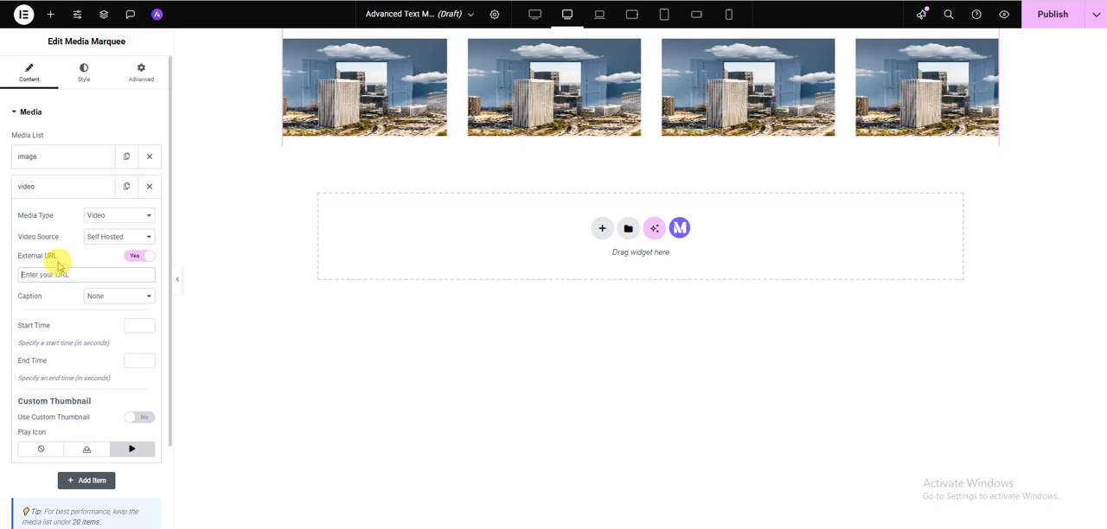
pyautogui.click(55, 274)
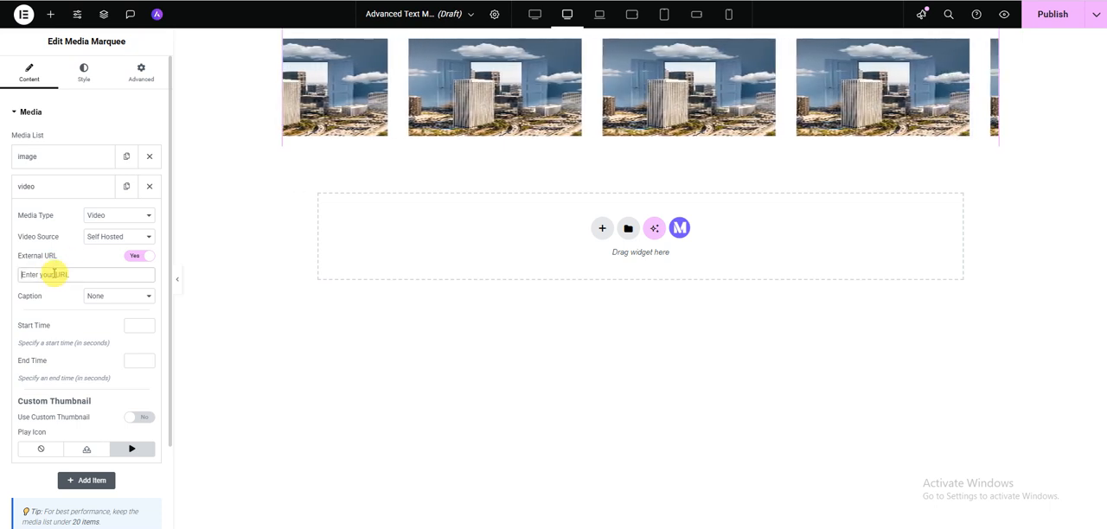
pyautogui.click(138, 256)
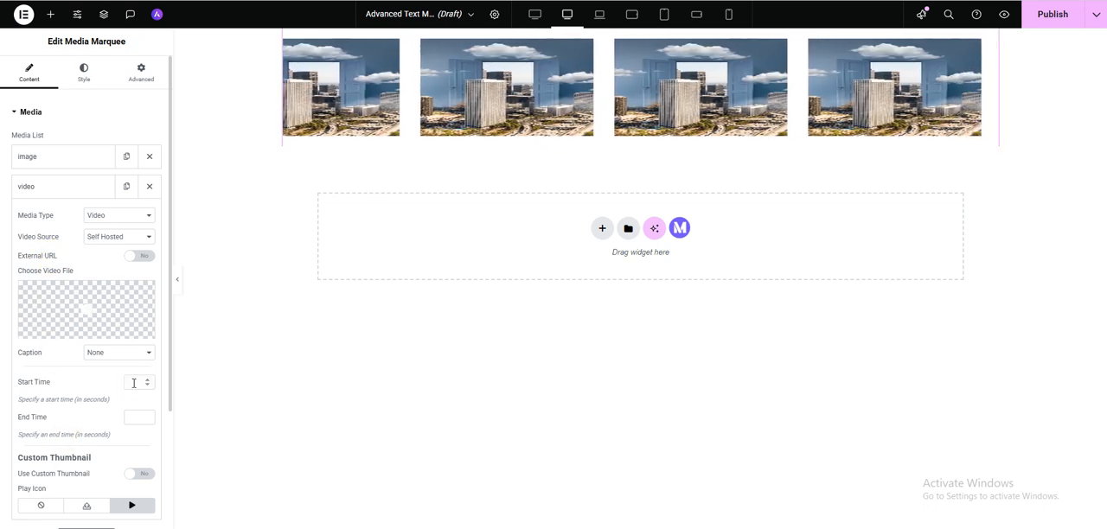
pyautogui.click(131, 237)
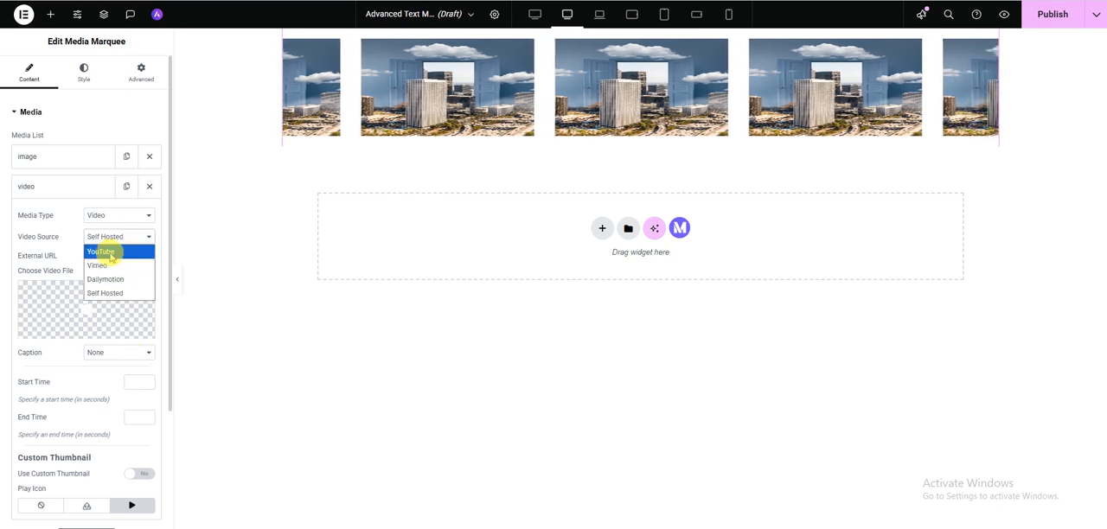
pyautogui.click(110, 252)
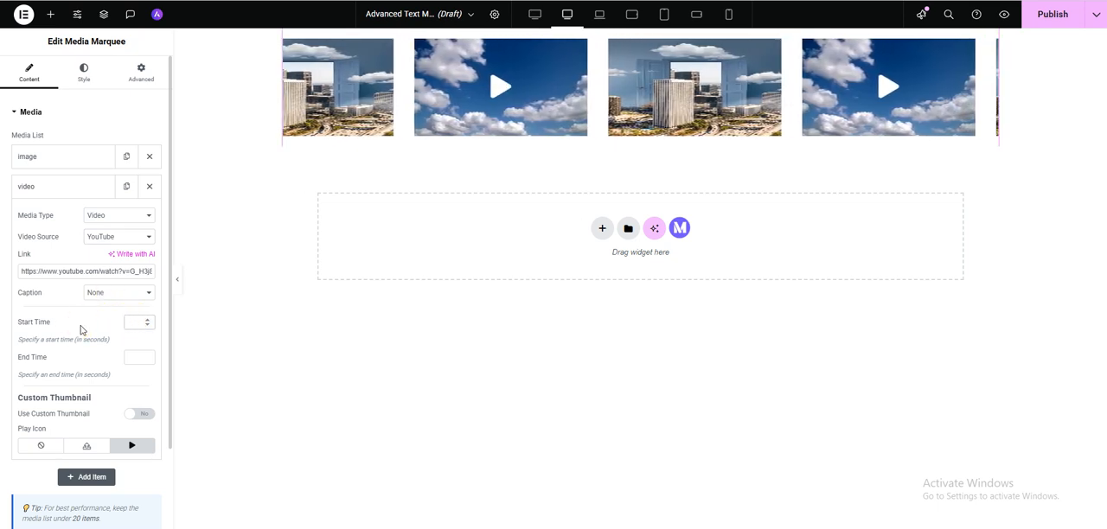
# - Set the video item's start time to 20 seconds and its end time to 50 seconds
pyautogui.click(81, 329)
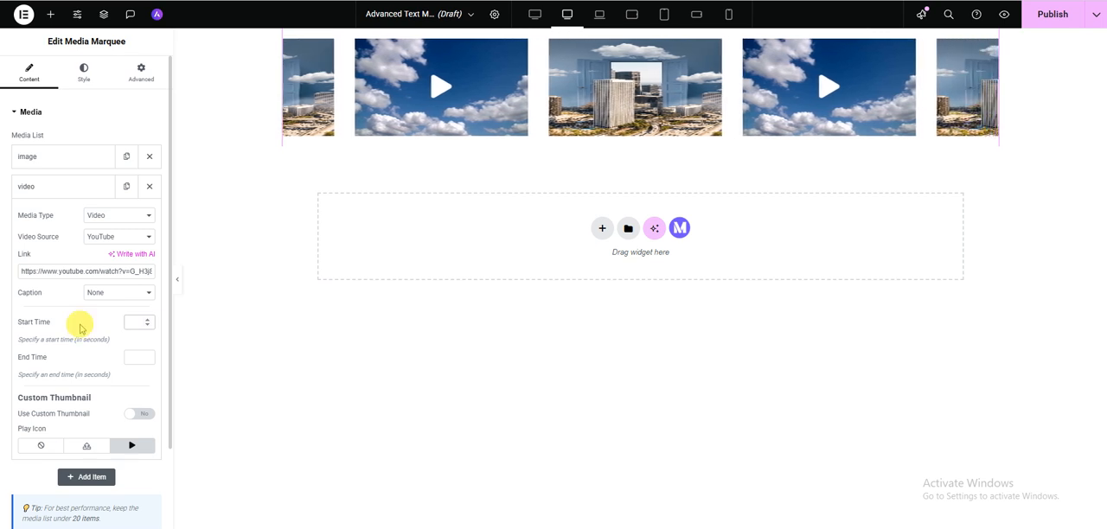
pyautogui.click(84, 331)
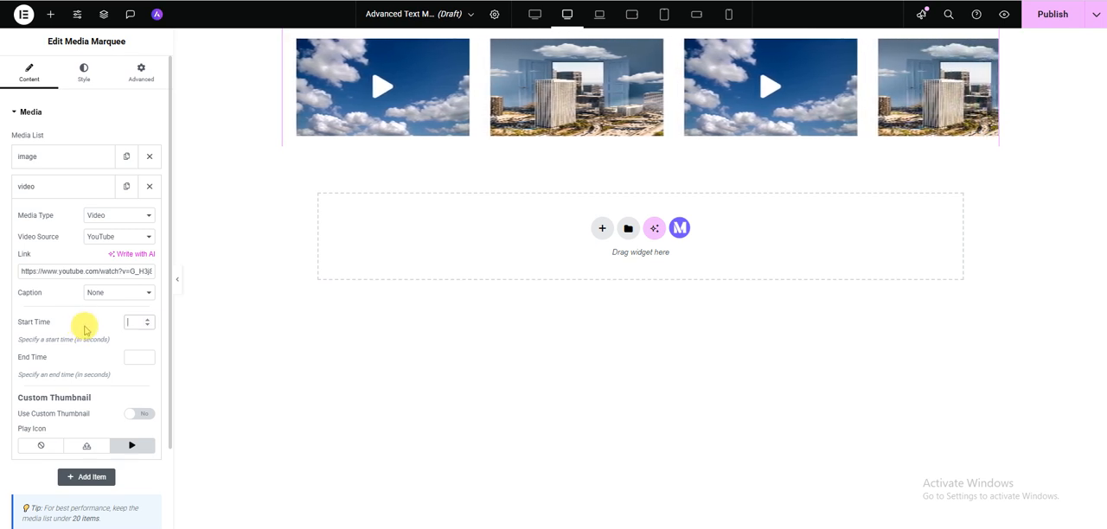
pyautogui.click(84, 329)
pyautogui.click(87, 342)
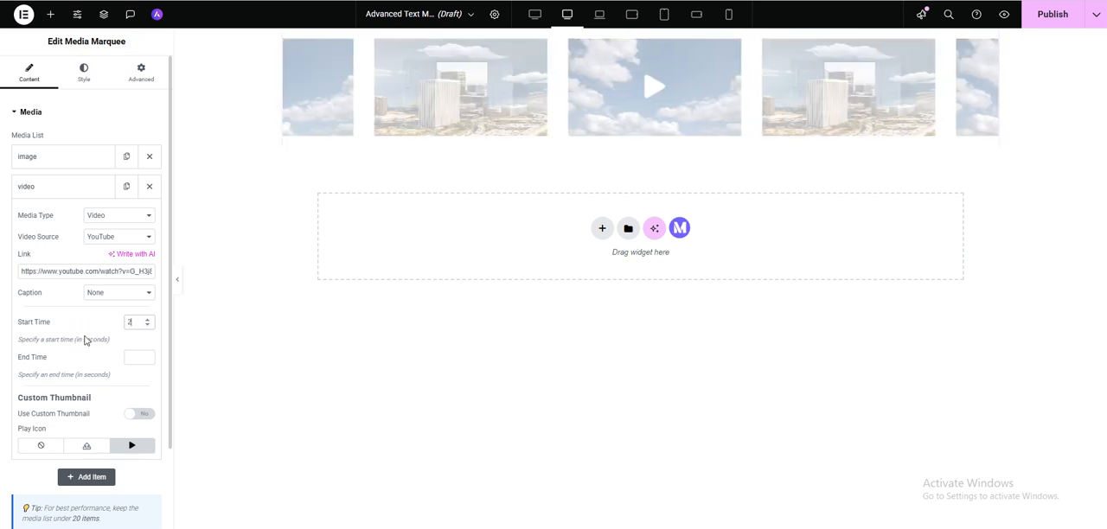
pyautogui.click(132, 356)
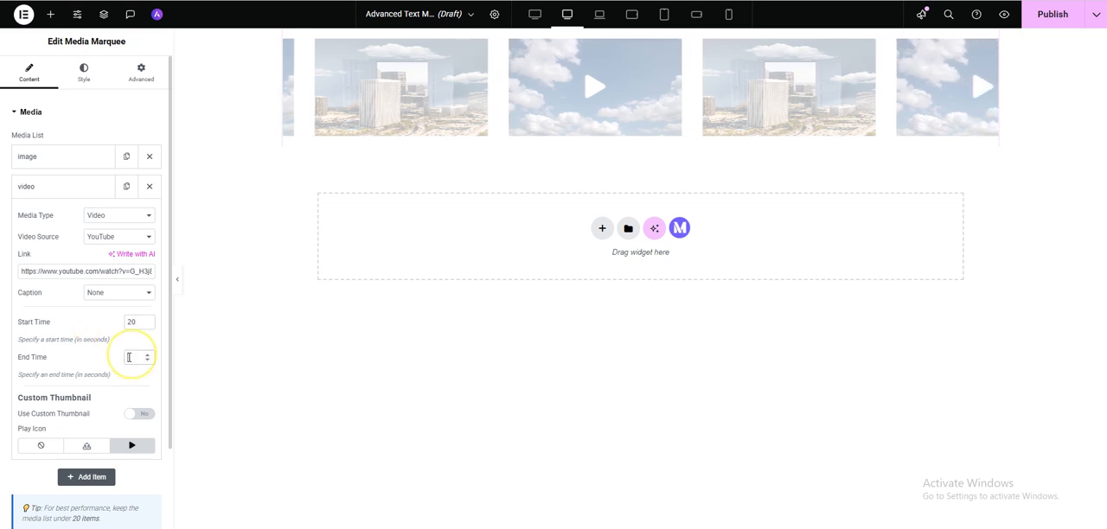
pyautogui.write('50')
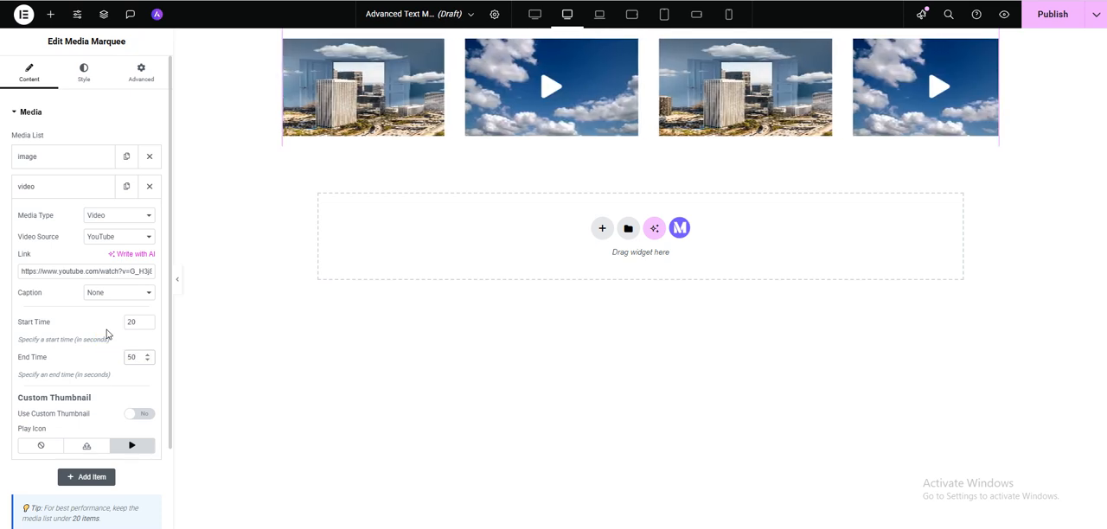
pyautogui.click(132, 322)
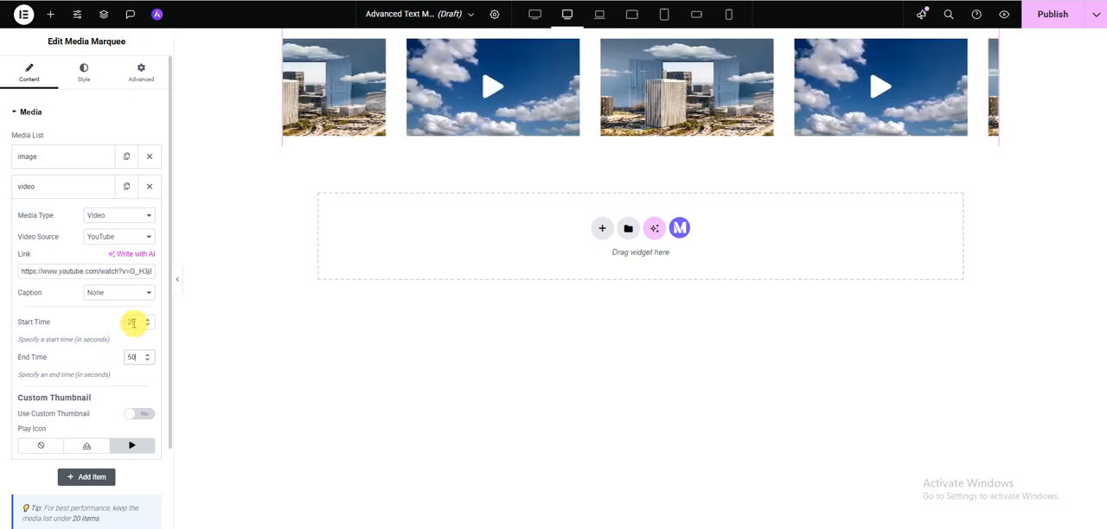
pyautogui.click(133, 357)
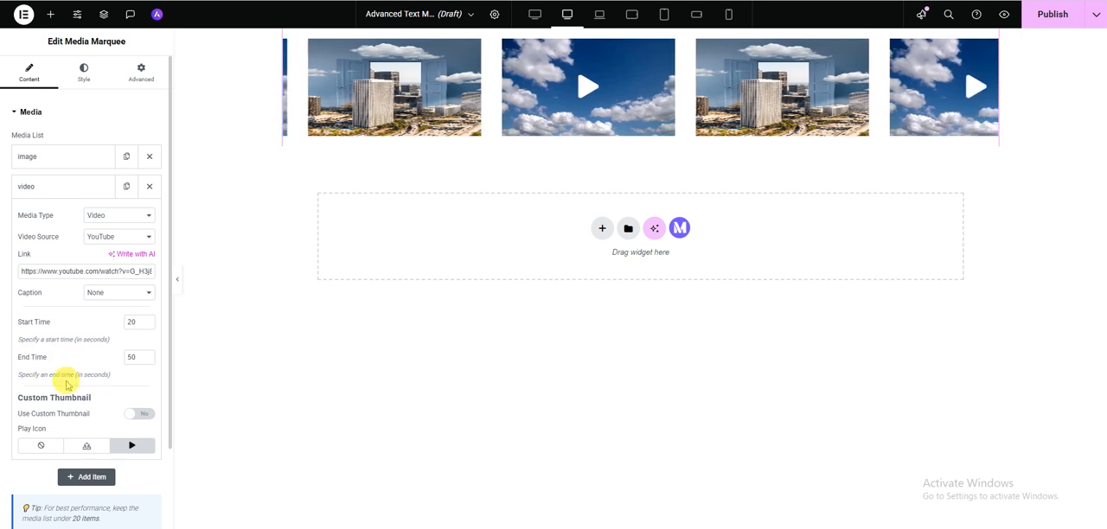
# - Enable the video item's custom thumbnail and use the photo of upright soap bars from the media library
pyautogui.scroll(-1, 78, 398)
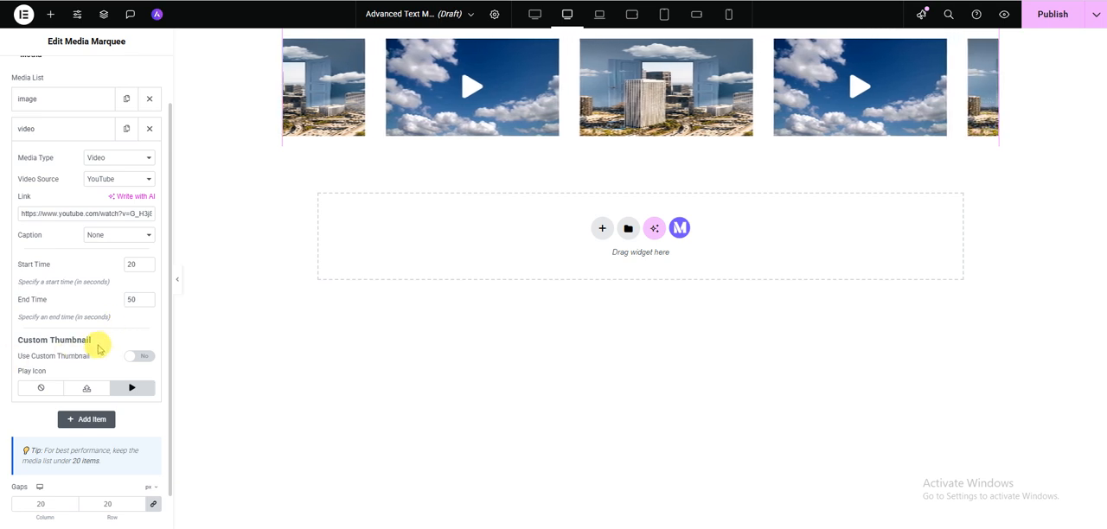
pyautogui.click(139, 356)
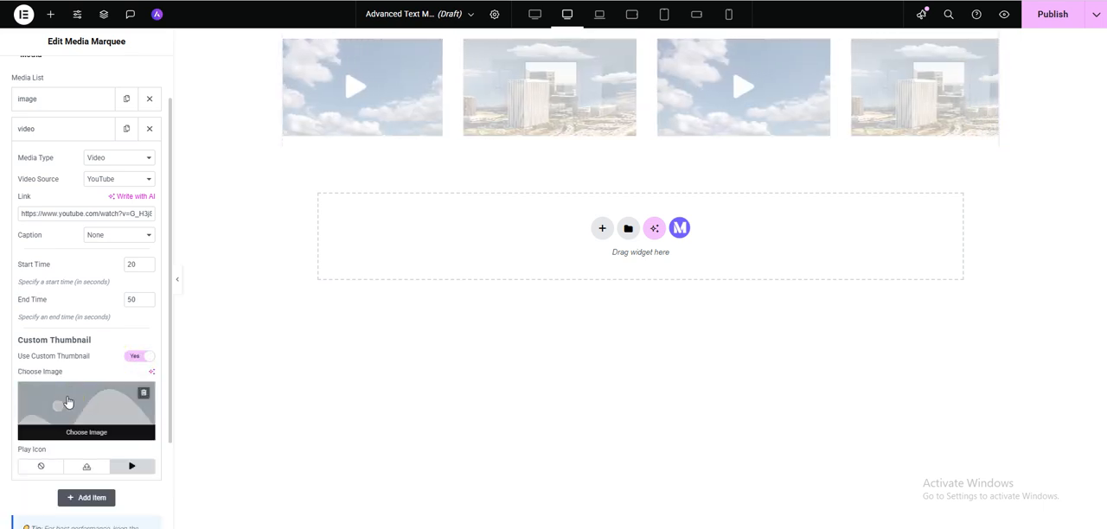
pyautogui.click(69, 403)
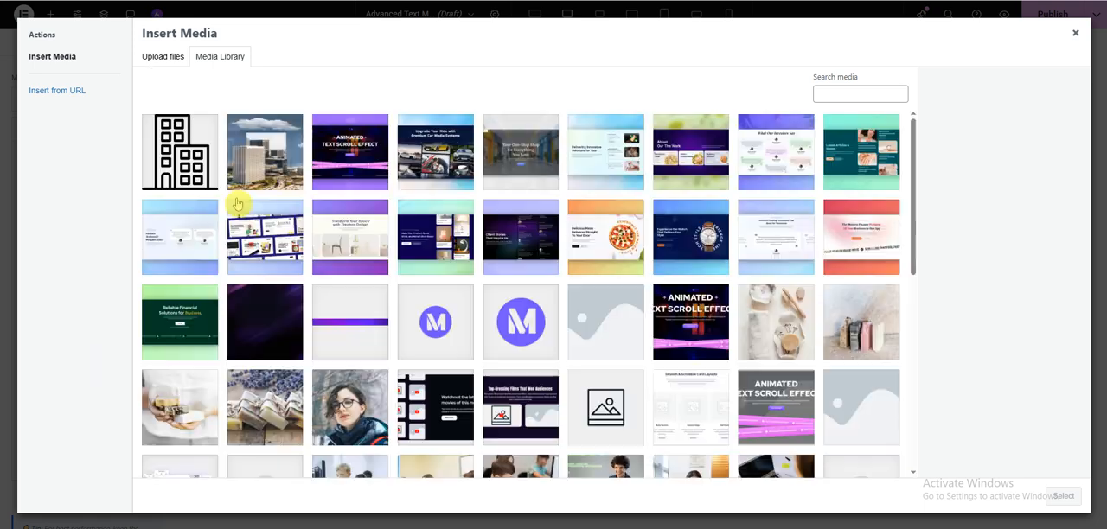
pyautogui.click(233, 223)
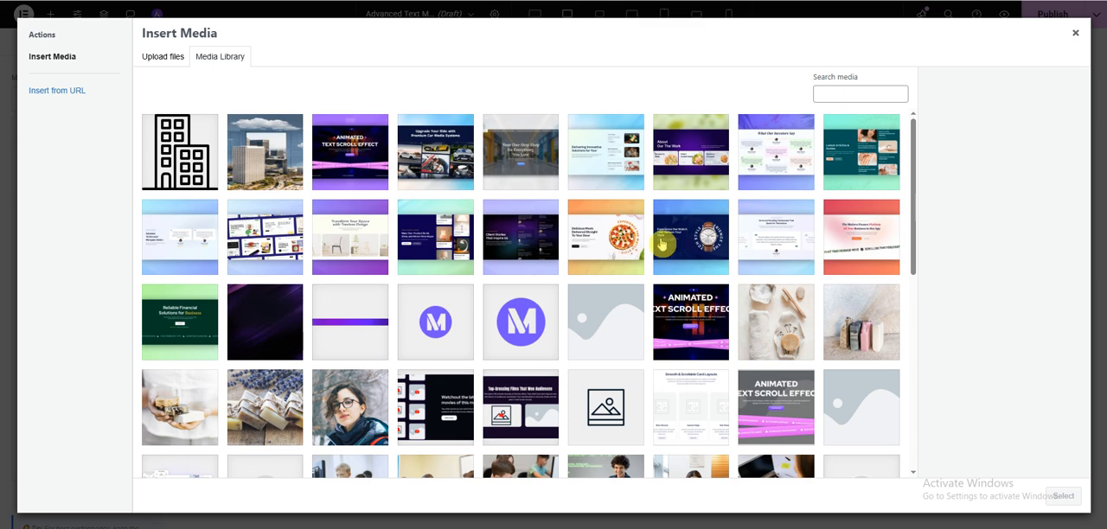
pyautogui.click(841, 321)
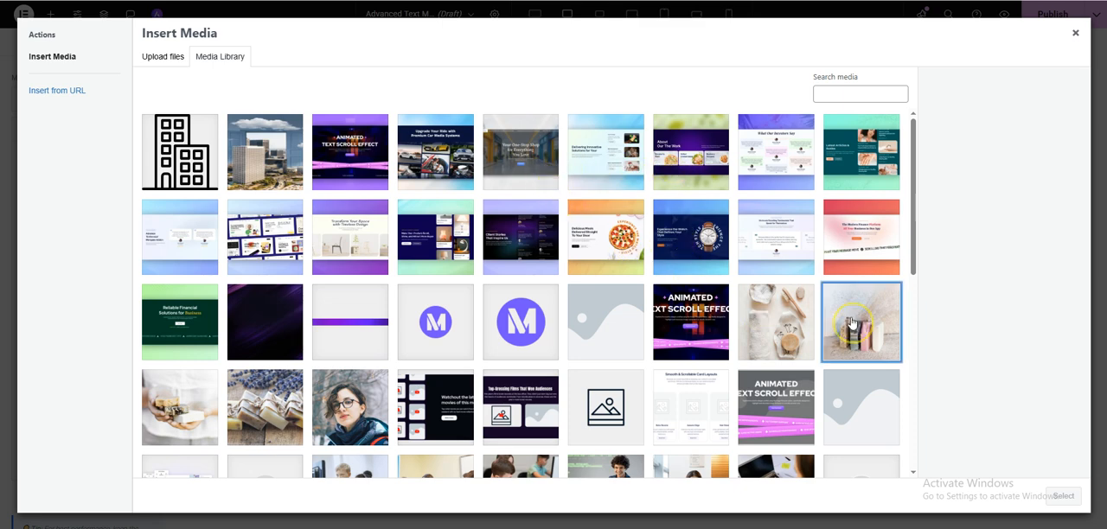
pyautogui.click(1064, 498)
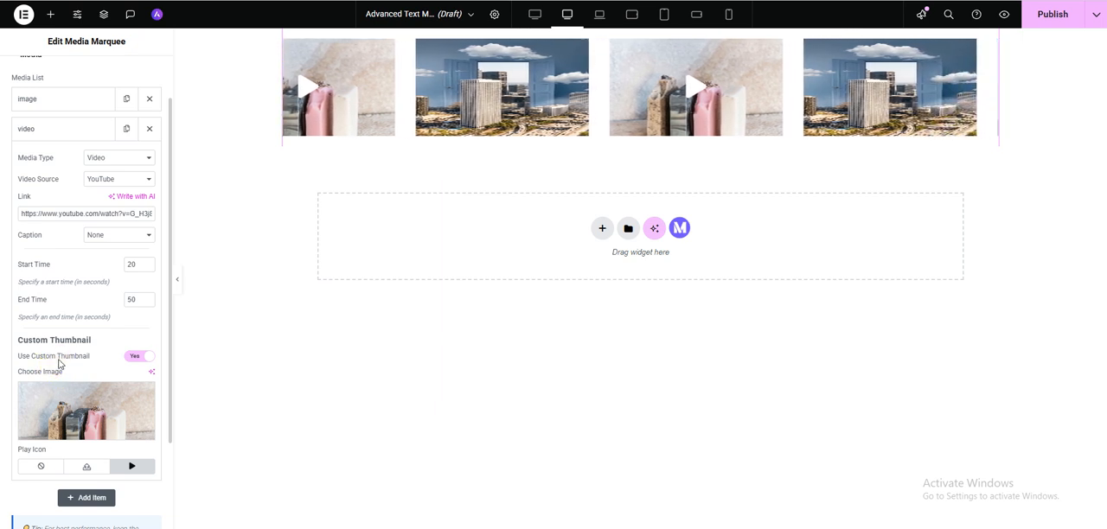
# - Change the video item's play icon to Play circle from the icon library
pyautogui.scroll(-2, 67, 365)
pyautogui.scroll(2, 69, 358)
pyautogui.scroll(-1, 69, 366)
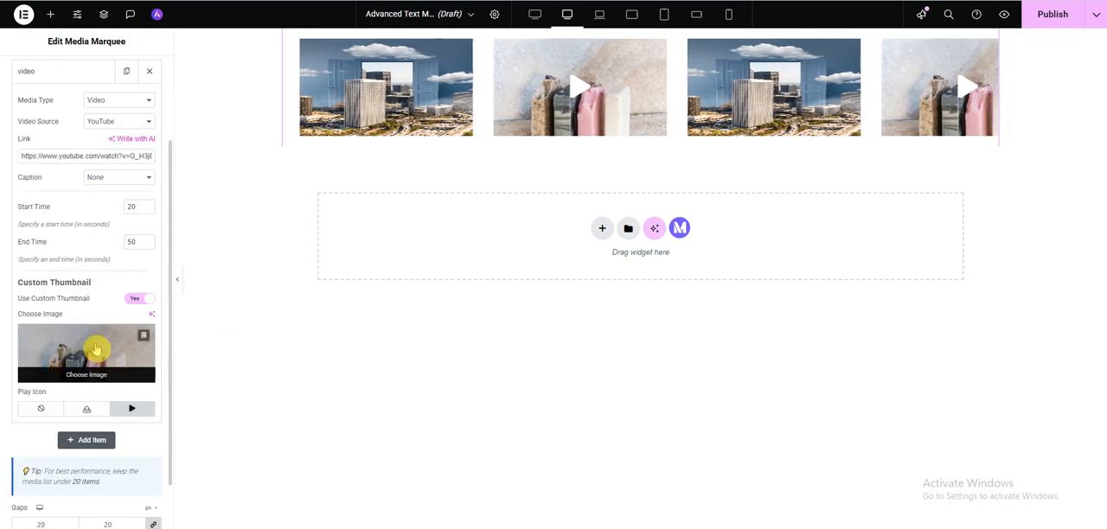
pyautogui.click(138, 415)
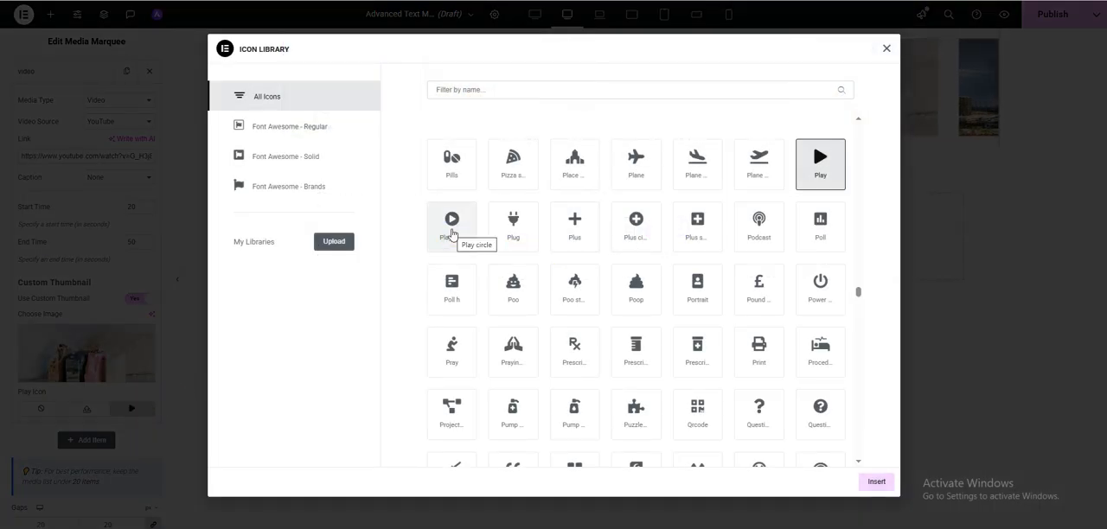
pyautogui.click(452, 232)
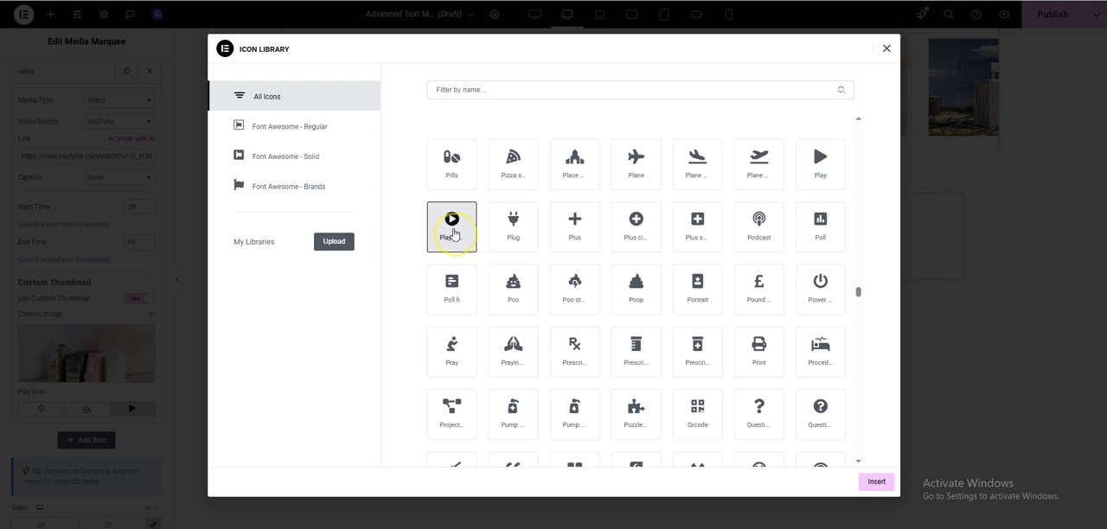
pyautogui.click(884, 486)
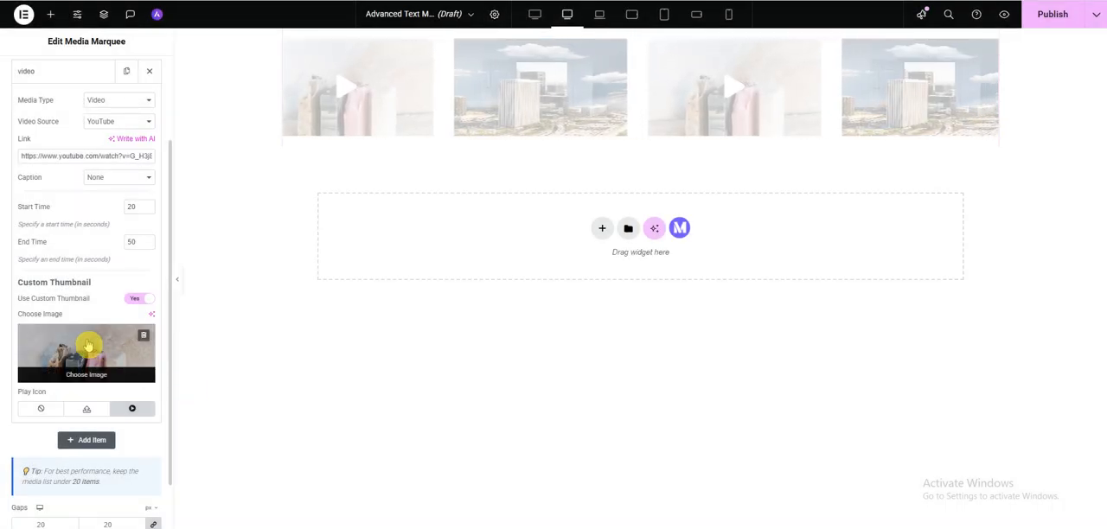
pyautogui.click(135, 413)
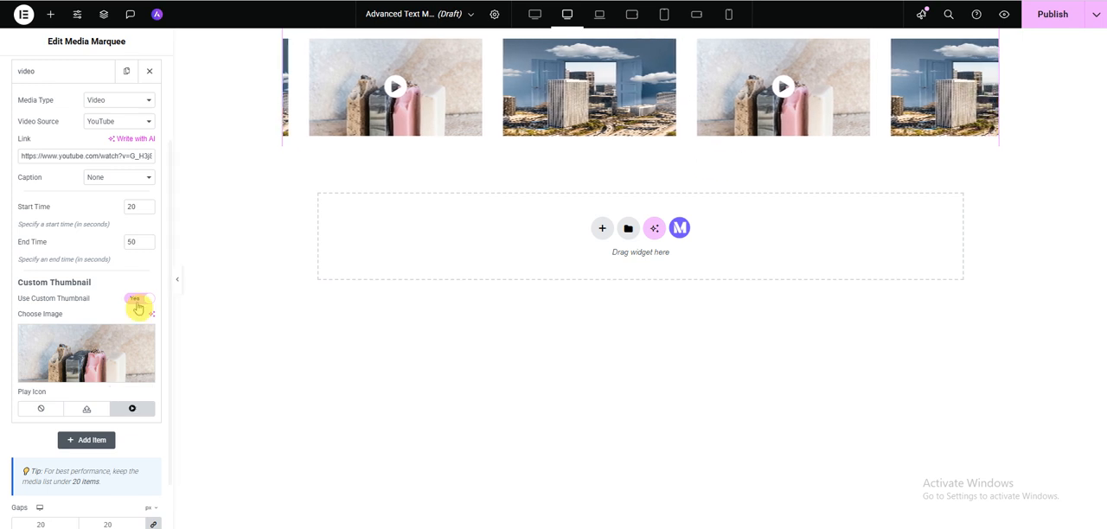
pyautogui.click(90, 412)
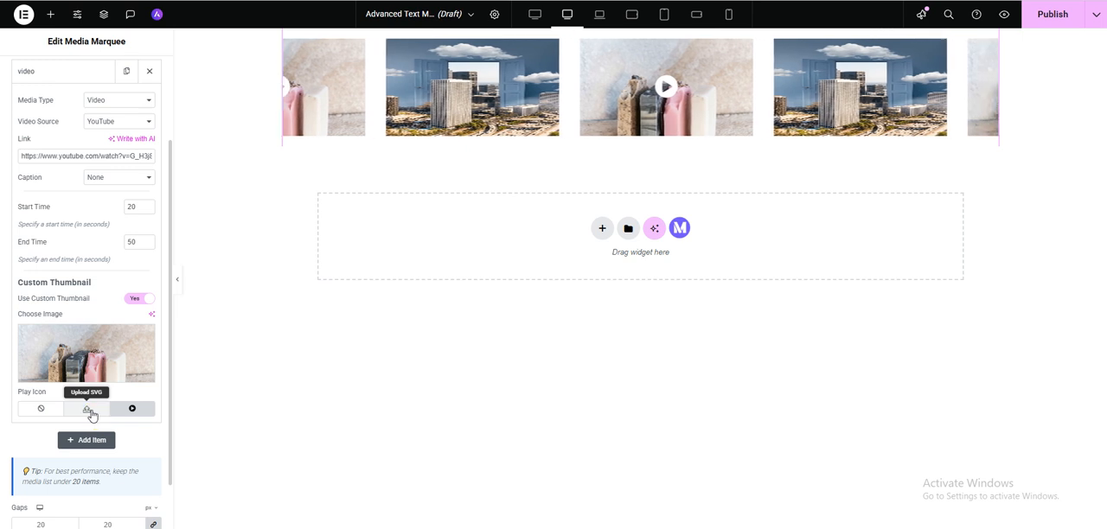
pyautogui.click(90, 413)
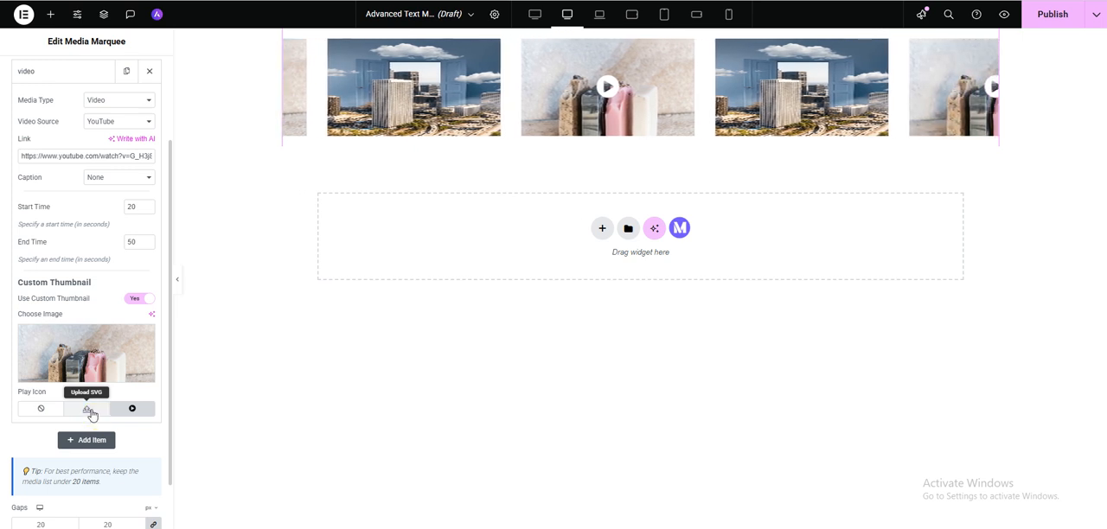
# - Review the settings of the image and video items in the media list and collapse both items
pyautogui.scroll(2, 116, 388)
pyautogui.scroll(-1, 110, 386)
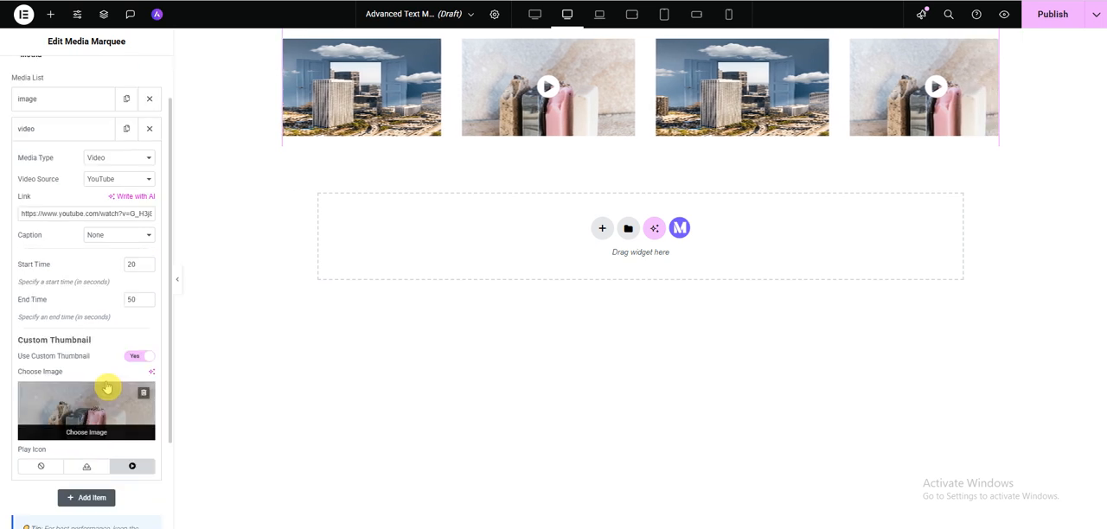
pyautogui.click(68, 134)
pyautogui.click(61, 102)
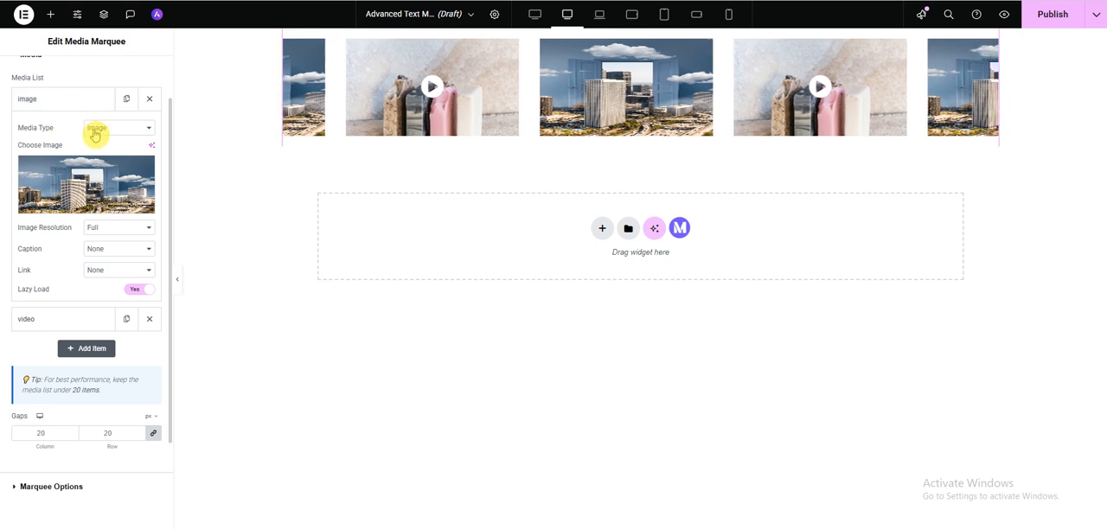
pyautogui.click(62, 101)
pyautogui.click(55, 129)
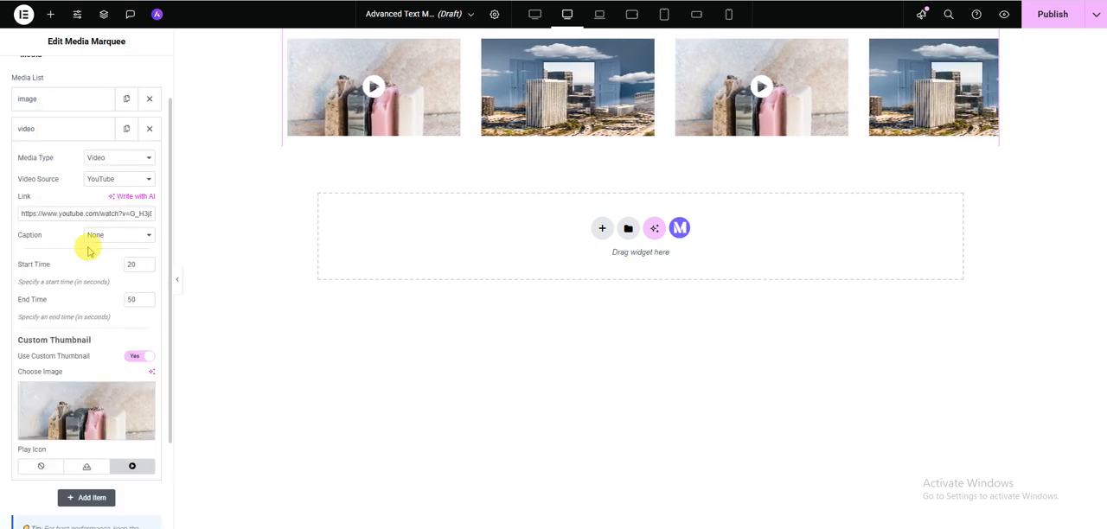
pyautogui.click(59, 134)
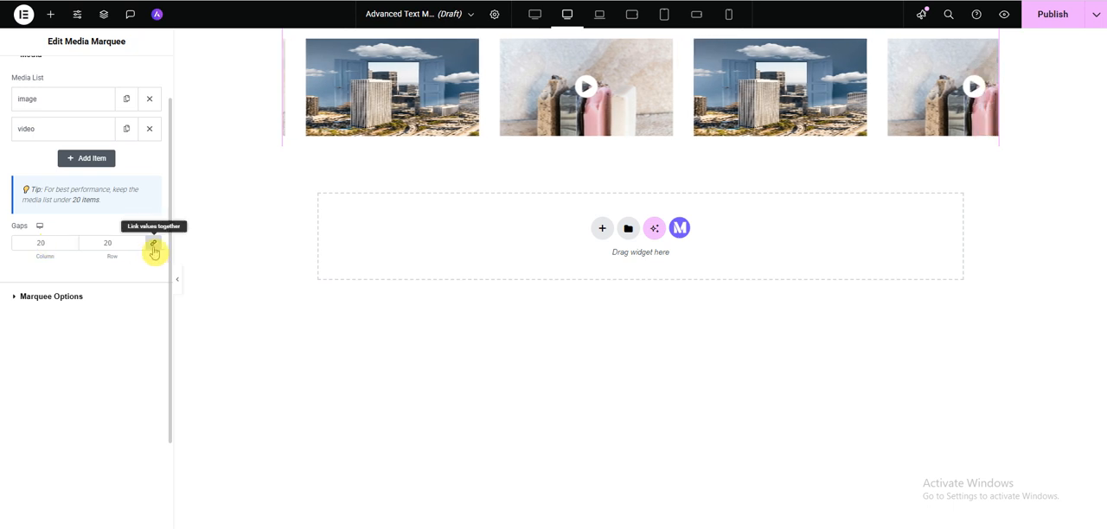
# - Unlink the gap values and set both the column gap and the row gap to 40 px
pyautogui.click(154, 251)
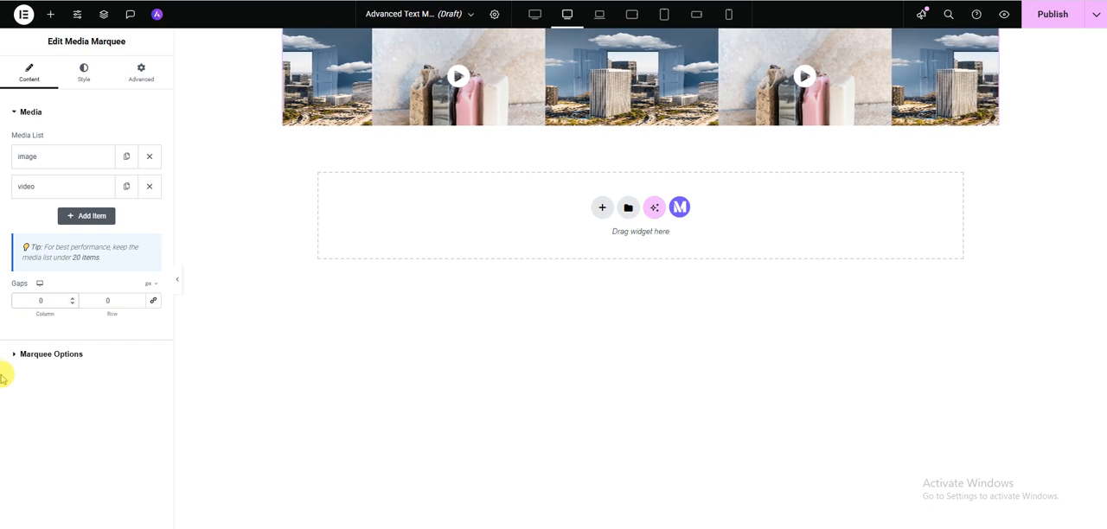
pyautogui.write('30')
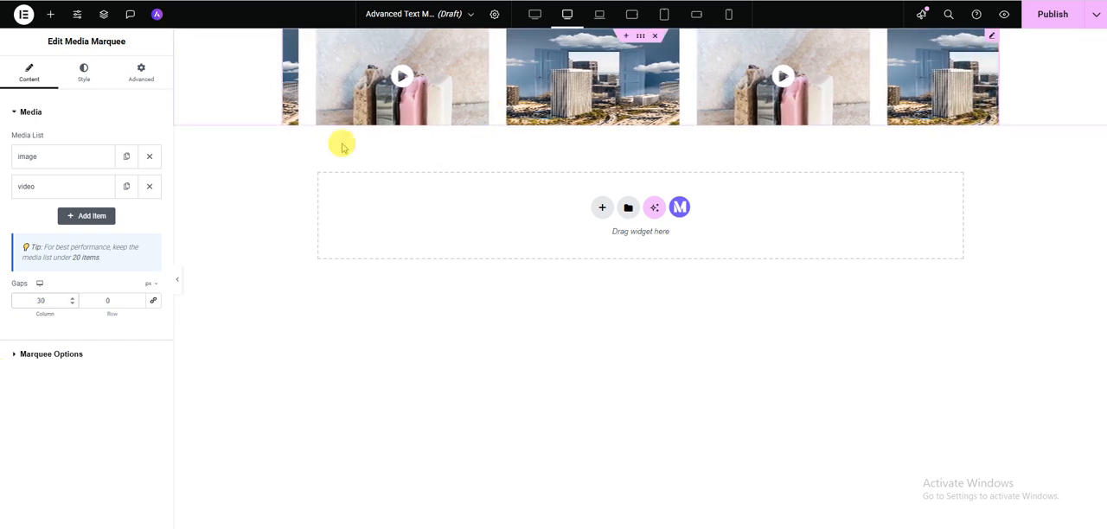
pyautogui.click(40, 301)
pyautogui.moveTo(41, 301); pyautogui.dragTo(25, 301)
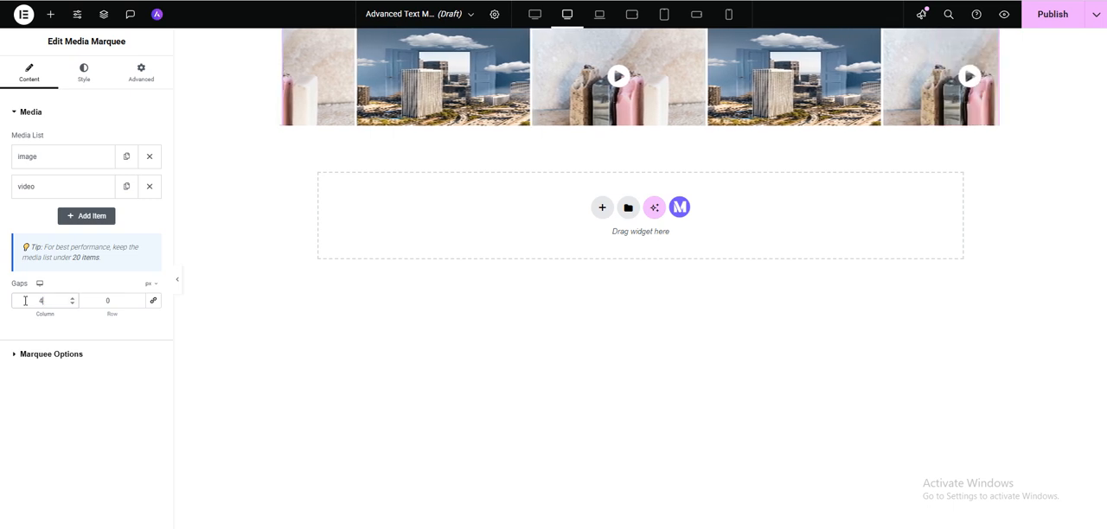
pyautogui.click(104, 300)
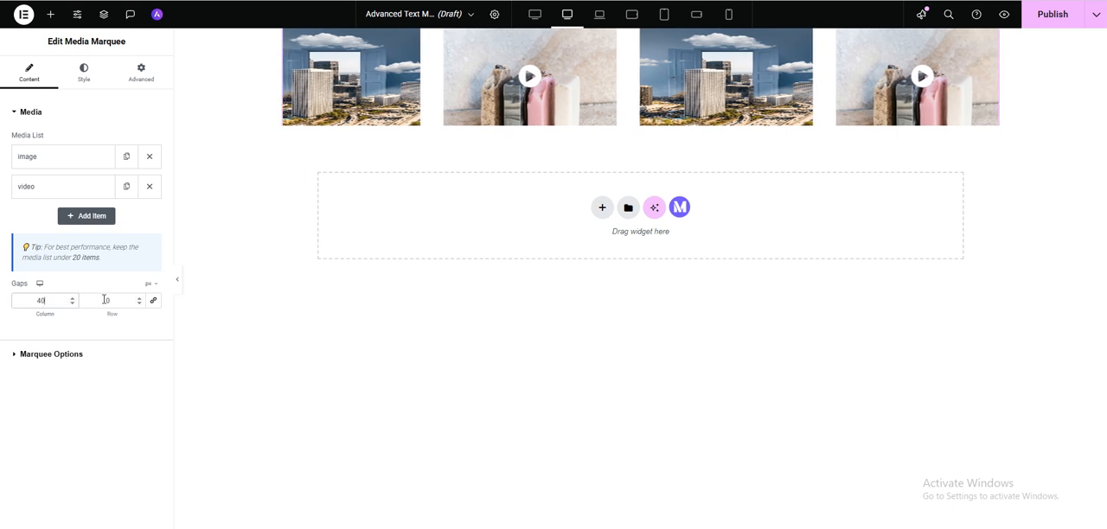
pyautogui.click(112, 301)
pyautogui.click(108, 300)
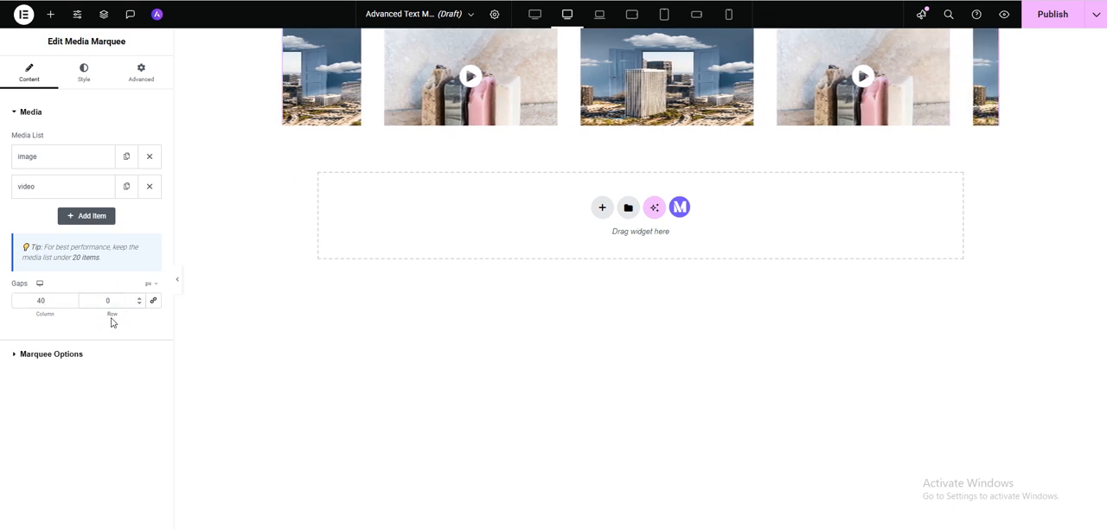
pyautogui.write('4')
pyautogui.click(112, 321)
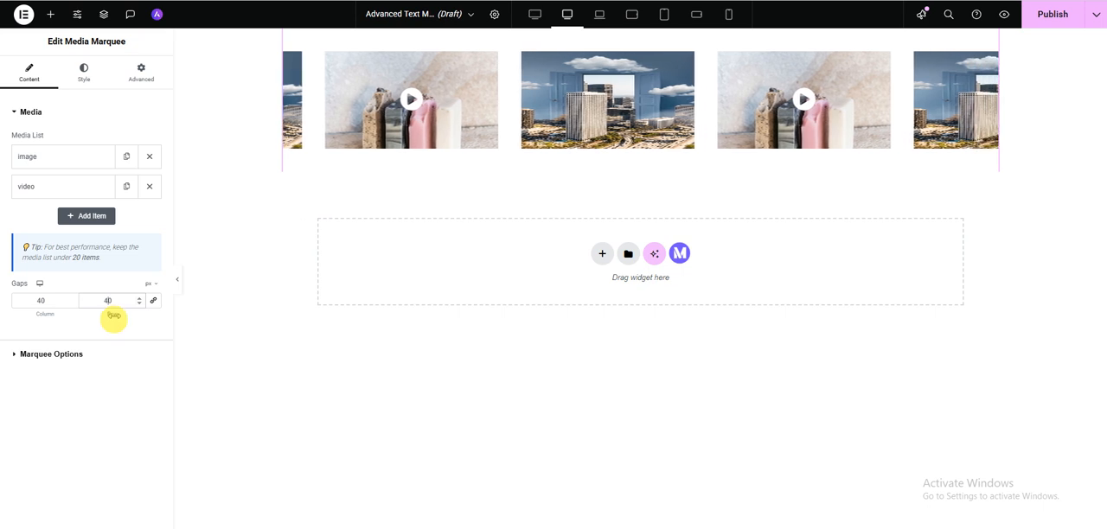
# - In the marquee options, switch Marquee off and back on, and enable Show Vertical and Reverse
pyautogui.click(48, 362)
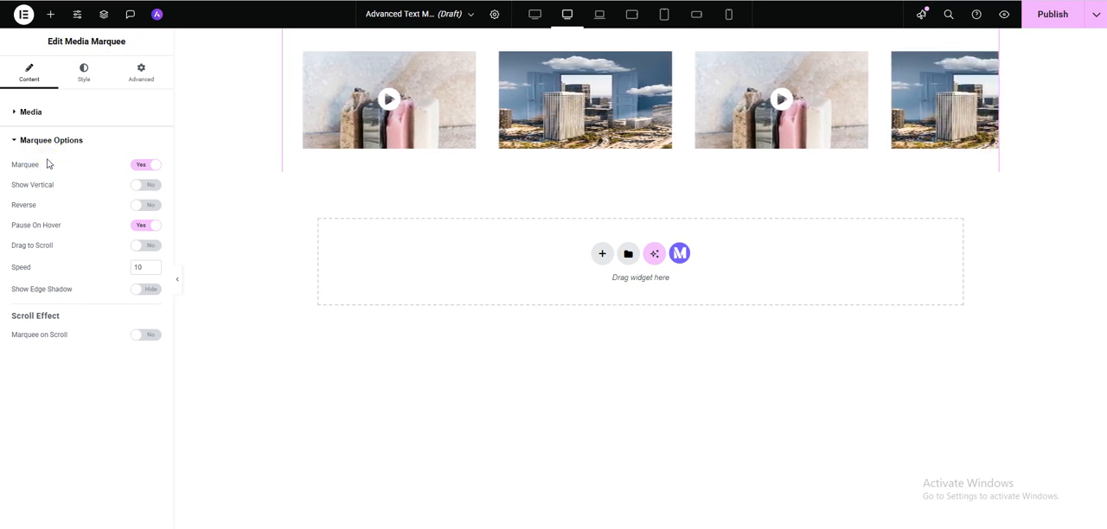
pyautogui.click(137, 169)
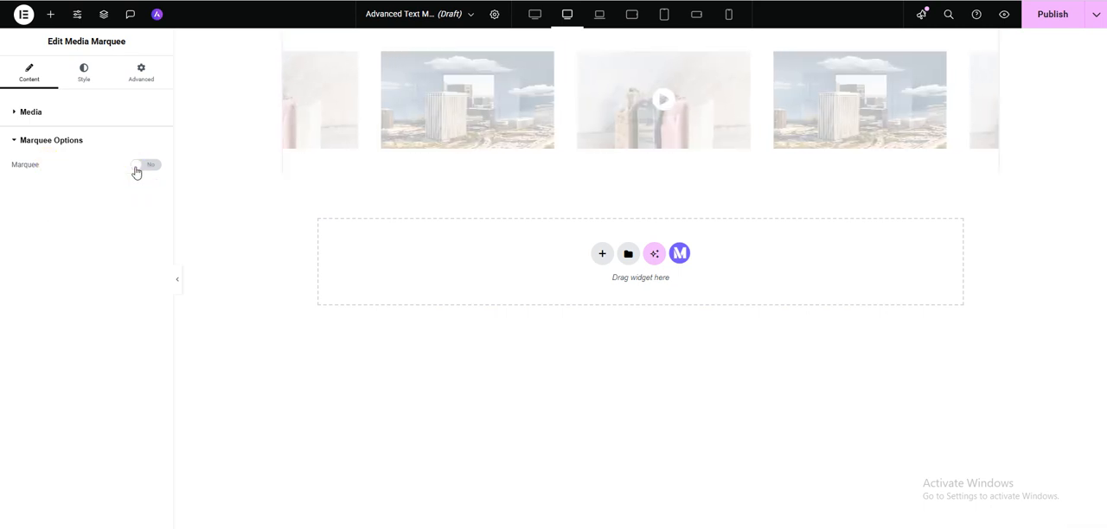
pyautogui.click(144, 172)
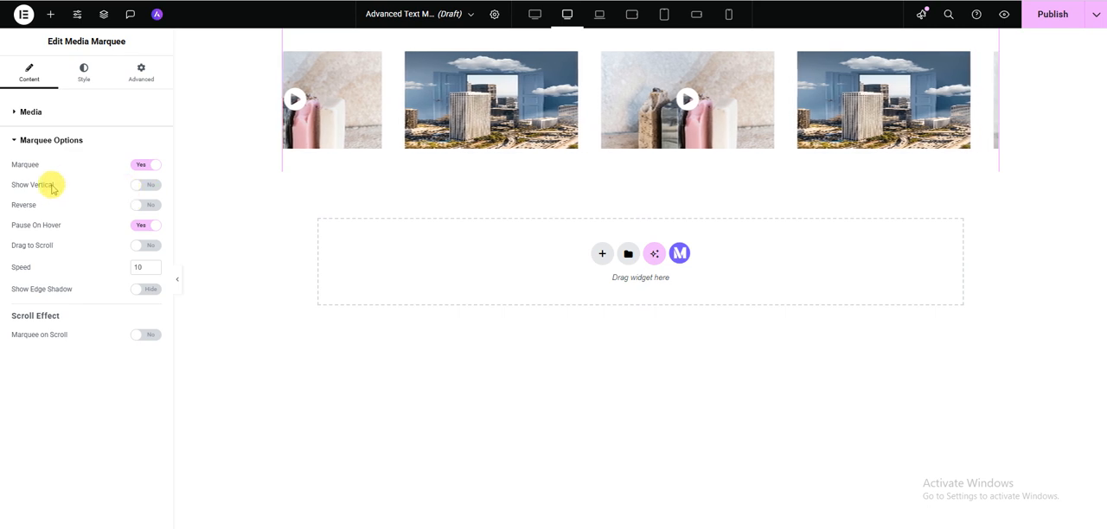
pyautogui.click(136, 190)
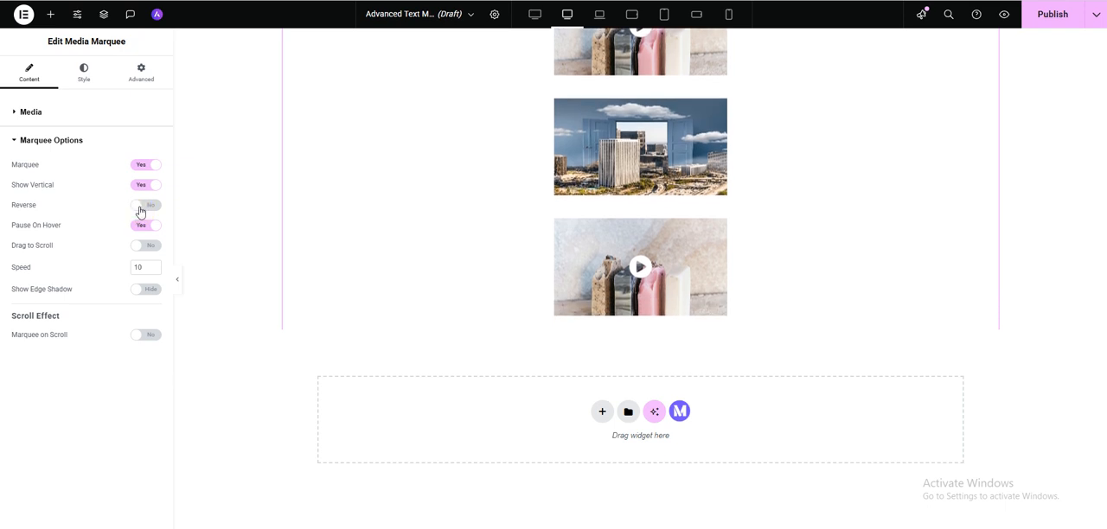
pyautogui.click(140, 210)
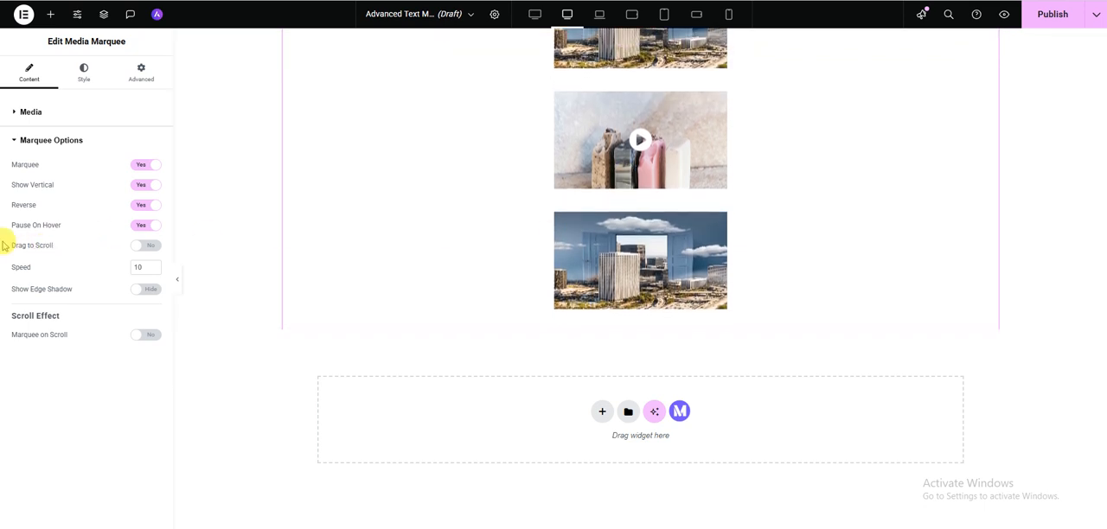
# - Test the marquee with Pause On Hover off, re-enable it, and turn off Show Vertical
pyautogui.click(141, 226)
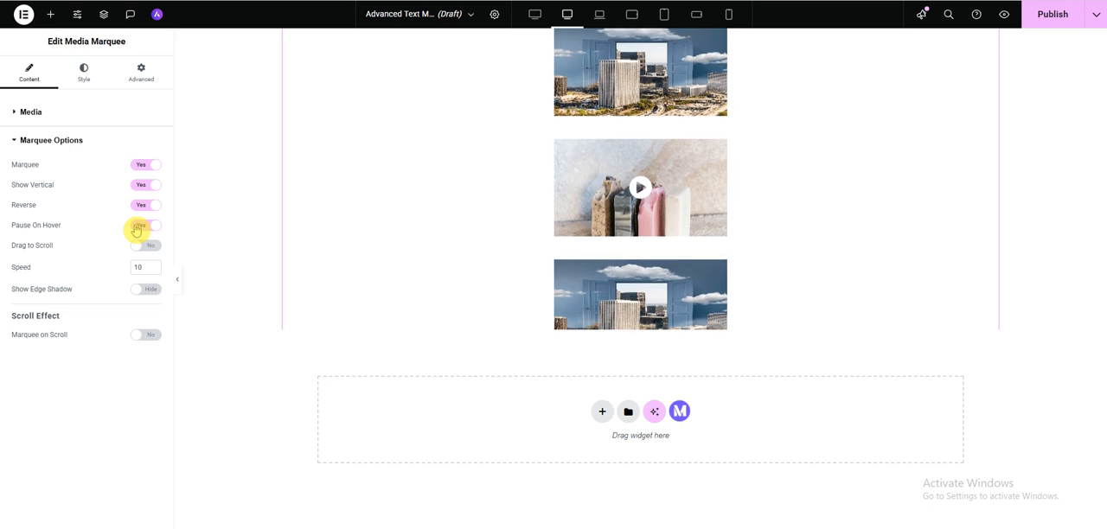
pyautogui.click(137, 230)
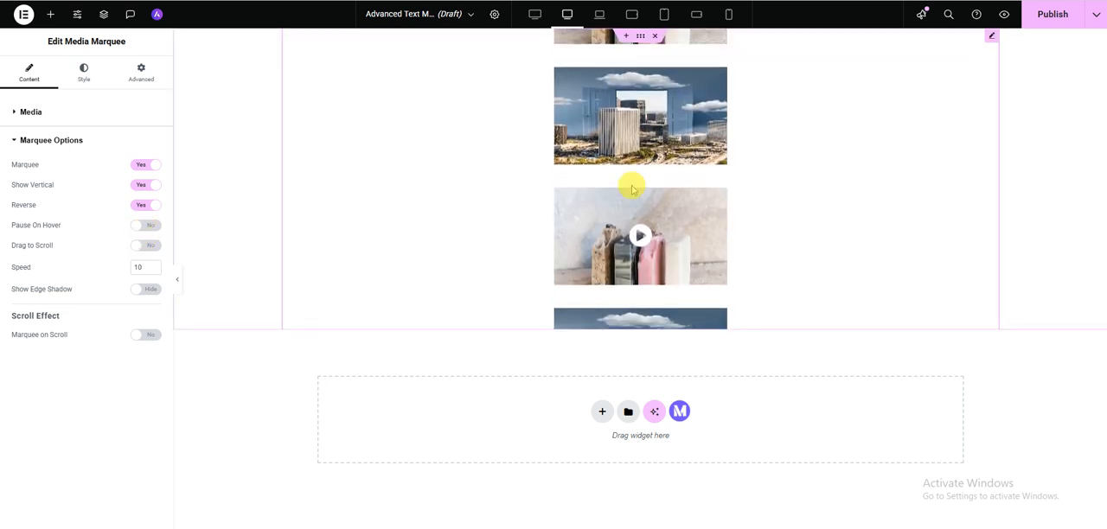
pyautogui.click(152, 228)
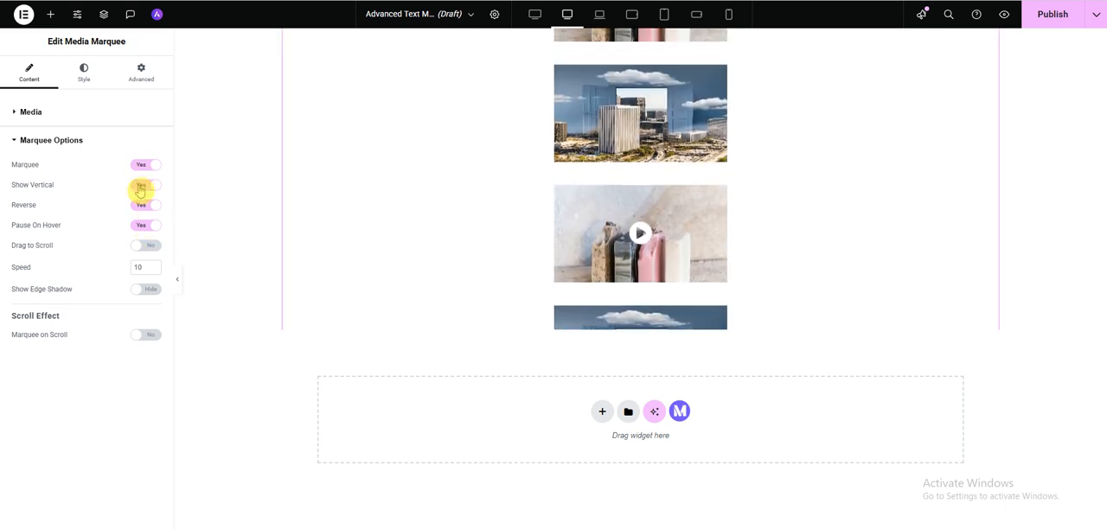
pyautogui.click(140, 187)
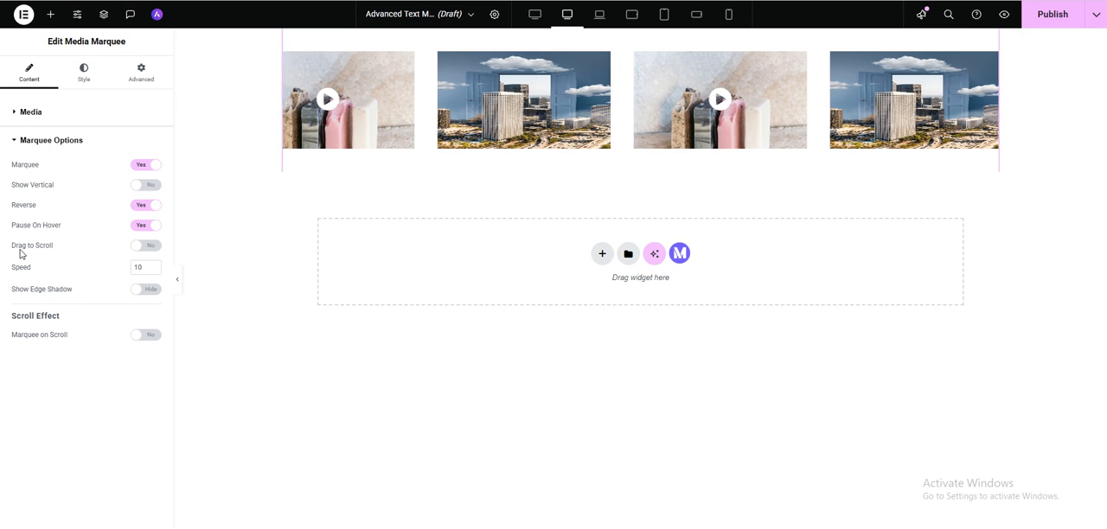
# - Try Drag to Scroll on the marquee in the full-width preview, and turn the option off again
pyautogui.click(138, 248)
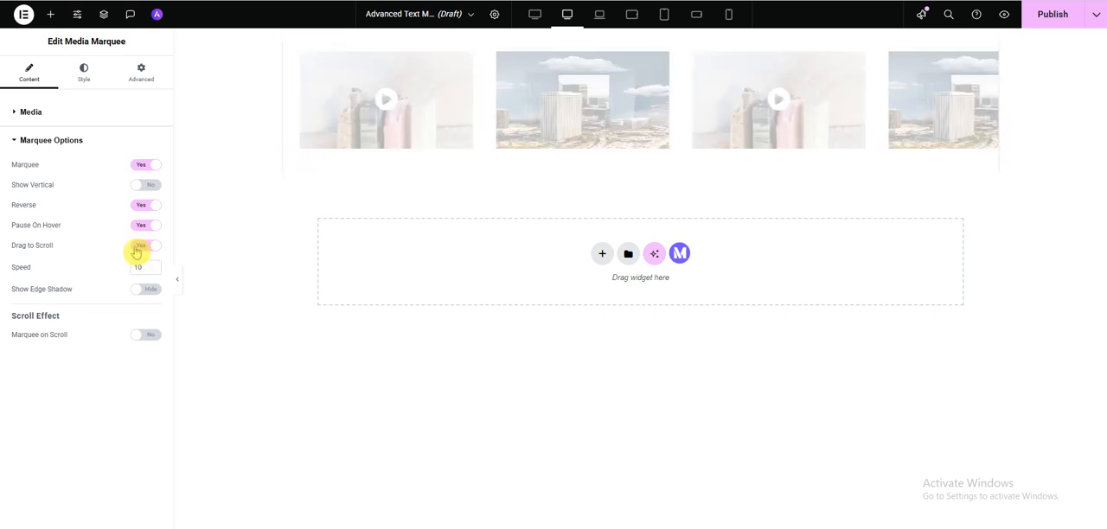
pyautogui.click(178, 287)
pyautogui.moveTo(848, 120); pyautogui.dragTo(958, 134)
pyautogui.moveTo(352, 108); pyautogui.dragTo(510, 115)
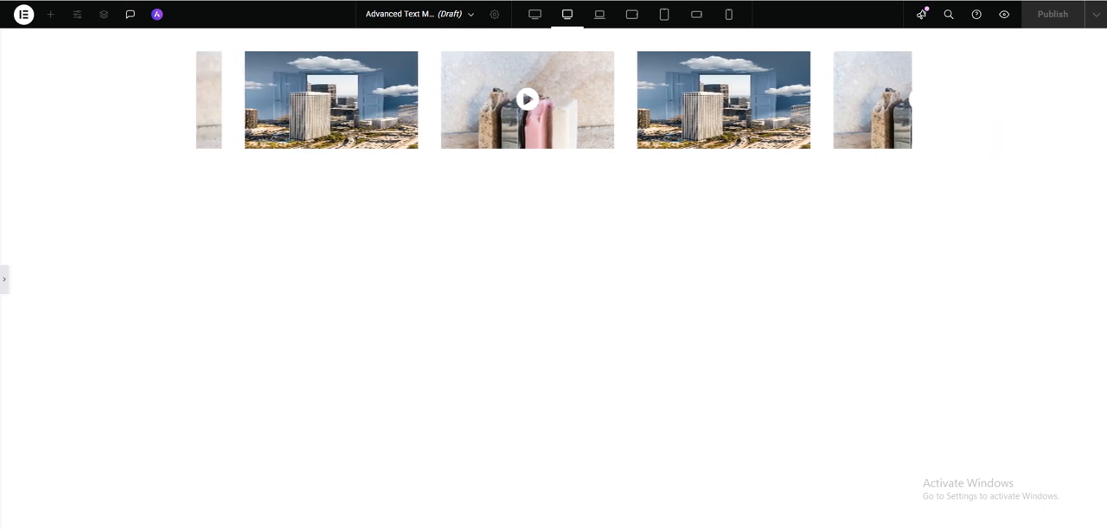
pyautogui.click(4, 279)
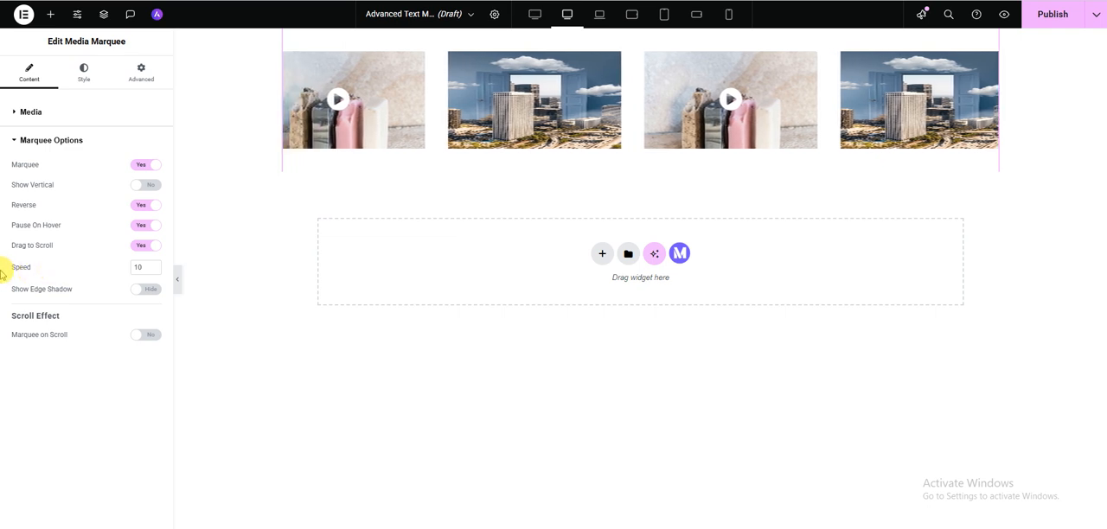
pyautogui.click(142, 247)
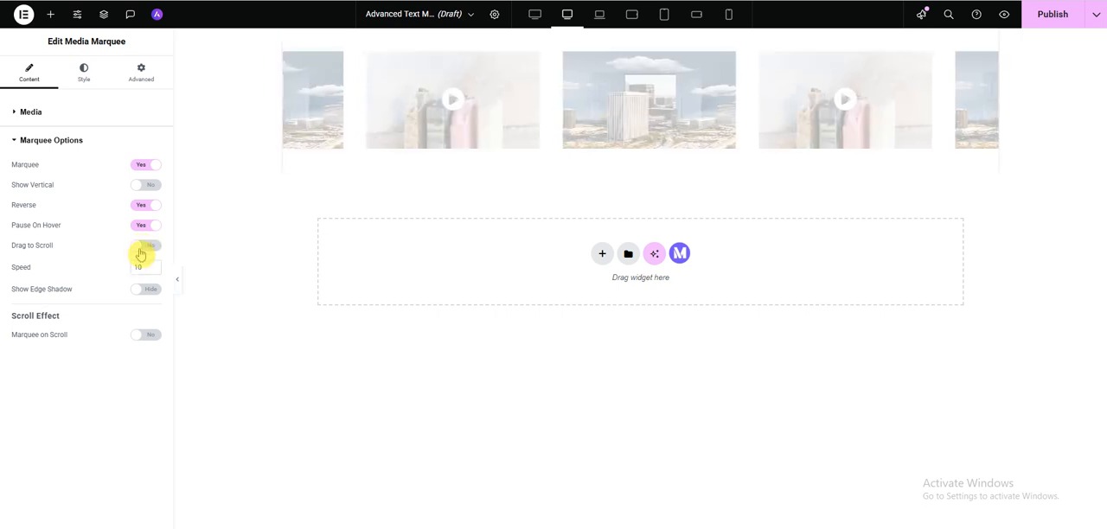
# - Set the marquee speed to 20 and turn on Show Edge Shadow
pyautogui.moveTo(144, 267); pyautogui.dragTo(118, 272)
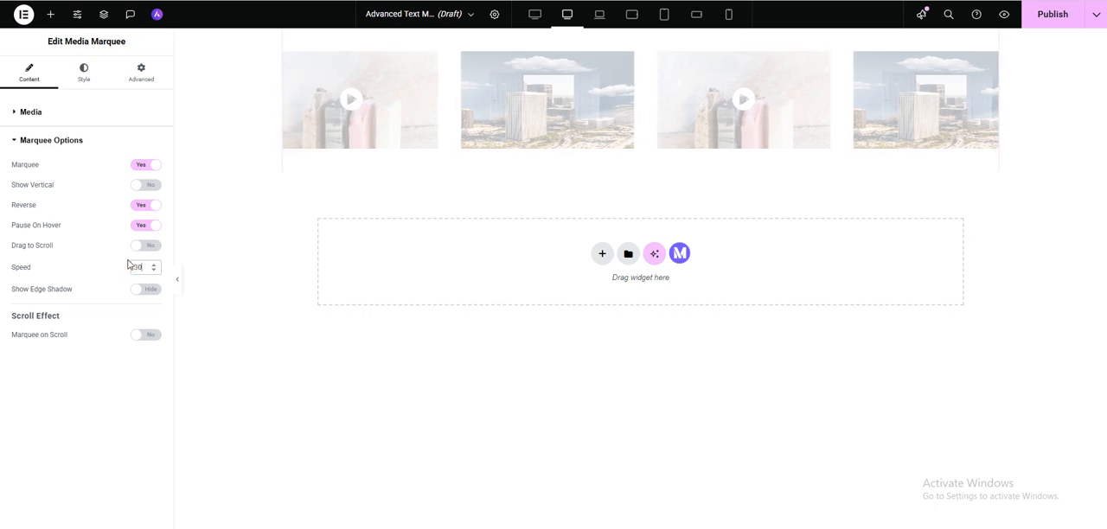
pyautogui.write('30')
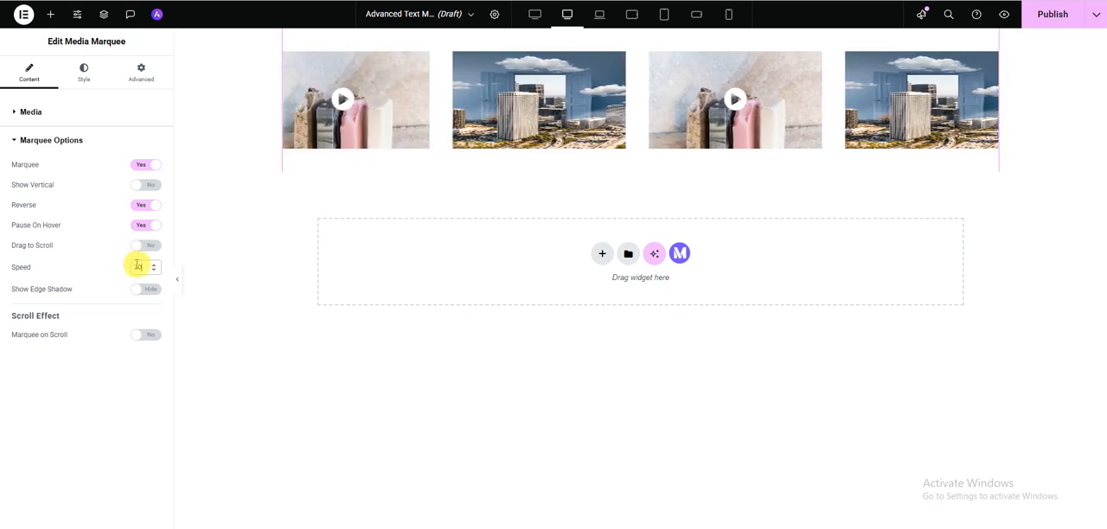
pyautogui.moveTo(143, 267); pyautogui.dragTo(117, 267)
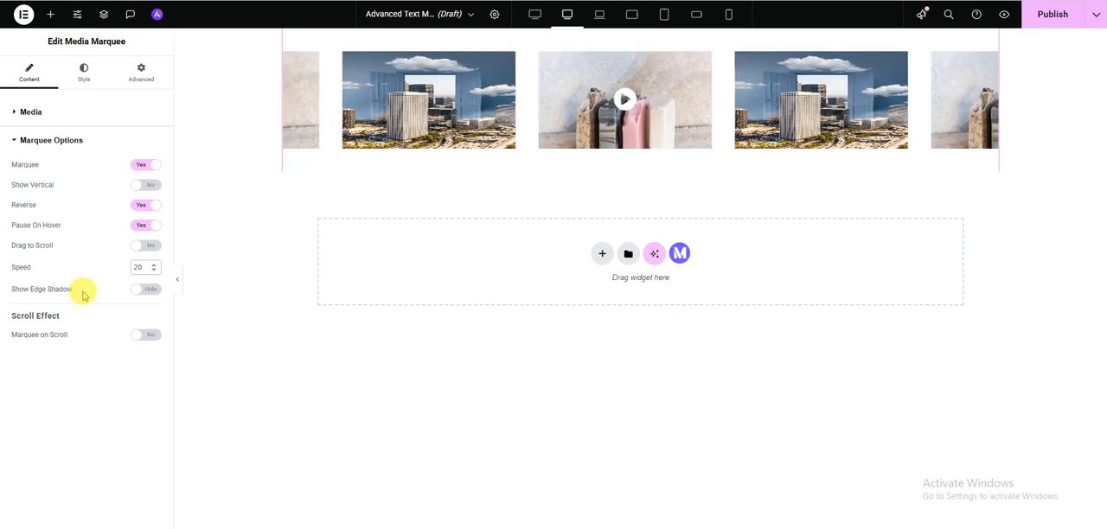
pyautogui.click(133, 295)
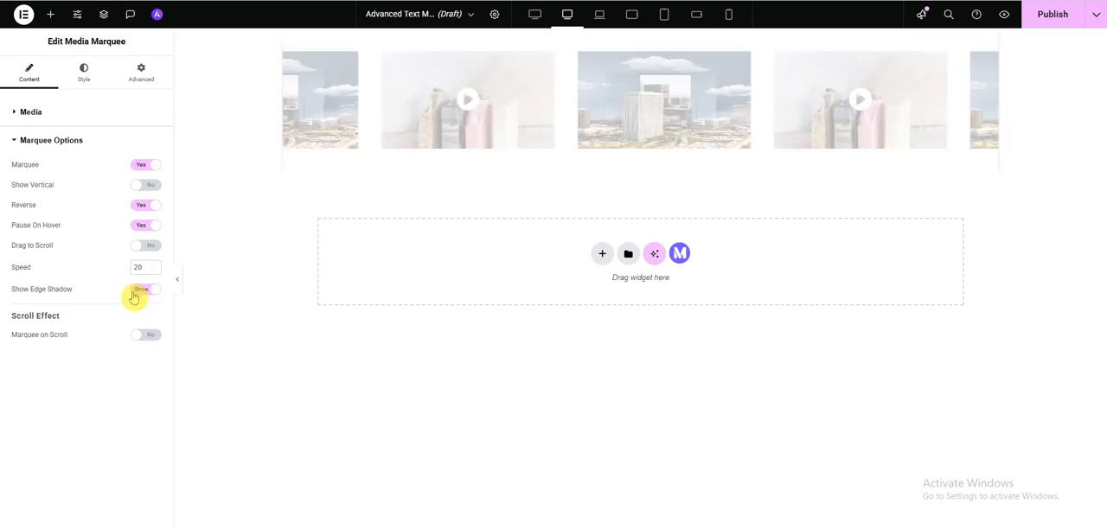
pyautogui.click(90, 277)
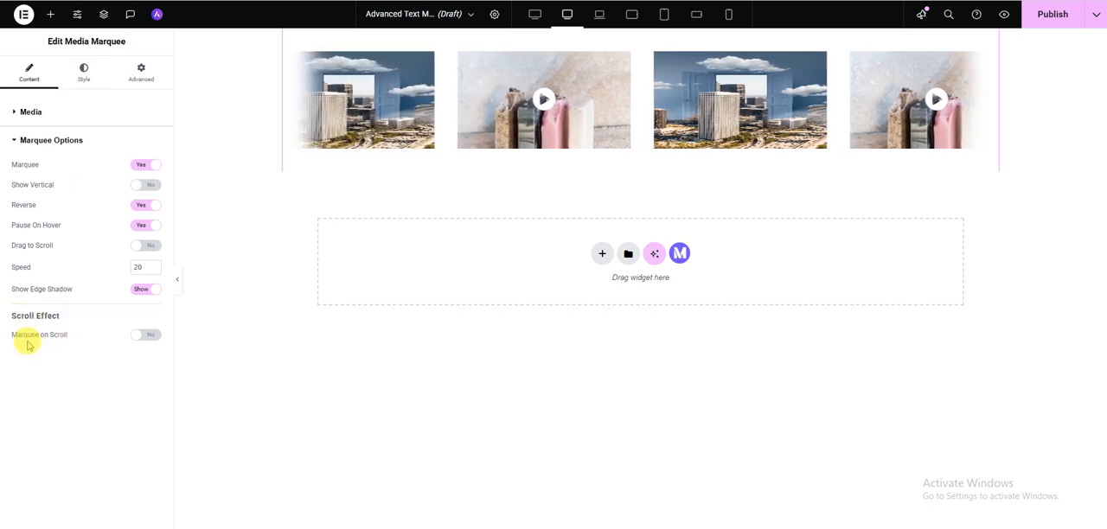
# - Turn on Marquee on Scroll, try a 50 px padding on all sides of the widget, and clear that padding
pyautogui.click(145, 335)
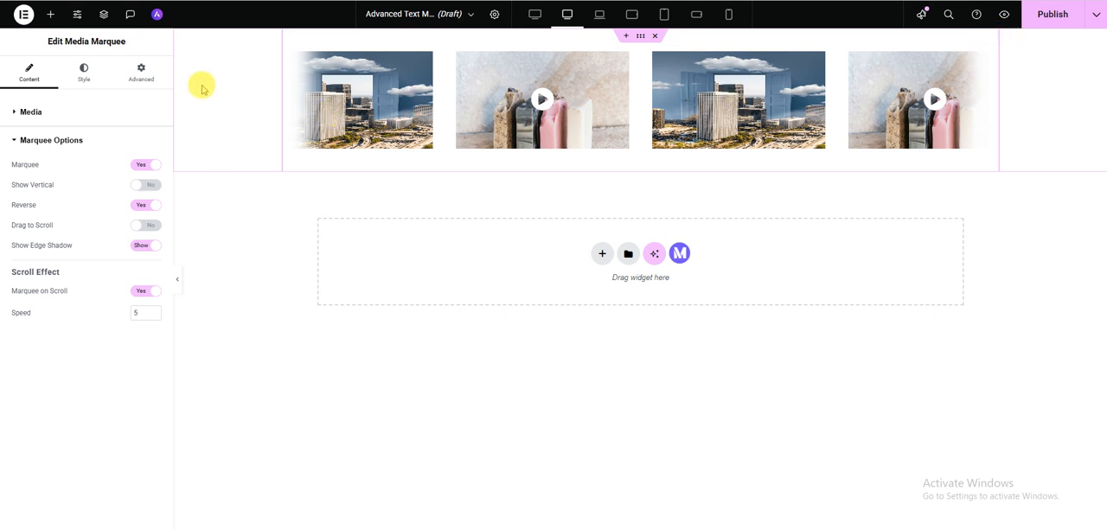
pyautogui.click(145, 86)
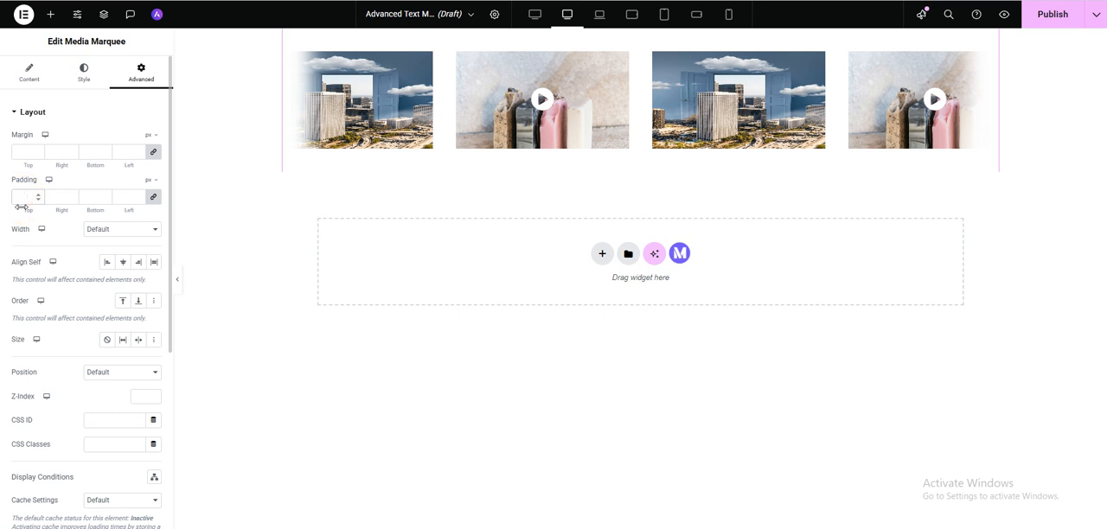
pyautogui.write('50')
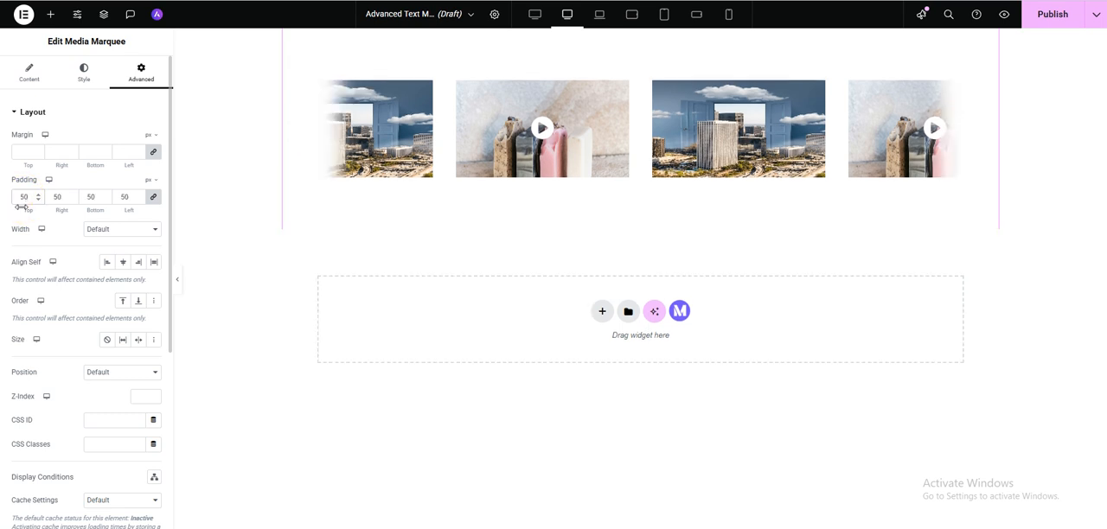
pyautogui.doubleClick(125, 197)
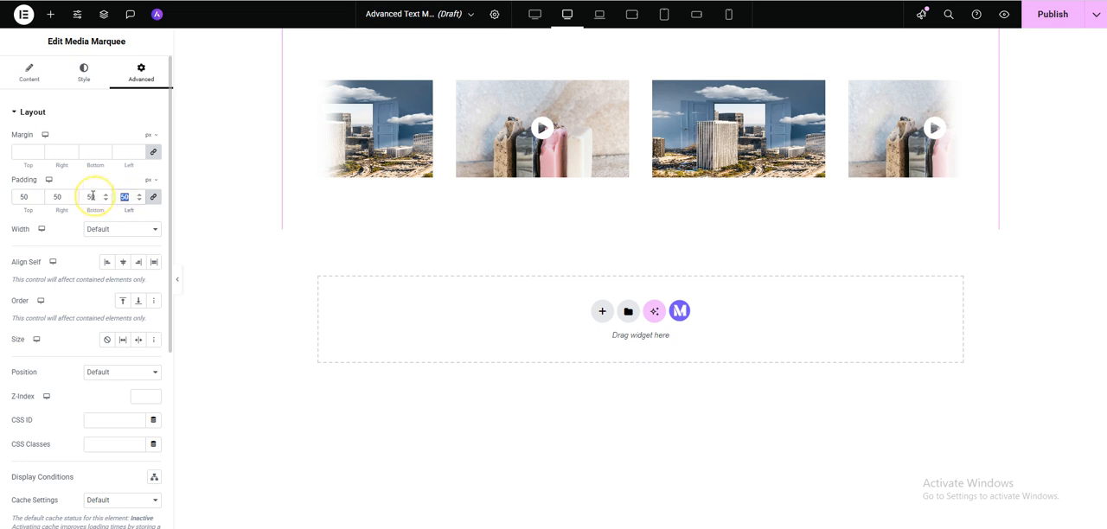
pyautogui.press('BackSpace')
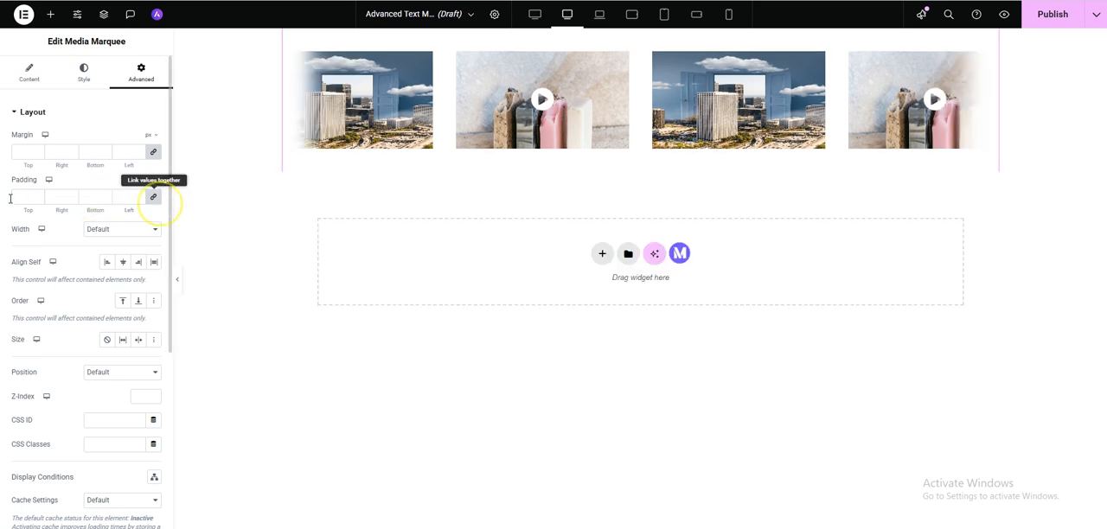
# - Unlink the widget's padding values and set the top padding to 500 px and the bottom padding to 5000 px
pyautogui.click(24, 197)
pyautogui.write('50')
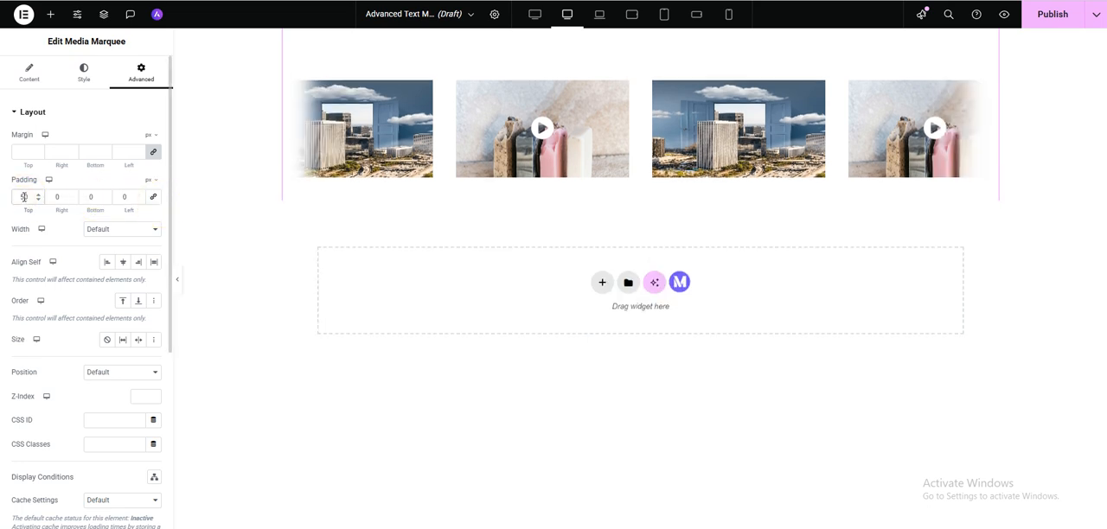
pyautogui.write('0')
pyautogui.click(85, 201)
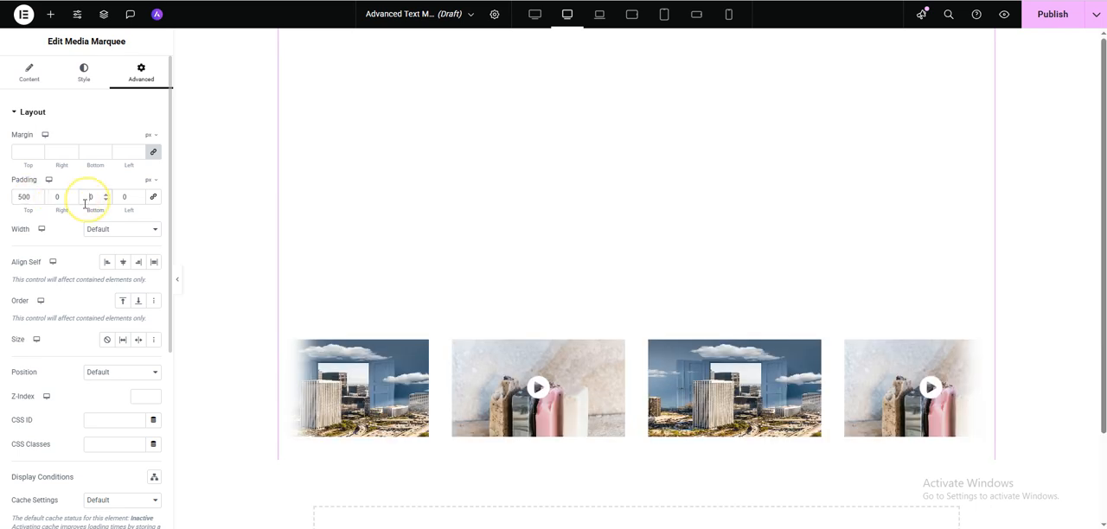
pyautogui.write('5000')
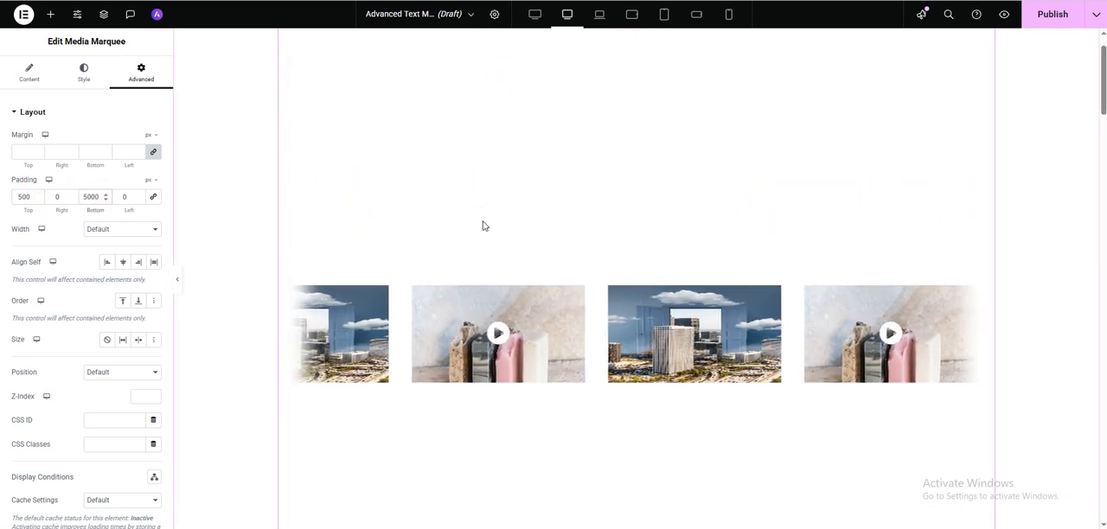
# - Scroll the preview up and down repeatedly to examine how the marquee reacts with Marquee on Scroll enabled
pyautogui.scroll(-3, 483, 226)
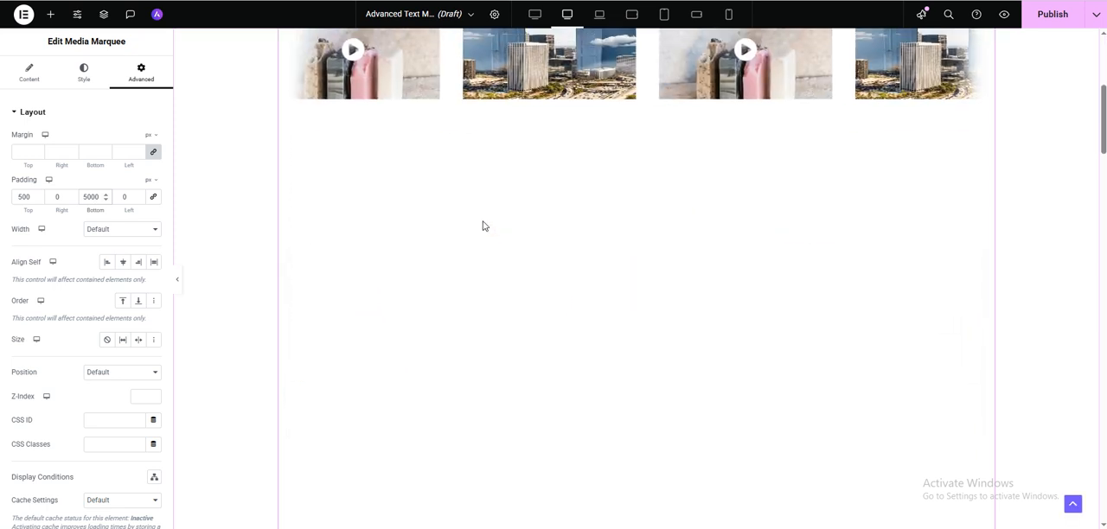
pyautogui.scroll(3, 482, 225)
pyautogui.scroll(-4, 483, 225)
pyautogui.scroll(3, 483, 225)
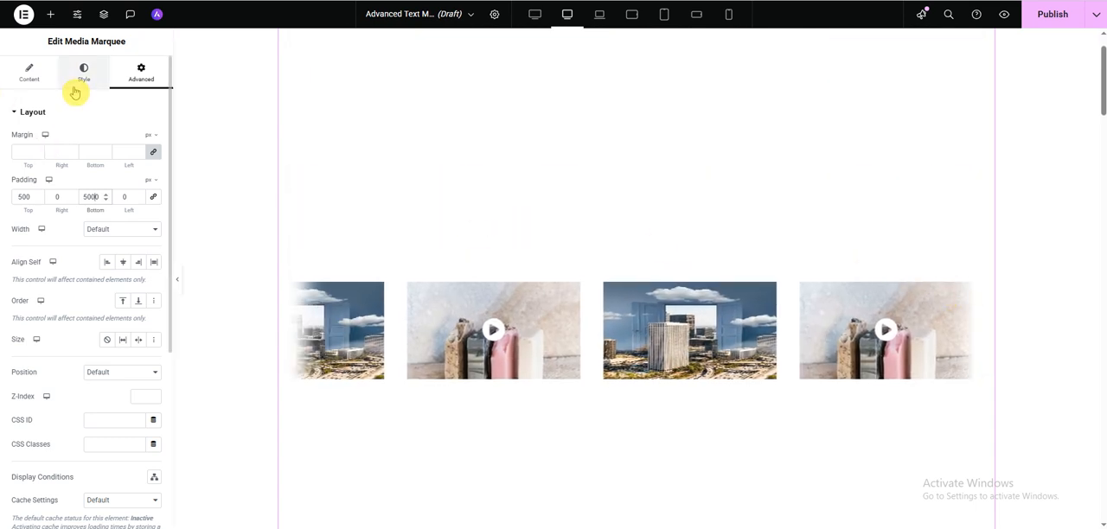
pyautogui.click(27, 74)
pyautogui.click(35, 353)
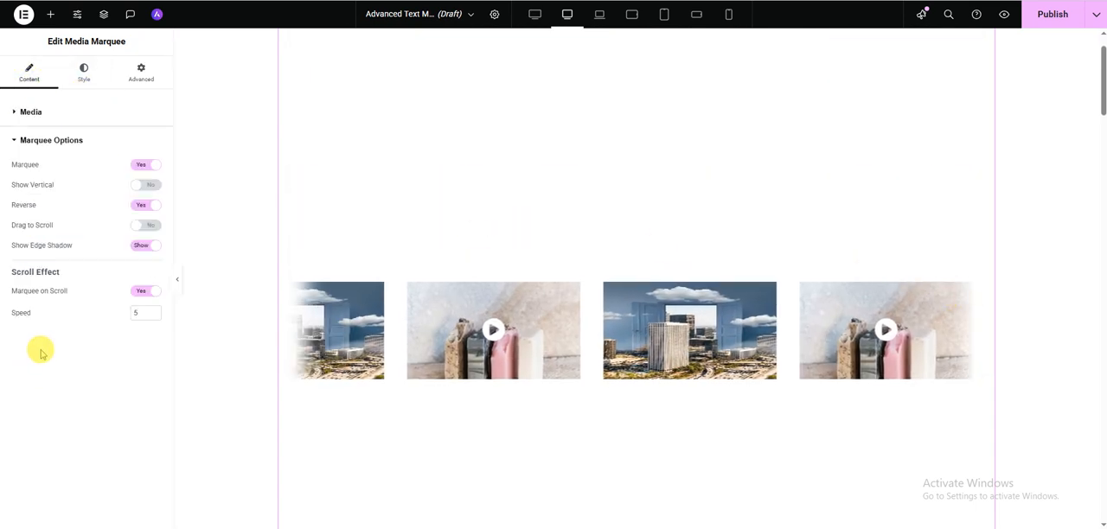
pyautogui.scroll(-2, 741, 349)
pyautogui.scroll(2, 741, 350)
pyautogui.scroll(-2, 736, 341)
pyautogui.scroll(3, 736, 341)
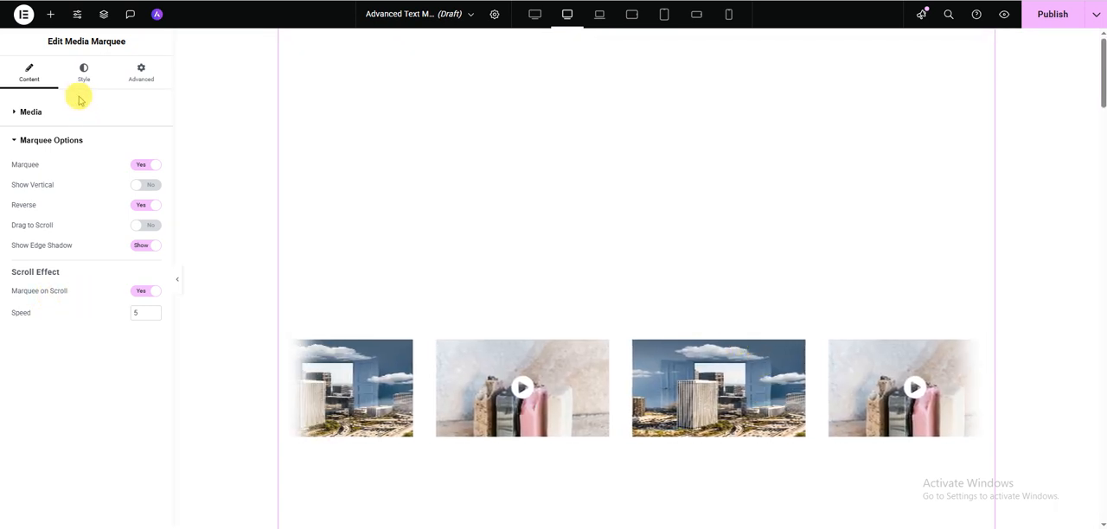
pyautogui.click(82, 75)
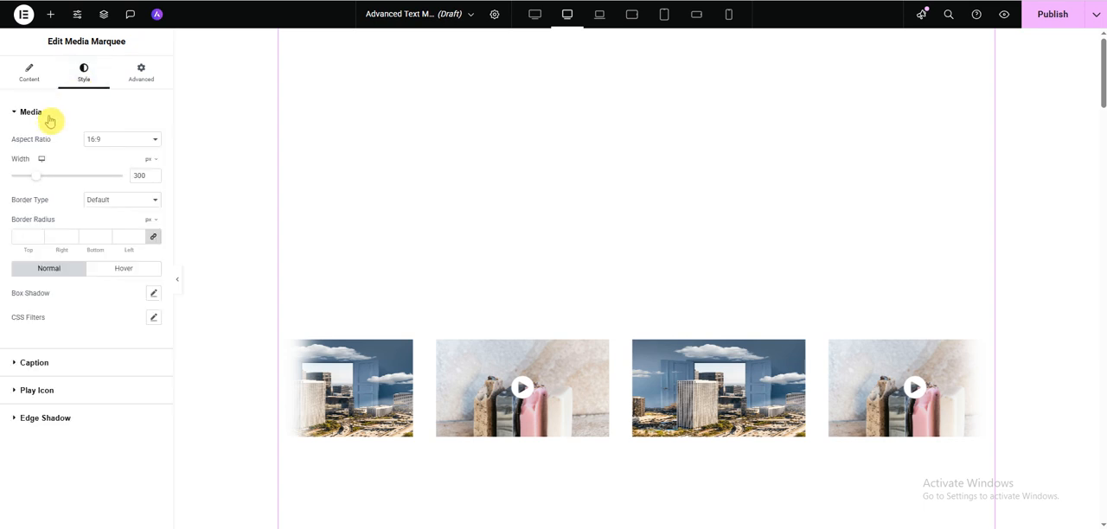
pyautogui.scroll(-3, 761, 247)
pyautogui.scroll(2, 761, 247)
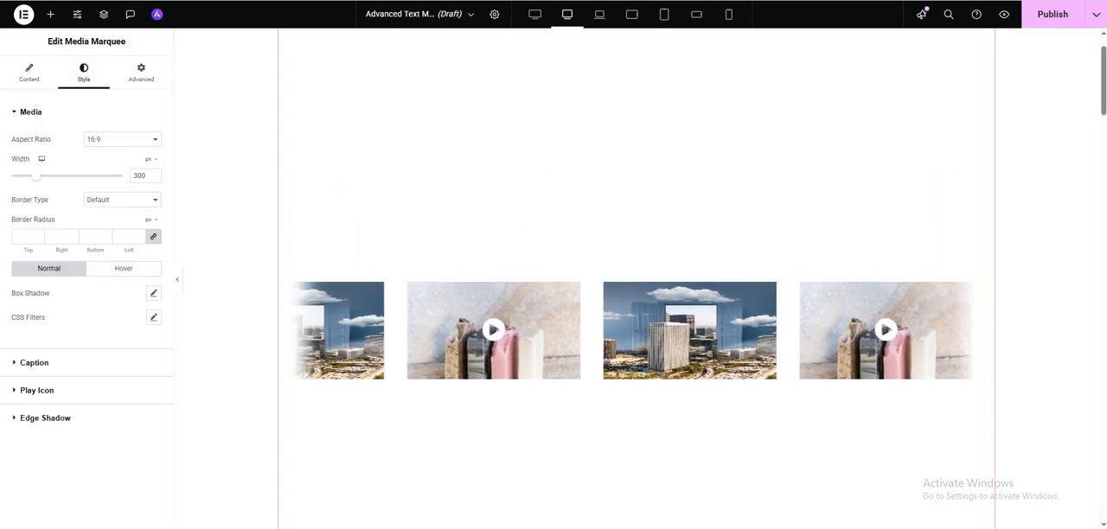
# - Reset the widget's top and bottom padding to 0
pyautogui.click(26, 72)
pyautogui.click(142, 76)
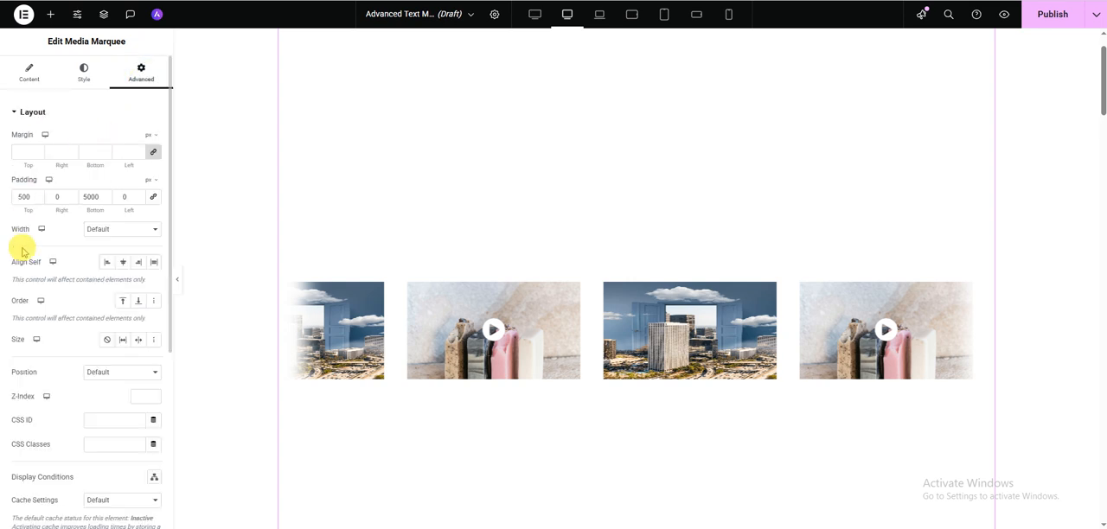
pyautogui.moveTo(23, 197); pyautogui.dragTo(2, 197)
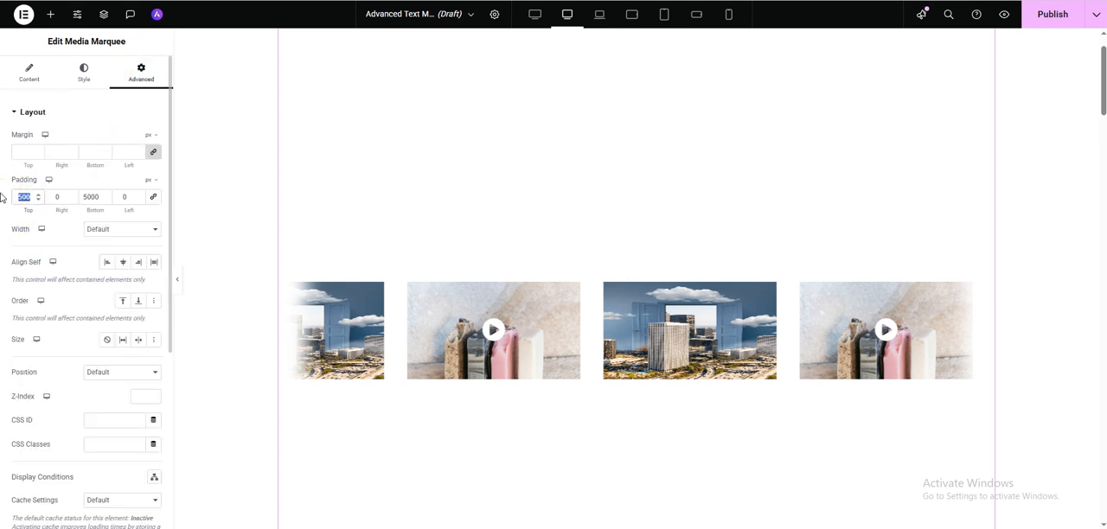
pyautogui.write('0')
pyautogui.moveTo(93, 197); pyautogui.dragTo(13, 191)
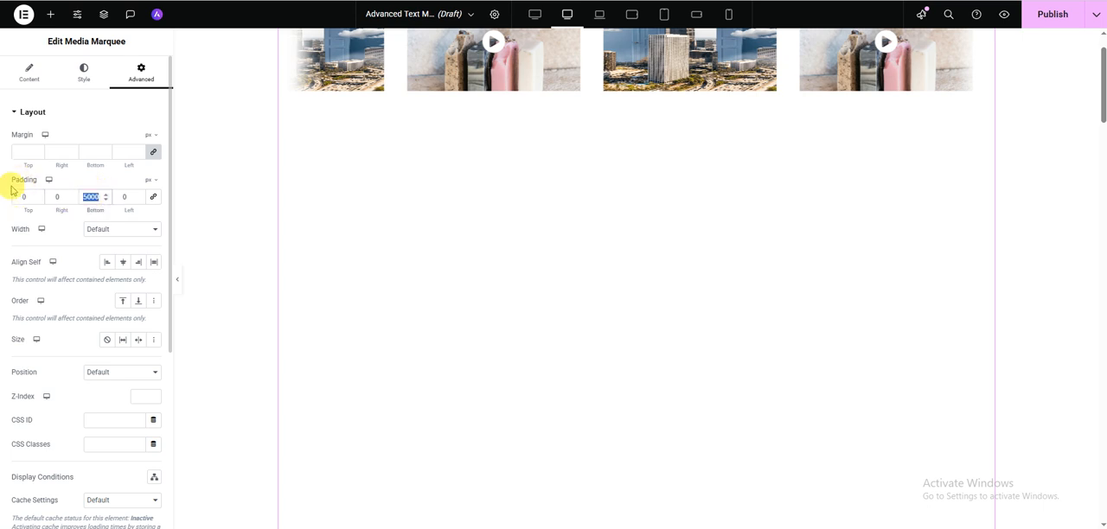
pyautogui.write('0')
# - Turn Marquee on Scroll off again in the marquee options
pyautogui.click(29, 73)
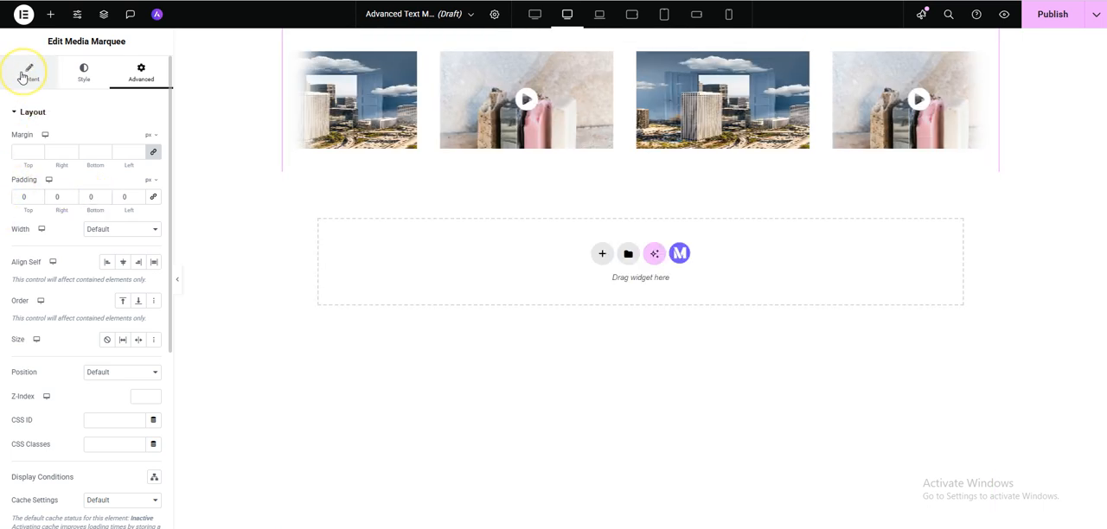
pyautogui.click(79, 76)
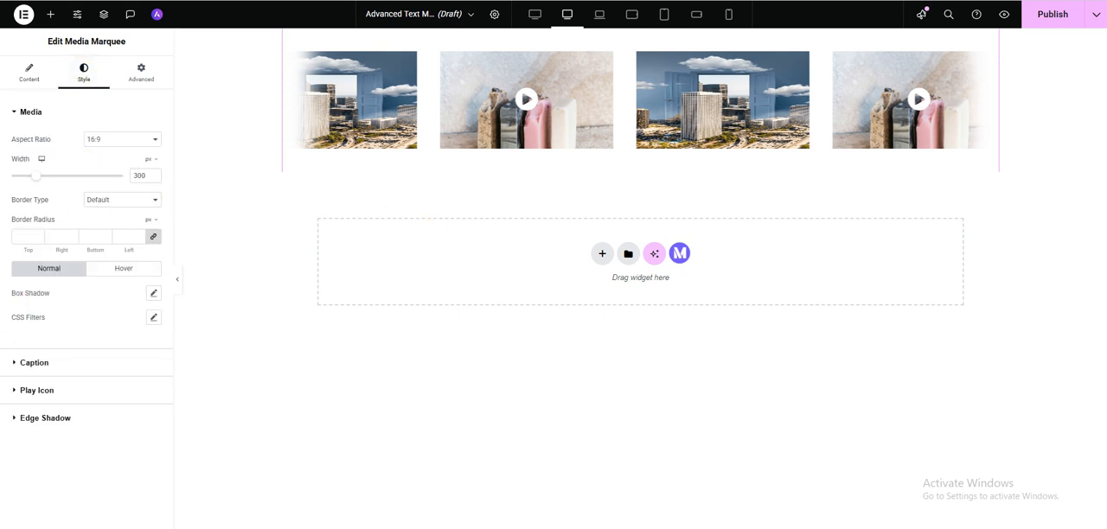
pyautogui.click(16, 412)
pyautogui.click(28, 76)
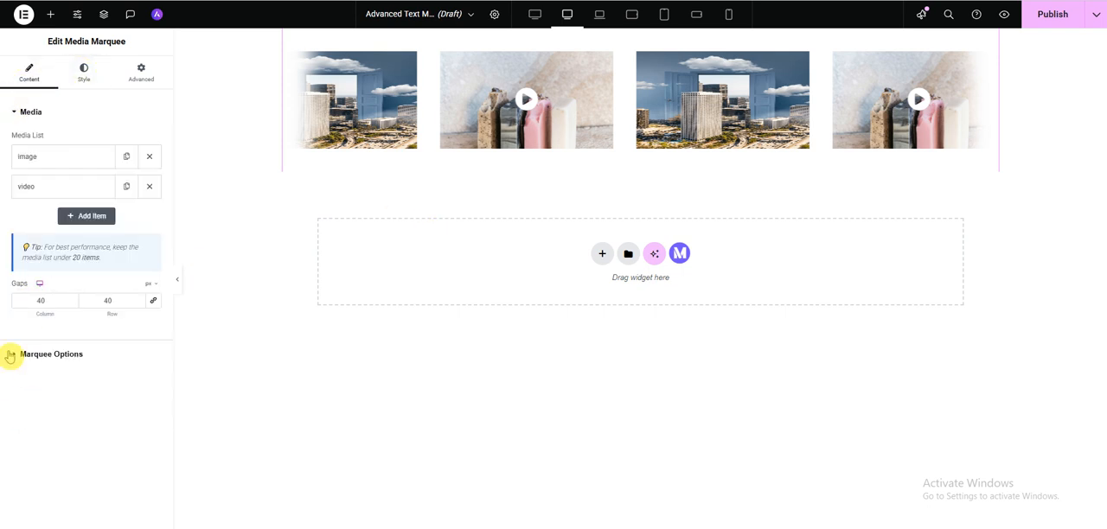
pyautogui.click(14, 354)
pyautogui.click(144, 294)
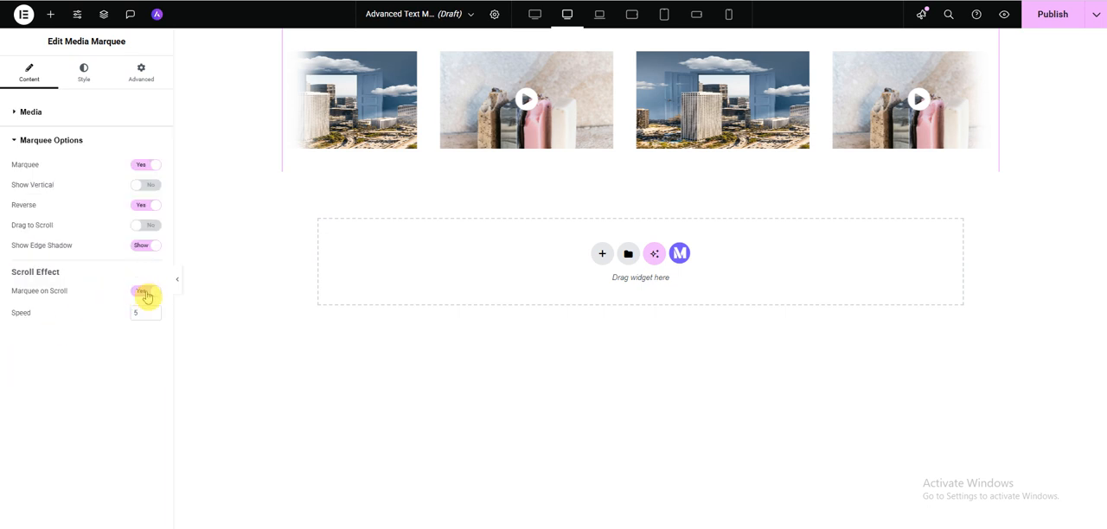
# - Try the 21:9 and 3:2 aspect ratios for the media items, and return to 16:9
pyautogui.click(89, 77)
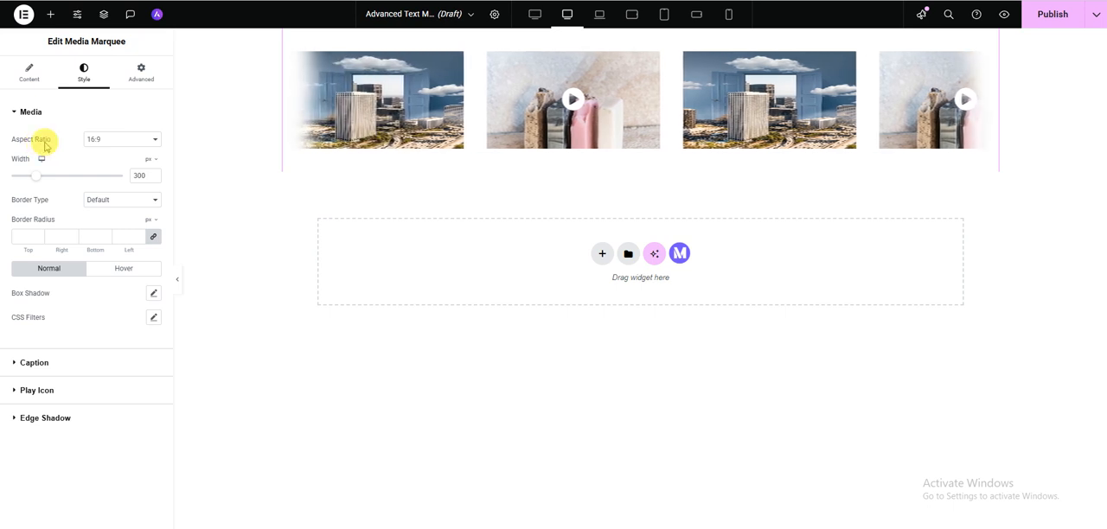
pyautogui.click(107, 140)
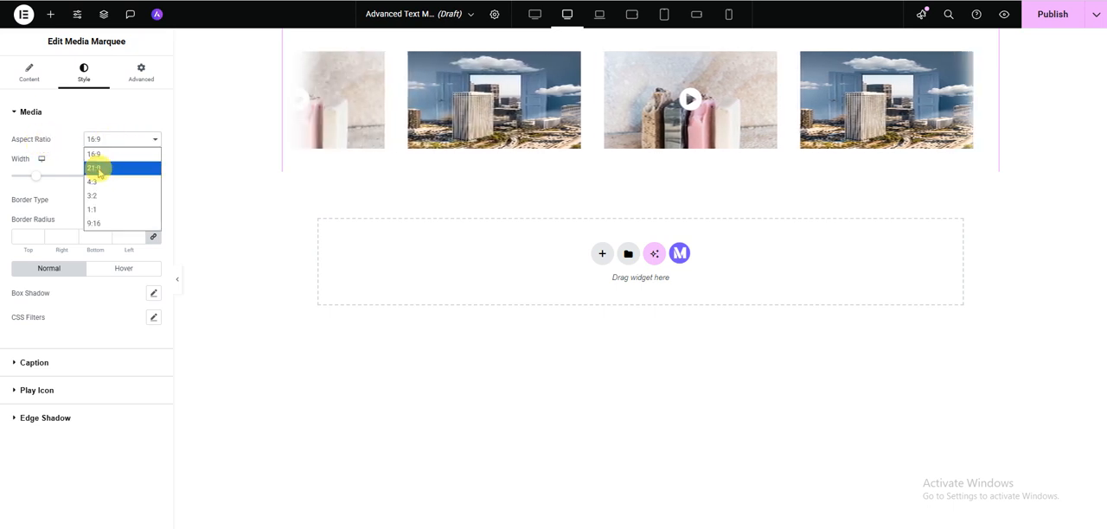
pyautogui.click(98, 168)
pyautogui.click(109, 143)
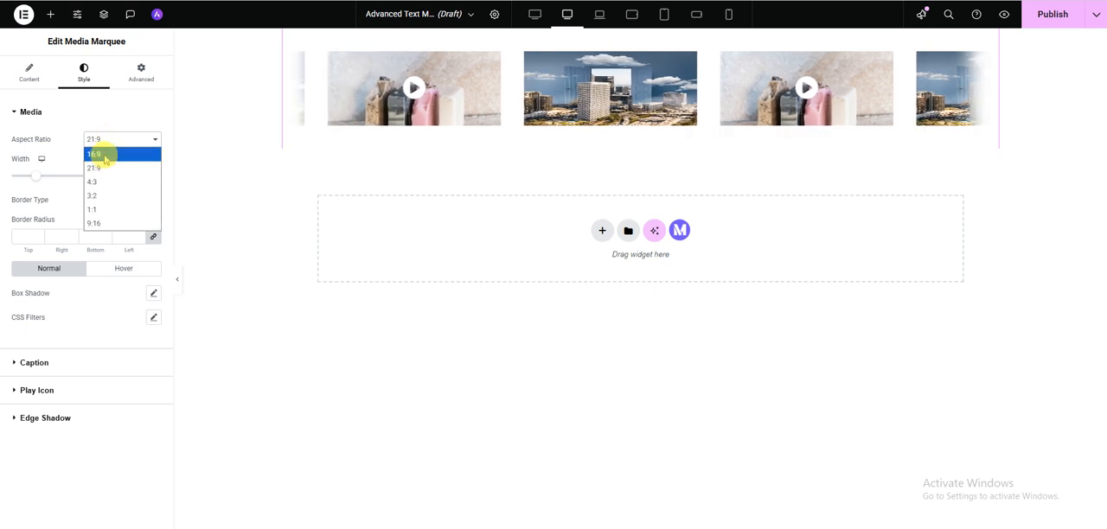
pyautogui.click(102, 196)
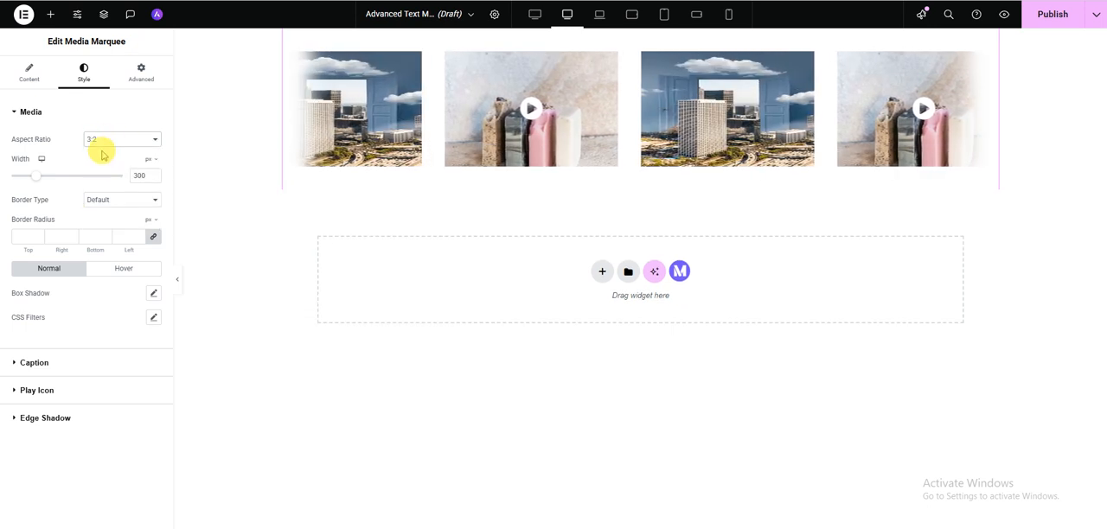
pyautogui.click(117, 144)
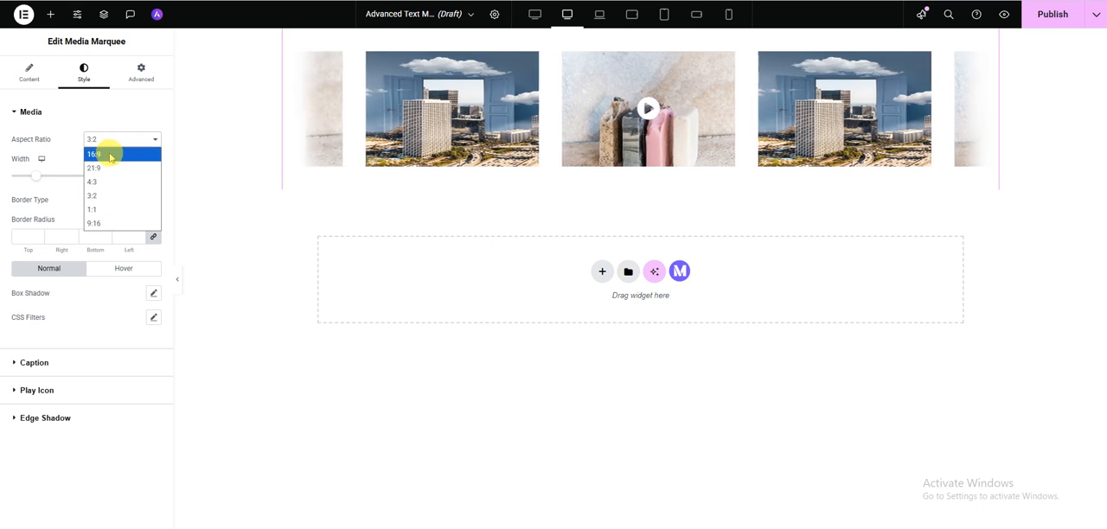
pyautogui.click(110, 155)
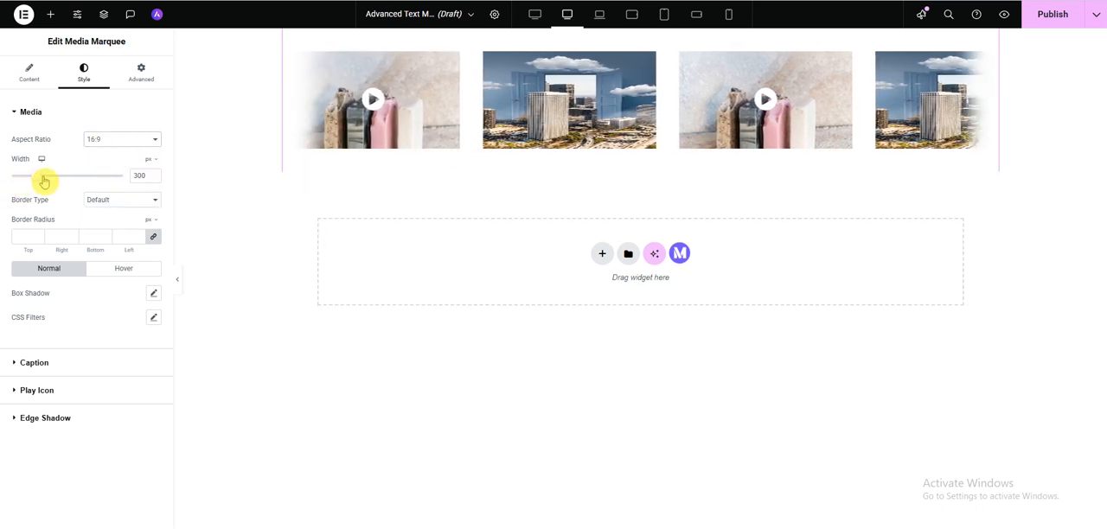
# - Set the media width to 323 px and give the items a solid border with a width of 6 px on all sides
pyautogui.moveTo(34, 181)
pyautogui.mouseDown()
pyautogui.moveTo(52, 179)
pyautogui.moveTo(38, 179)
pyautogui.mouseUp()
pyautogui.click(113, 206)
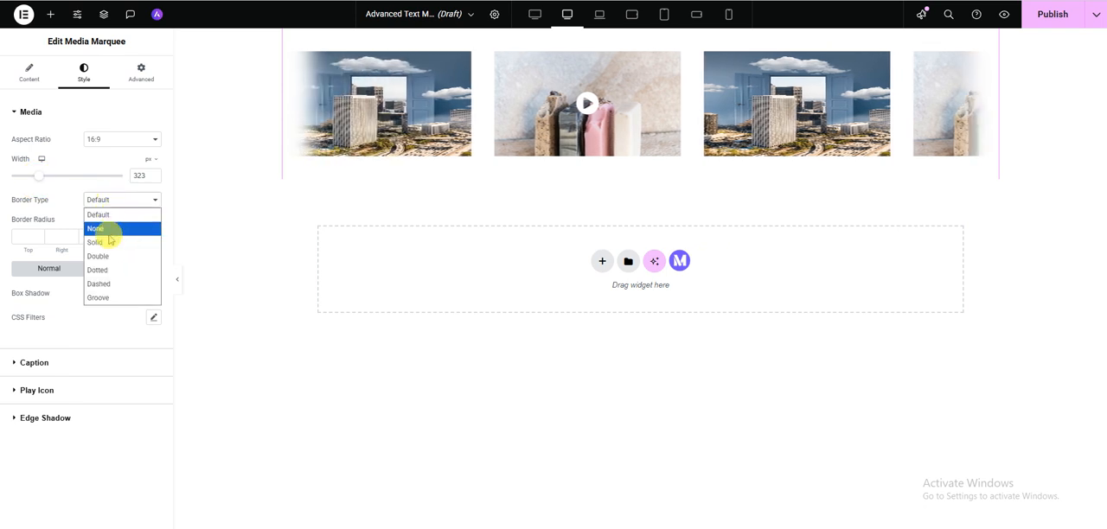
pyautogui.click(106, 242)
pyautogui.click(40, 238)
pyautogui.write('2')
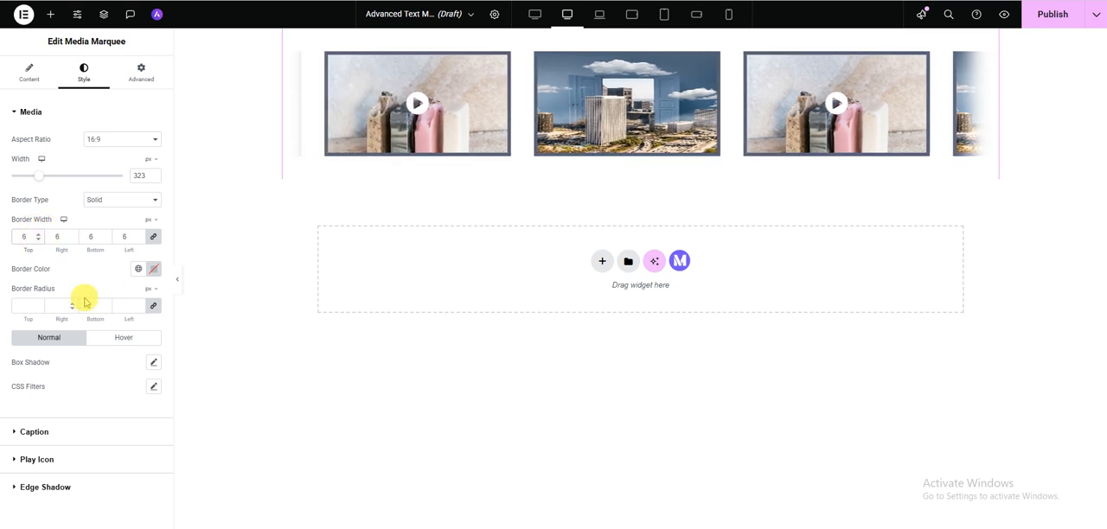
# - Color the media border red and set its border radius to 10 px on all corners
pyautogui.click(154, 269)
pyautogui.click(178, 326)
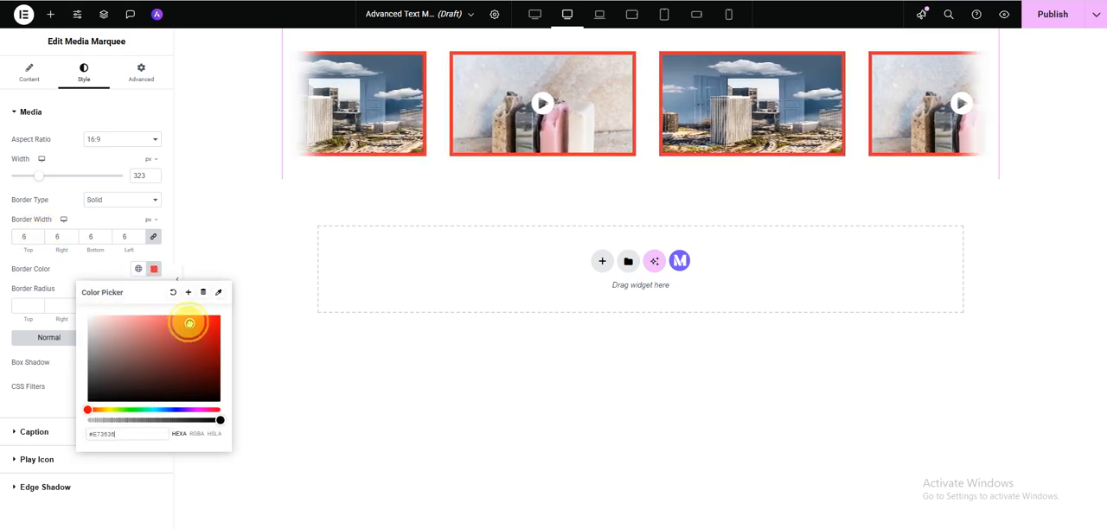
pyautogui.click(75, 271)
pyautogui.click(27, 307)
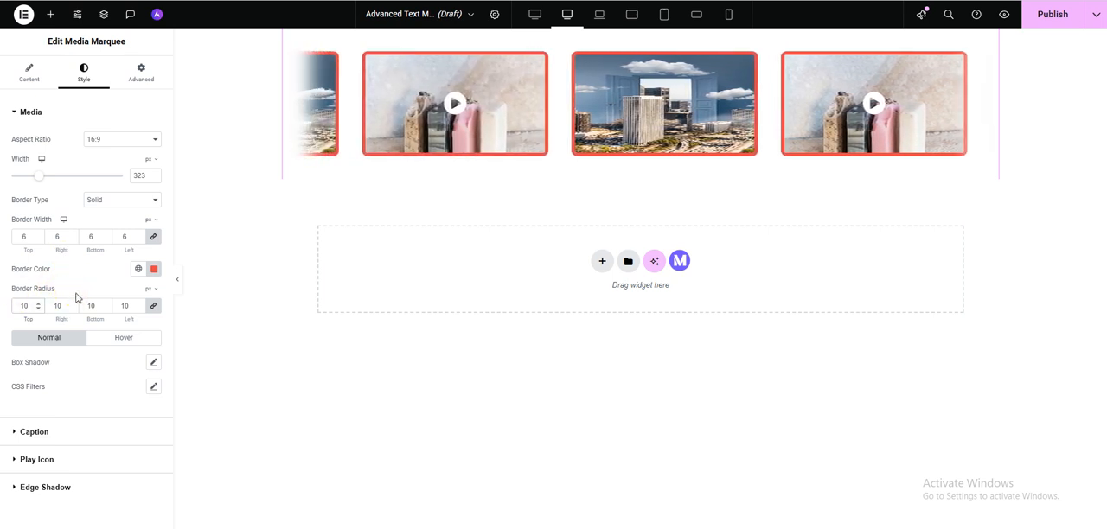
# - Add the default outline box shadow to the media's normal state and check the hover-state style options
pyautogui.click(153, 364)
pyautogui.scroll(-1, 64, 395)
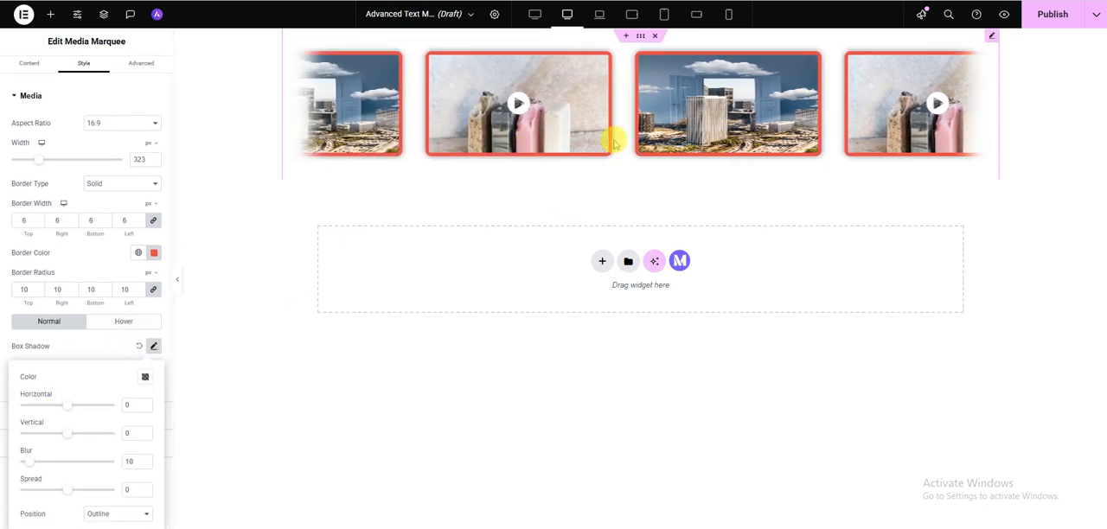
pyautogui.click(81, 348)
pyautogui.click(135, 323)
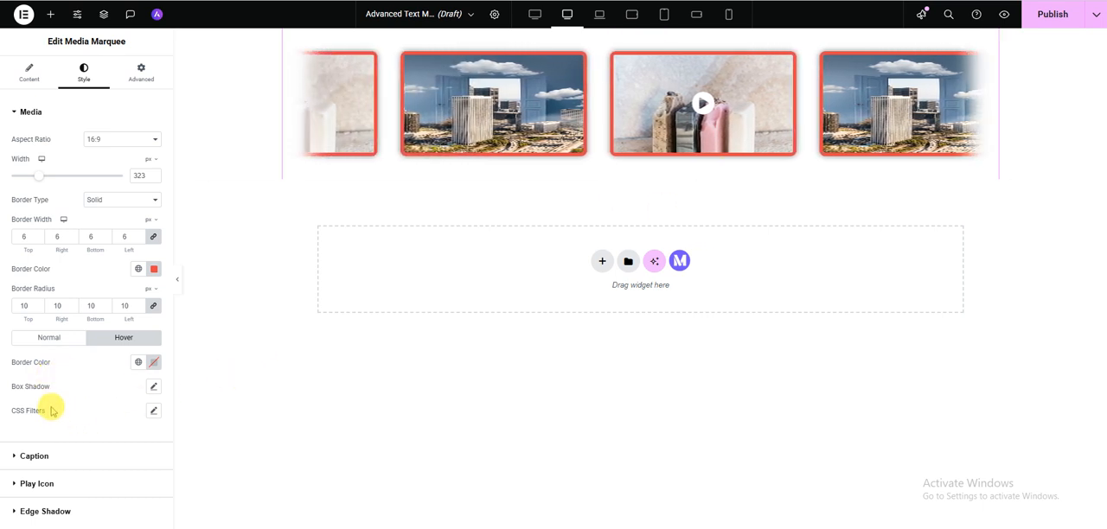
pyautogui.click(57, 340)
pyautogui.click(134, 345)
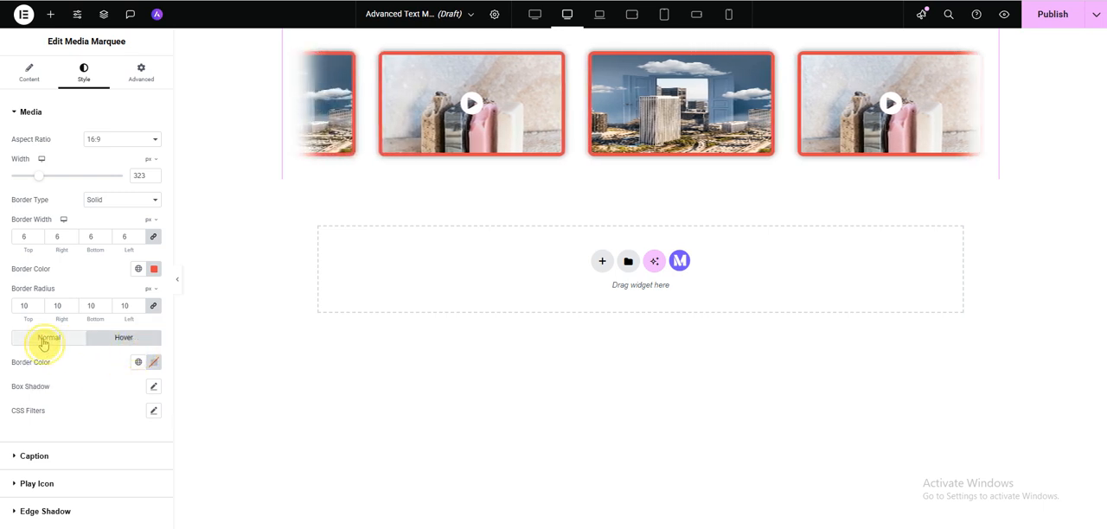
pyautogui.click(45, 346)
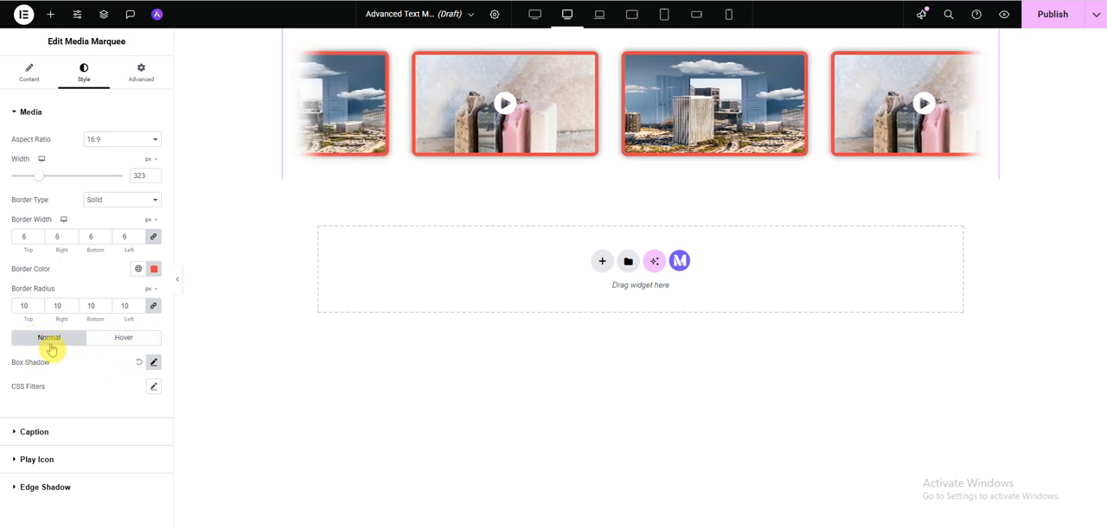
# - Try a CSS filter blur of 3.1 on the media items in their normal state
pyautogui.click(153, 387)
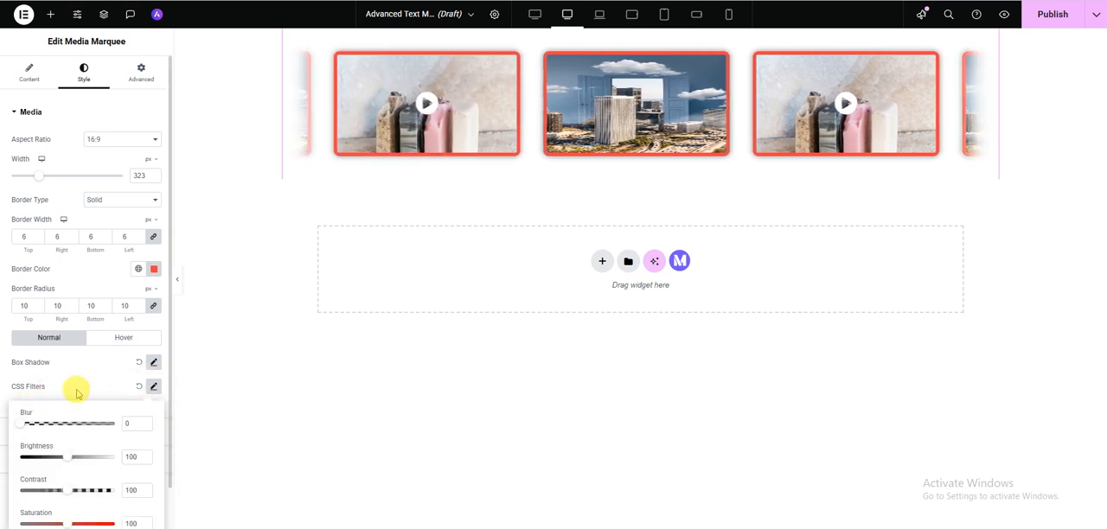
pyautogui.click(50, 390)
pyautogui.click(153, 387)
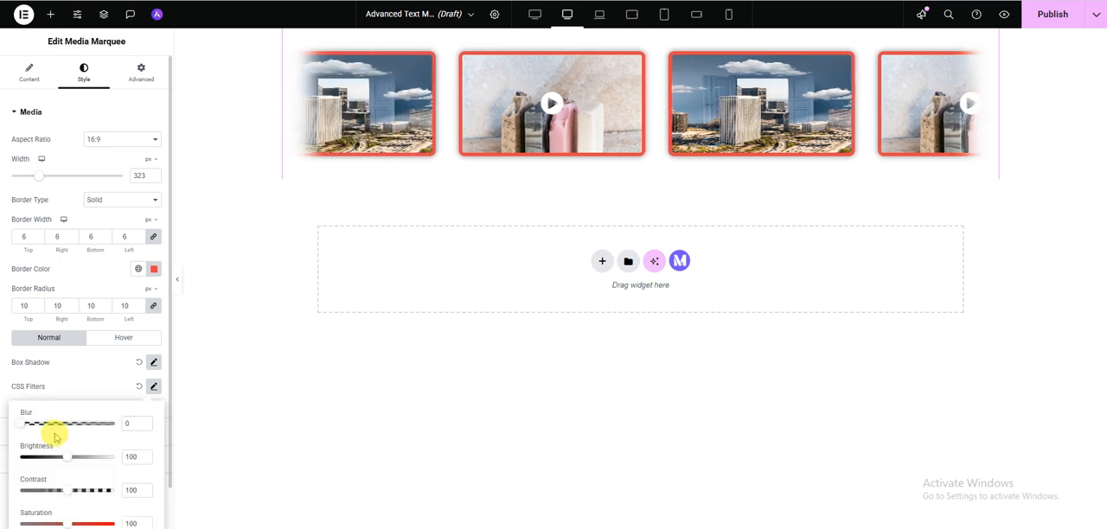
pyautogui.moveTo(21, 425); pyautogui.dragTo(49, 425)
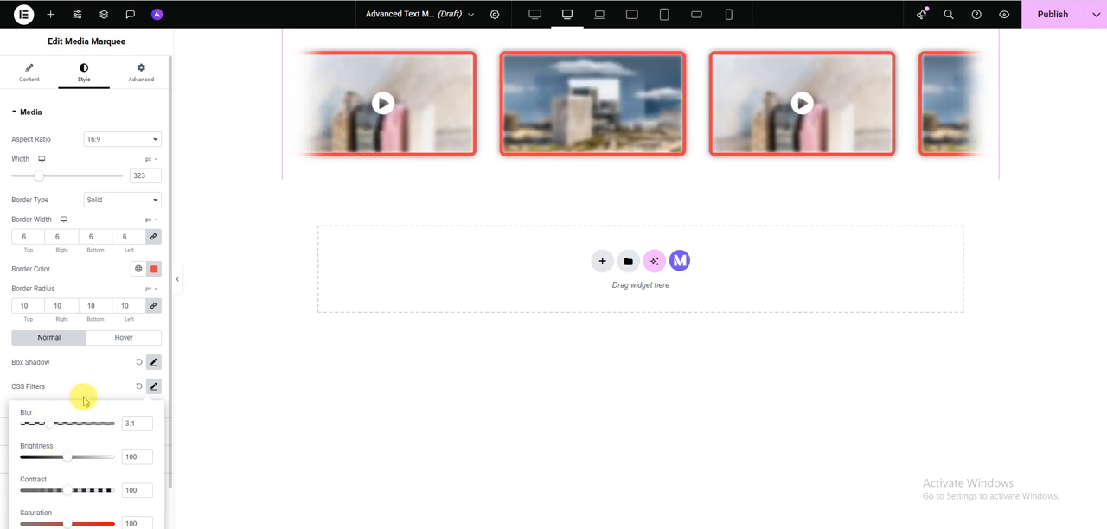
pyautogui.click(81, 395)
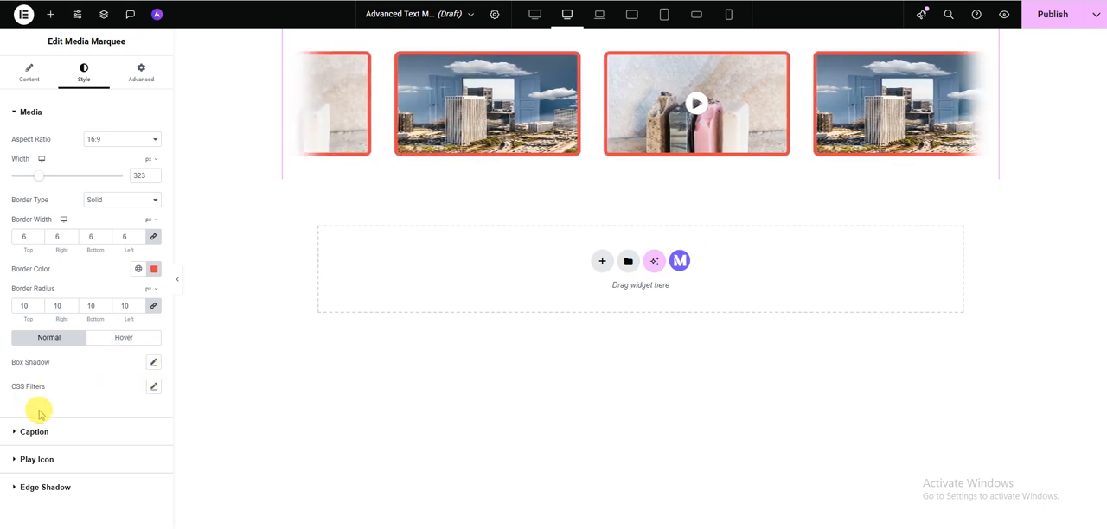
# - Set the image item's caption to Attachment Caption in the media list
pyautogui.click(35, 435)
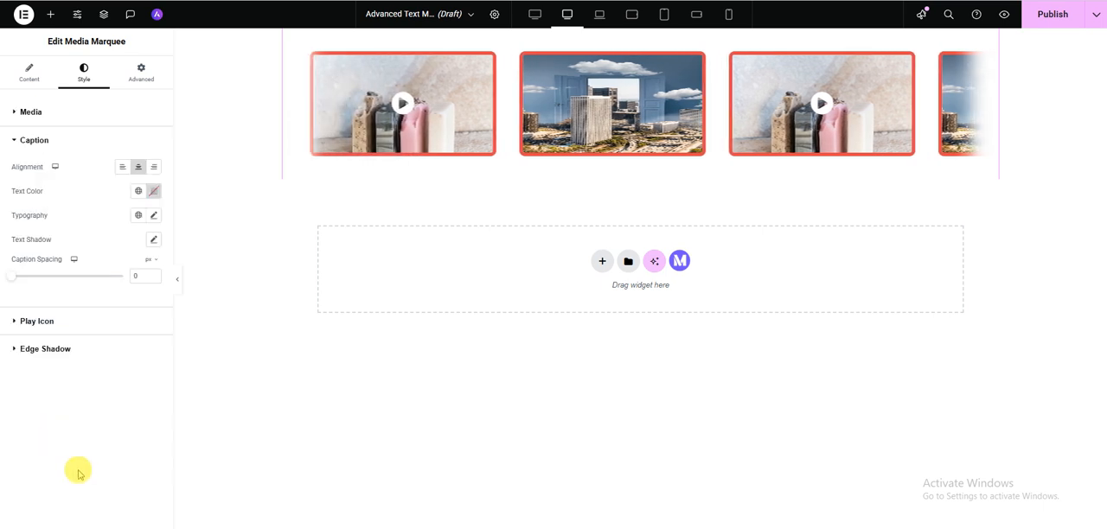
pyautogui.click(30, 78)
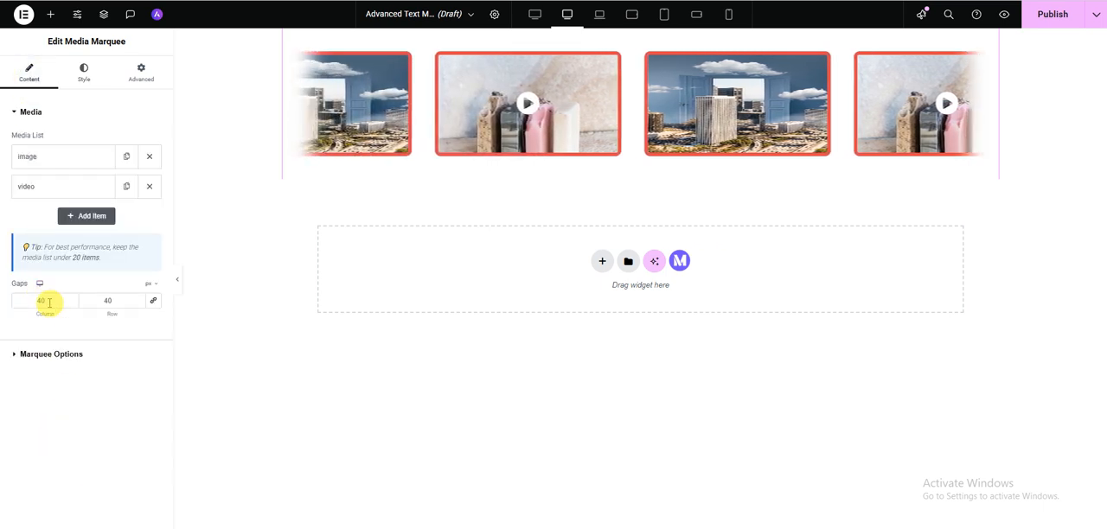
pyautogui.click(58, 164)
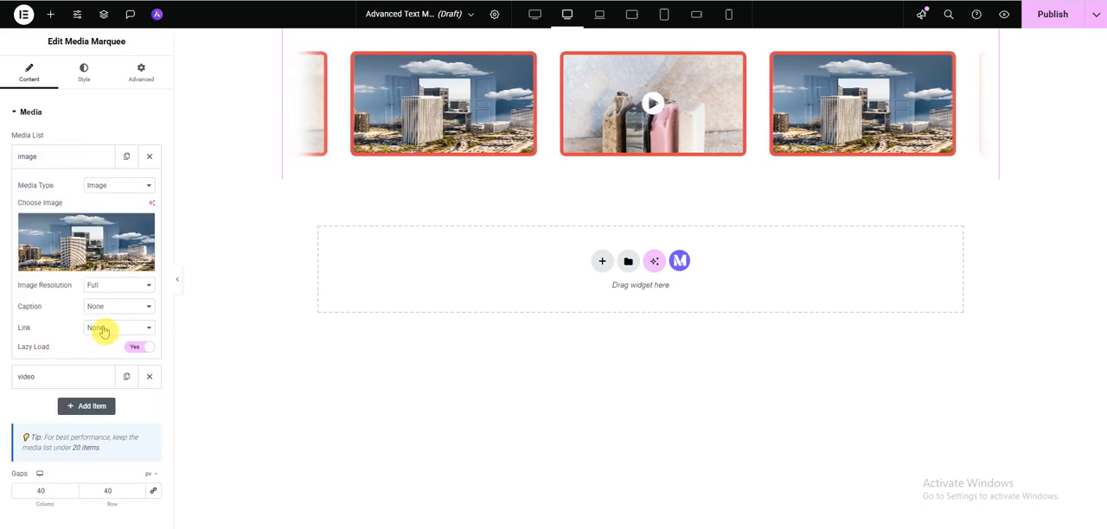
pyautogui.click(122, 308)
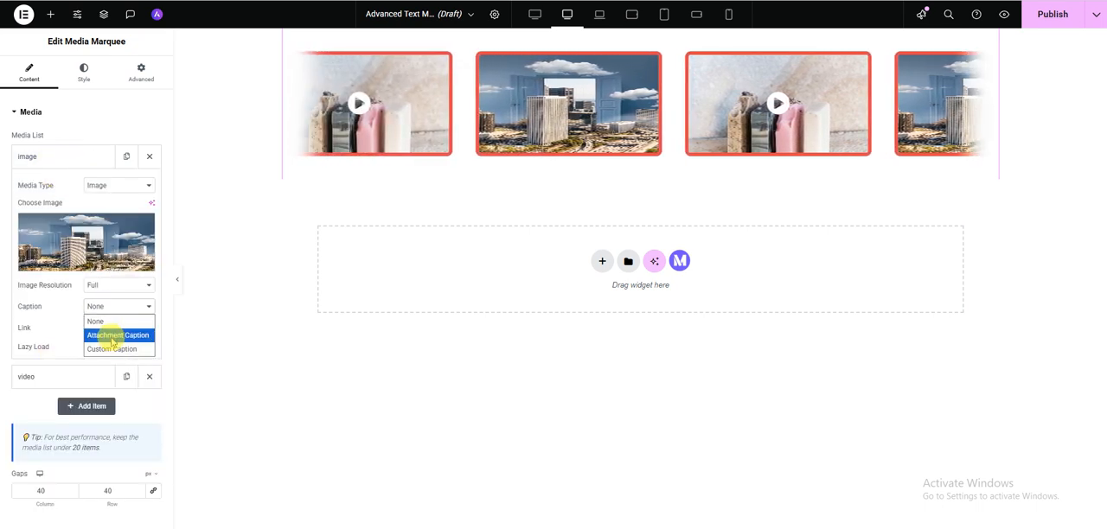
pyautogui.click(106, 338)
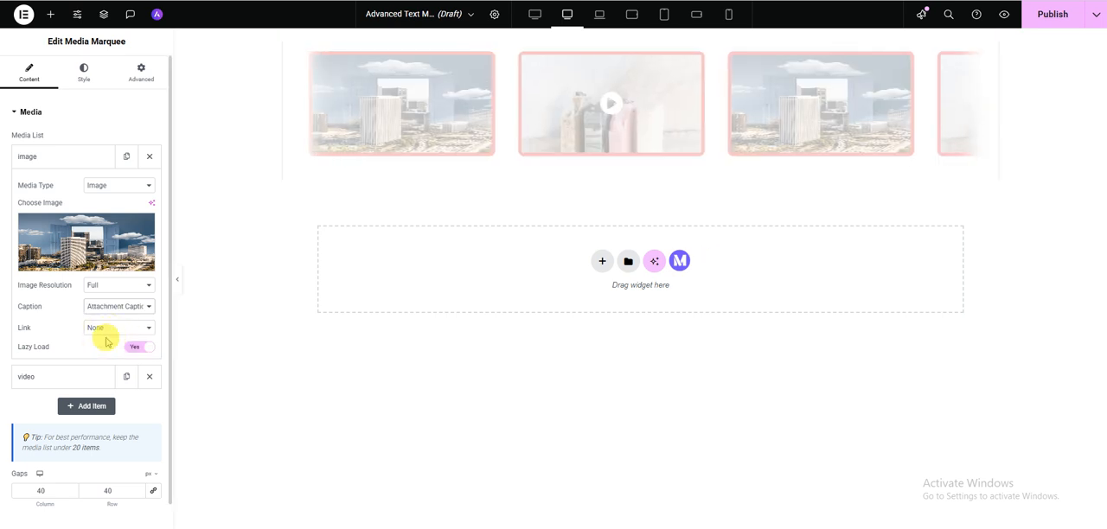
# - Keep the caption centered and set its text color to red (#F50B0B)
pyautogui.click(75, 77)
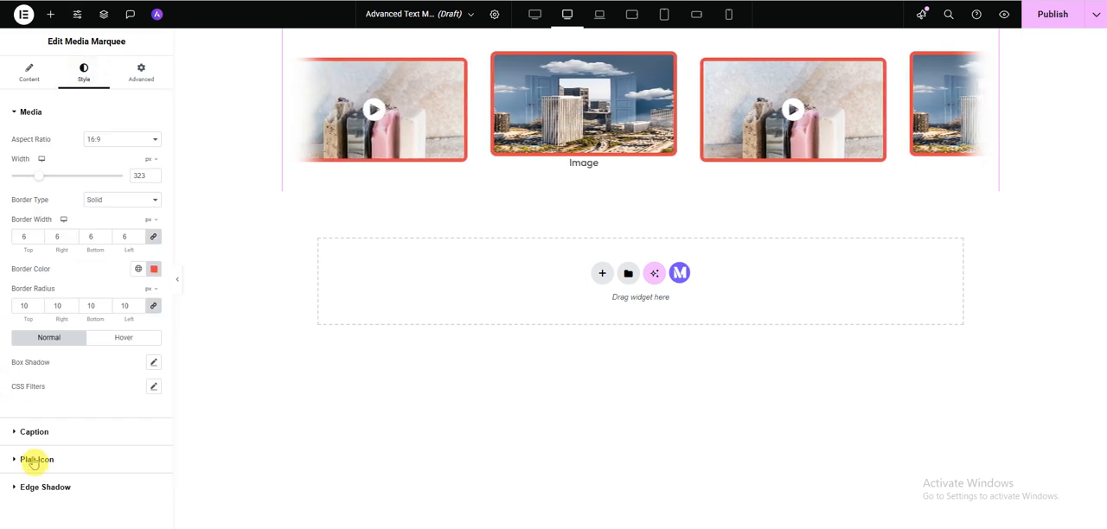
pyautogui.click(40, 437)
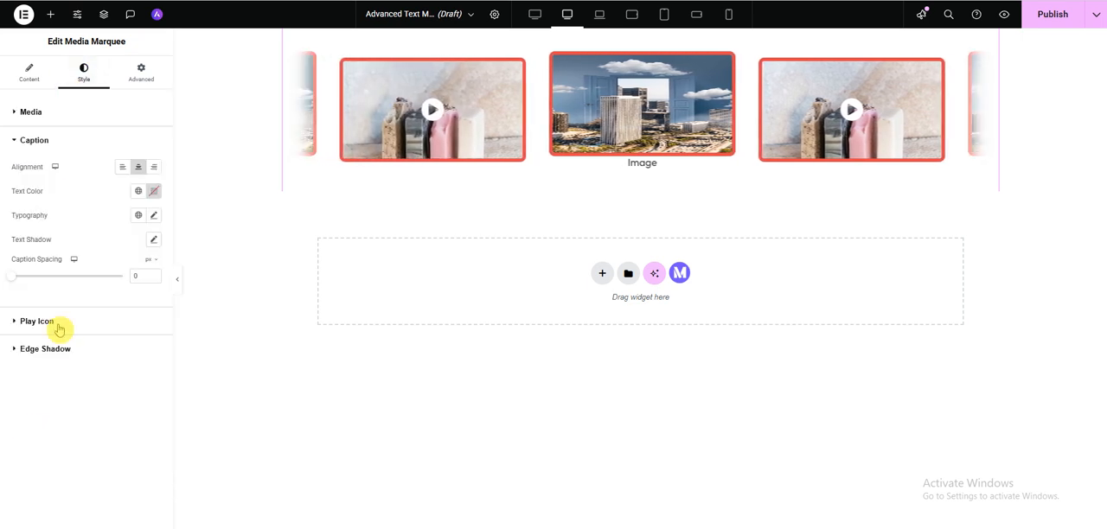
pyautogui.click(138, 168)
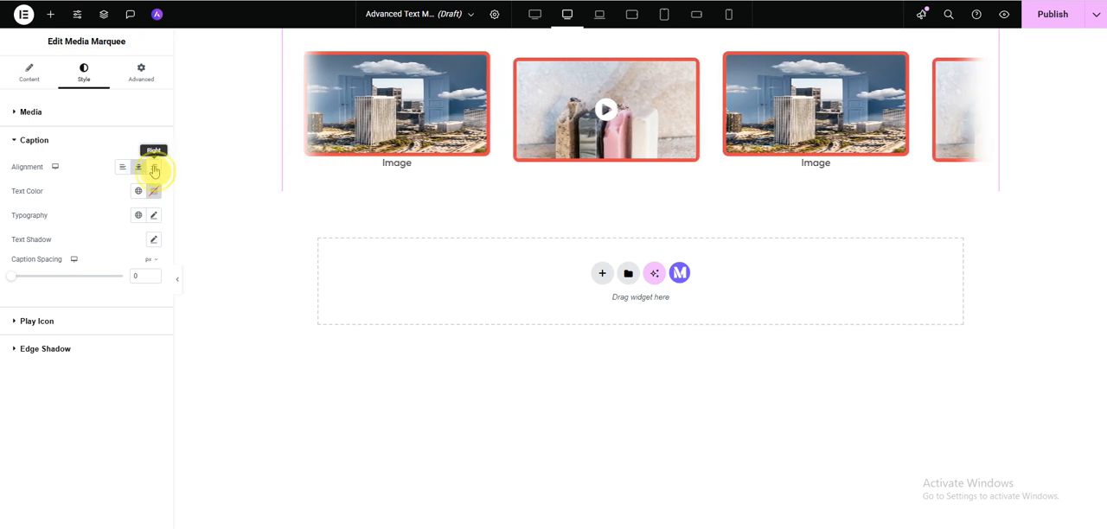
pyautogui.click(153, 192)
pyautogui.click(208, 245)
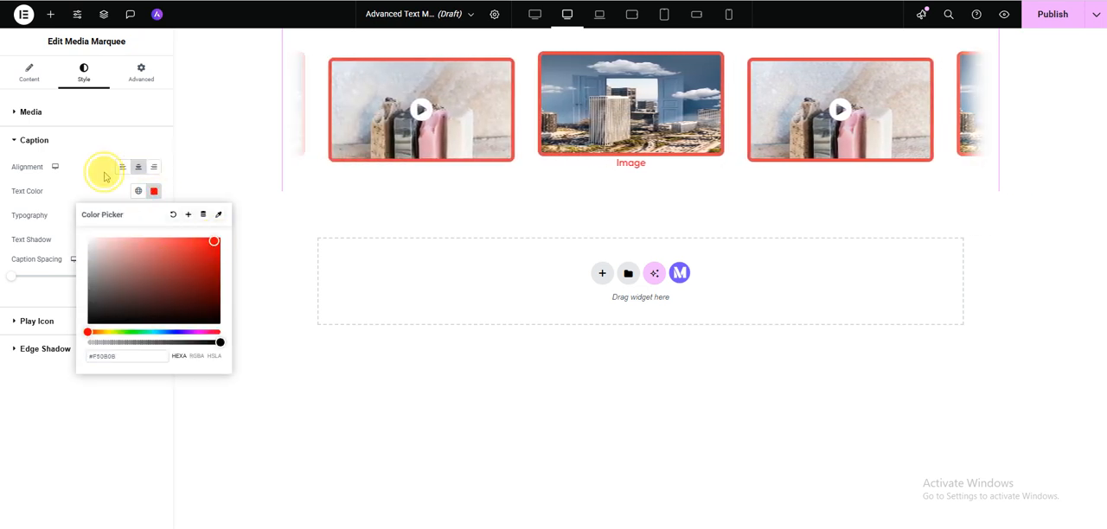
pyautogui.click(106, 175)
# - Set the caption's typography size to 11 px
pyautogui.click(153, 216)
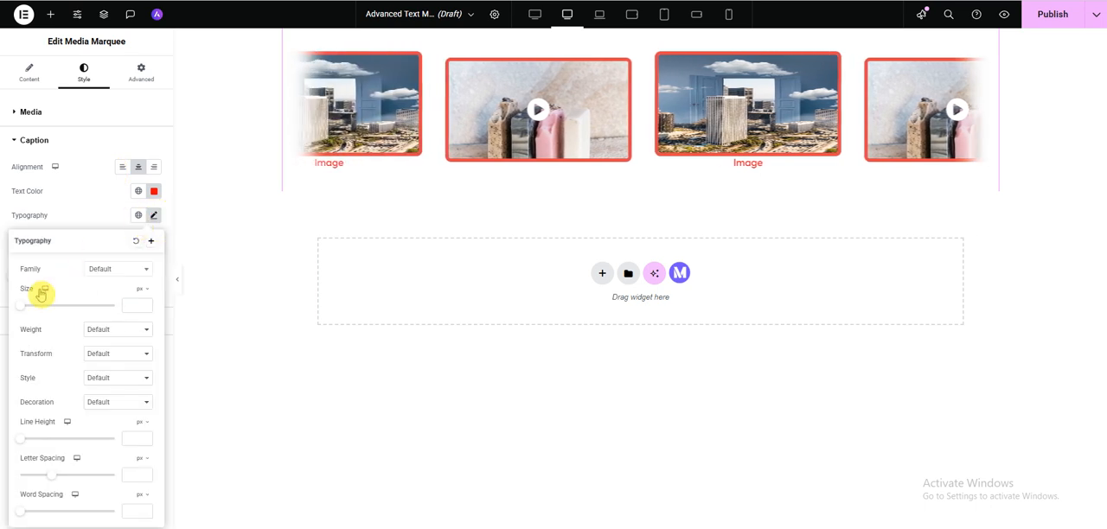
pyautogui.moveTo(20, 313); pyautogui.dragTo(25, 313)
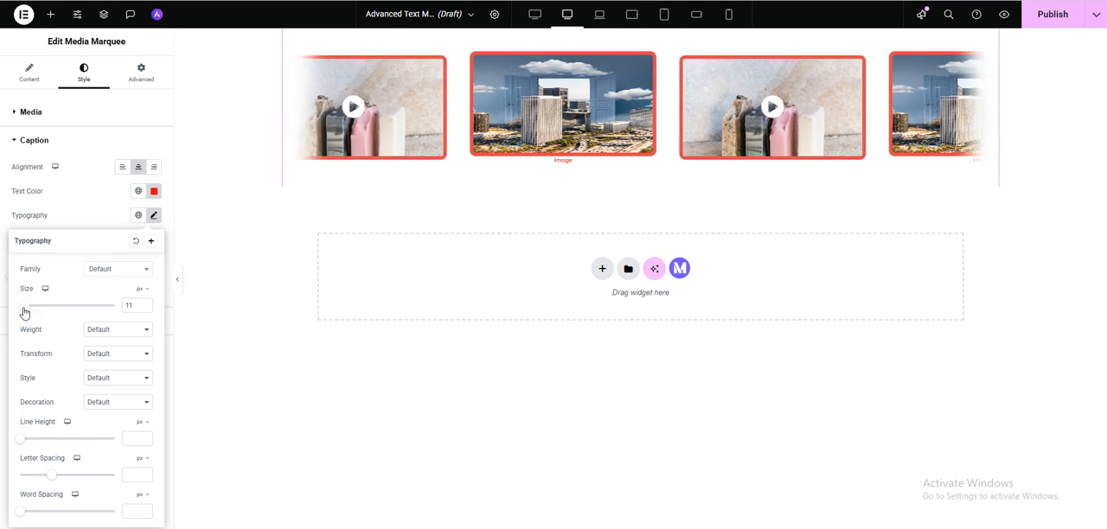
pyautogui.click(80, 224)
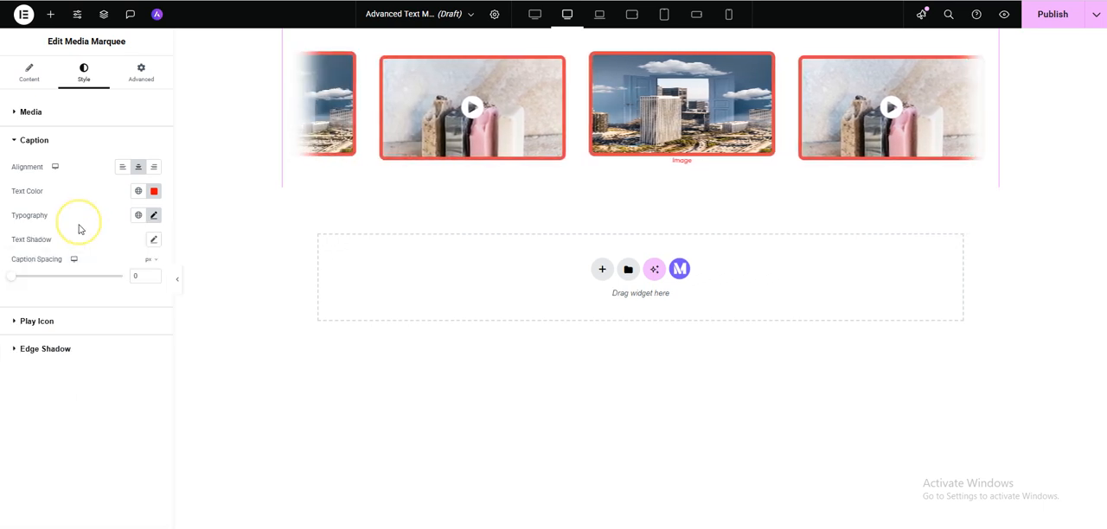
# - Add a text shadow with a blur of 13 to the caption and leave the caption spacing at 0
pyautogui.click(153, 242)
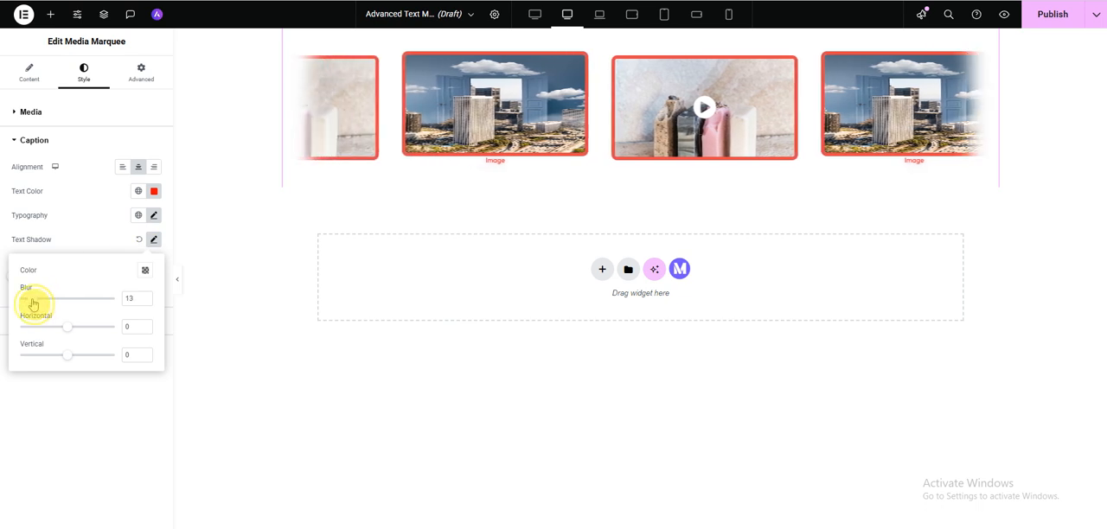
pyautogui.click(78, 225)
pyautogui.moveTo(12, 284)
pyautogui.mouseDown()
pyautogui.moveTo(25, 284)
pyautogui.moveTo(10, 283)
pyautogui.mouseUp()
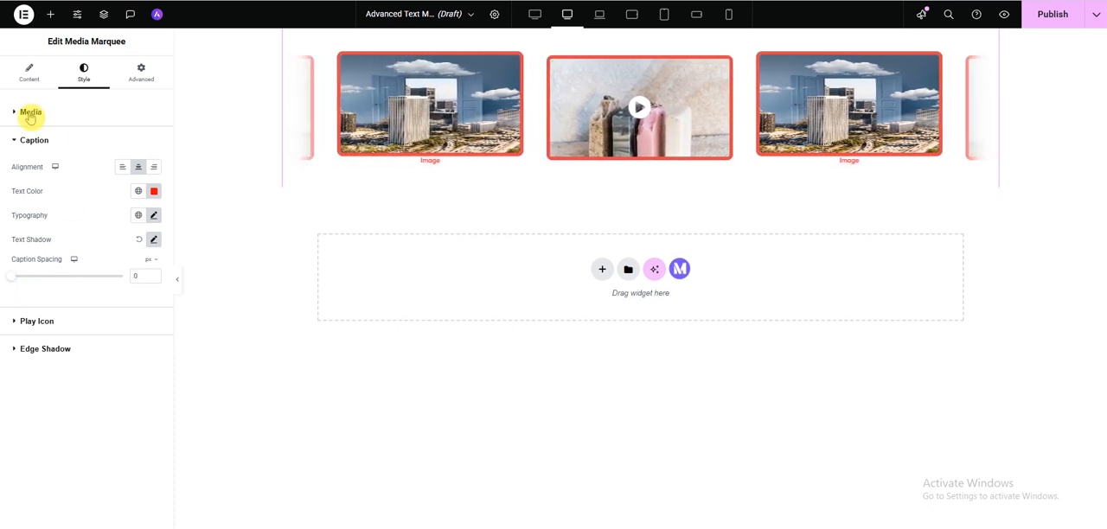
pyautogui.click(36, 140)
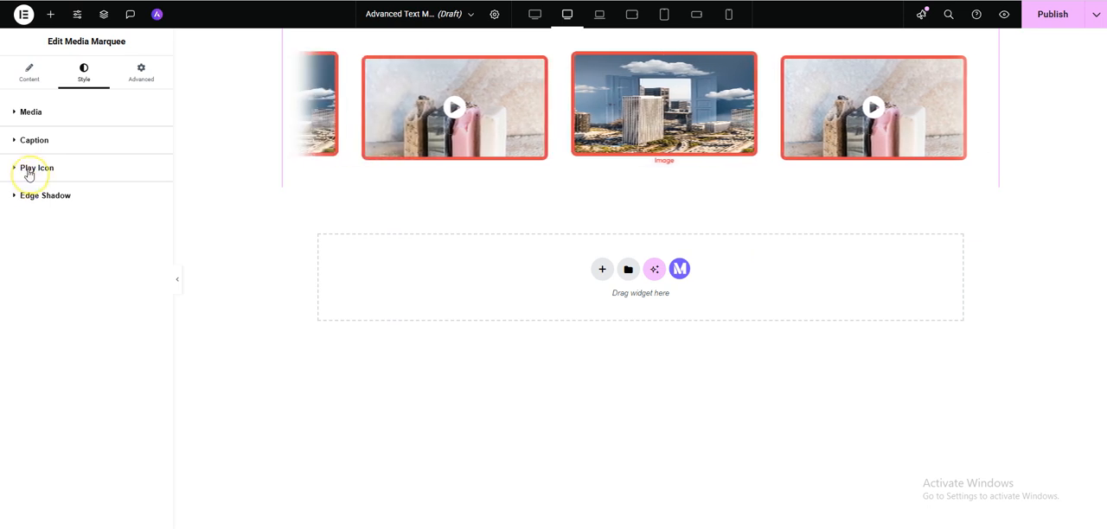
# - Color the video play icon light red and set its icon size to 55 px
pyautogui.click(28, 170)
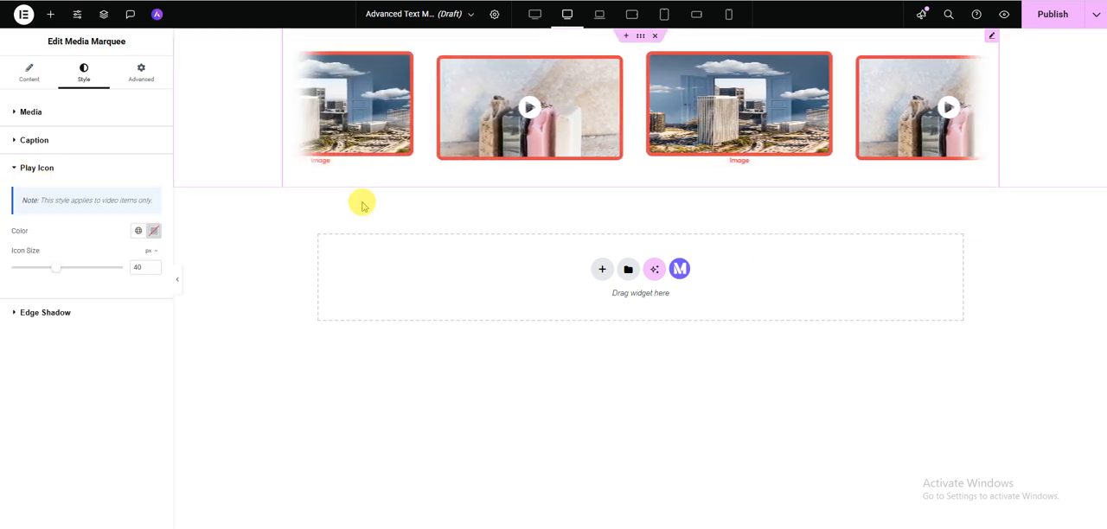
pyautogui.click(153, 234)
pyautogui.click(185, 297)
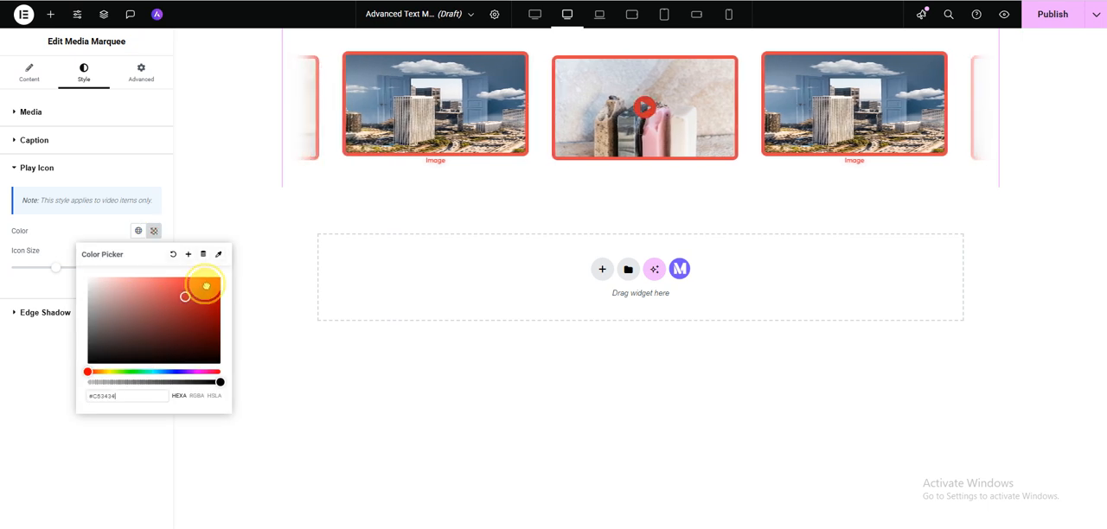
pyautogui.moveTo(206, 284); pyautogui.dragTo(166, 280)
pyautogui.click(56, 266)
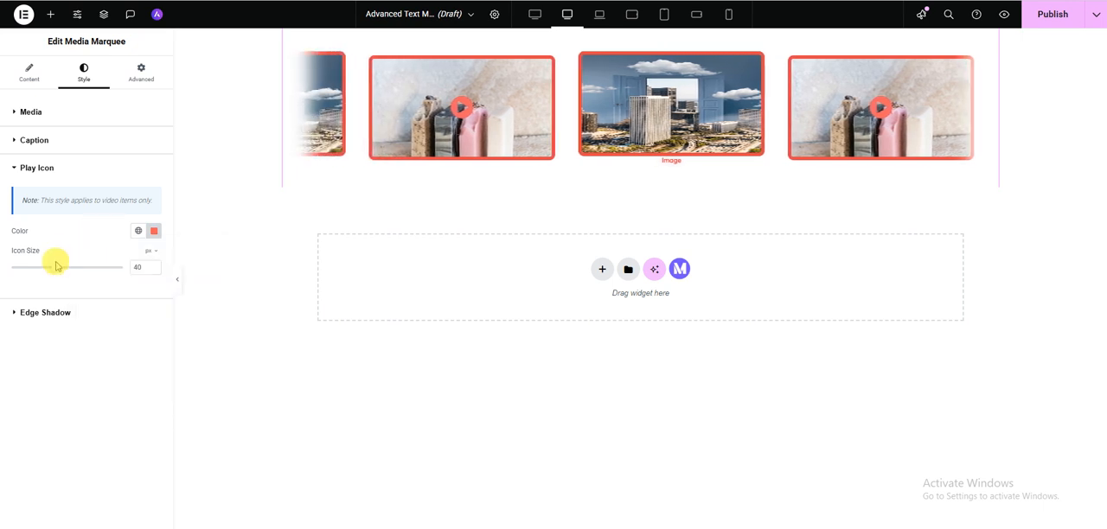
pyautogui.moveTo(41, 271); pyautogui.dragTo(74, 275)
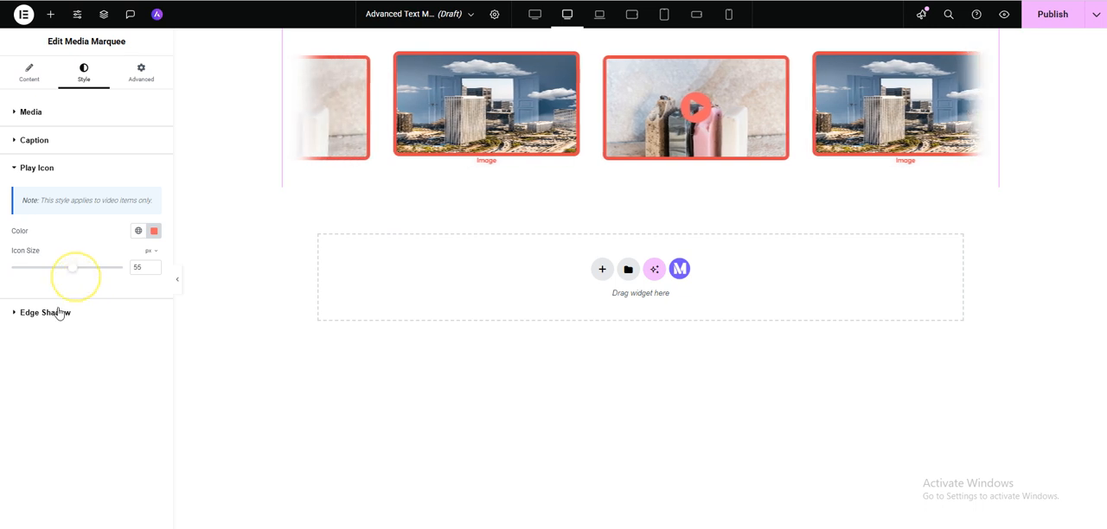
# - Set the edge shadow color to red (#C44141), its size to 82 px and its blur to 89 px
pyautogui.click(54, 315)
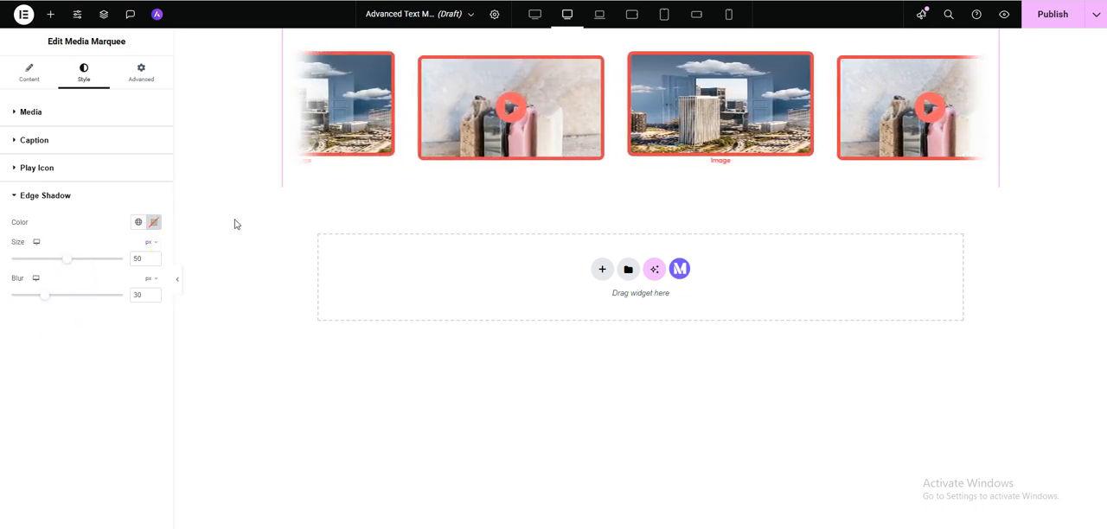
pyautogui.click(154, 224)
pyautogui.moveTo(148, 285); pyautogui.dragTo(175, 289)
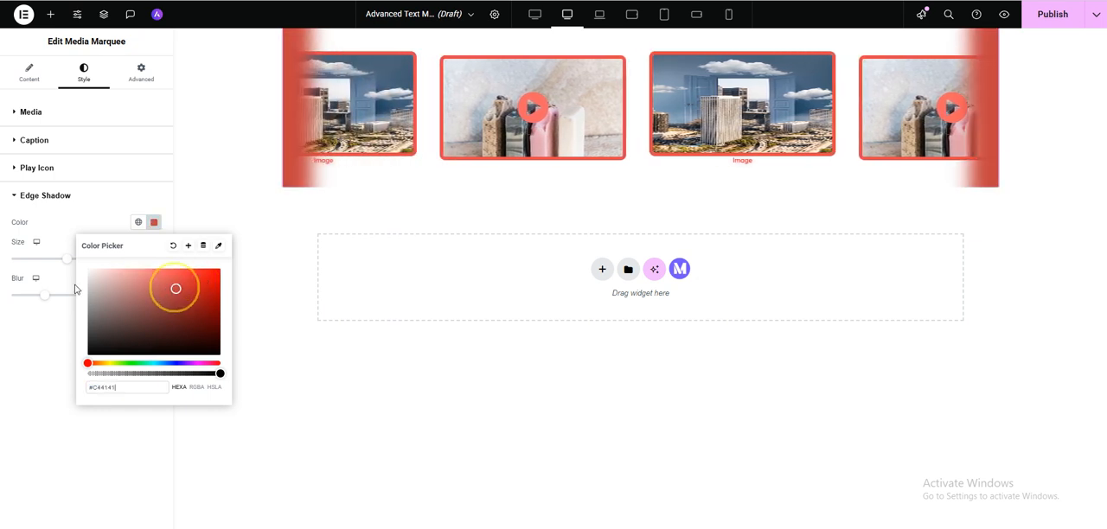
pyautogui.click(44, 254)
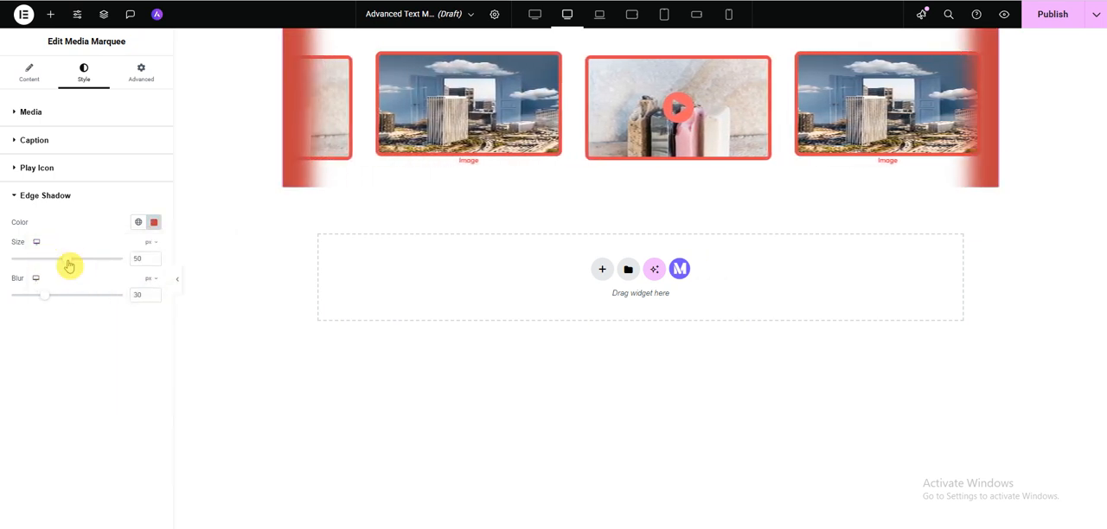
pyautogui.moveTo(87, 266); pyautogui.dragTo(109, 267)
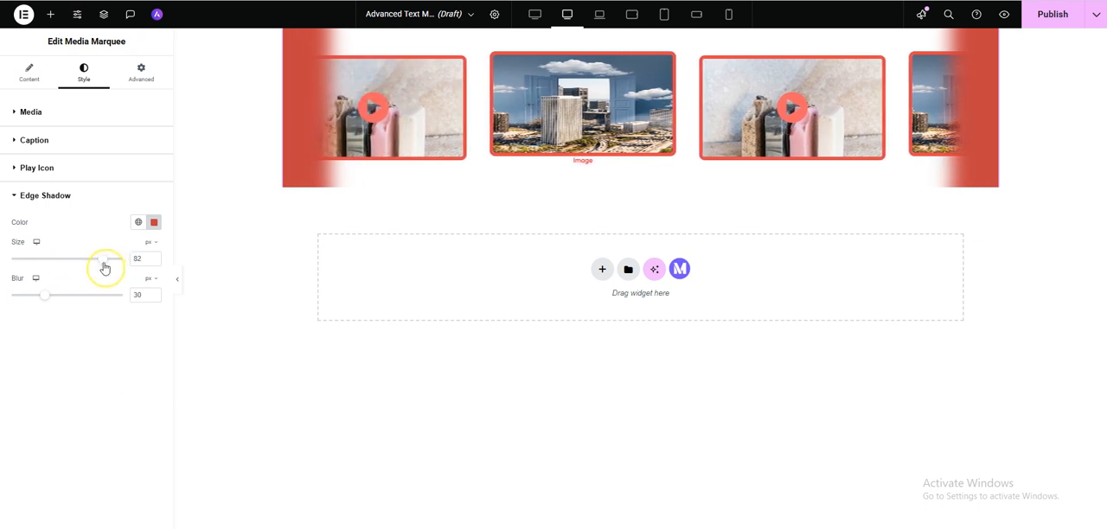
pyautogui.moveTo(47, 298); pyautogui.dragTo(113, 306)
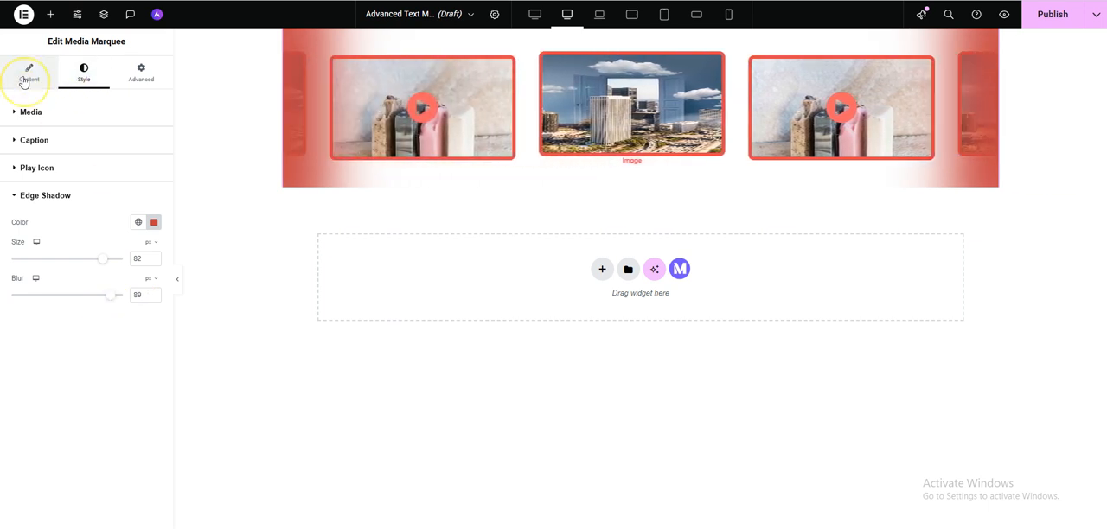
# - Turn on the Show Vertical option for the marquee
pyautogui.click(25, 82)
pyautogui.click(36, 353)
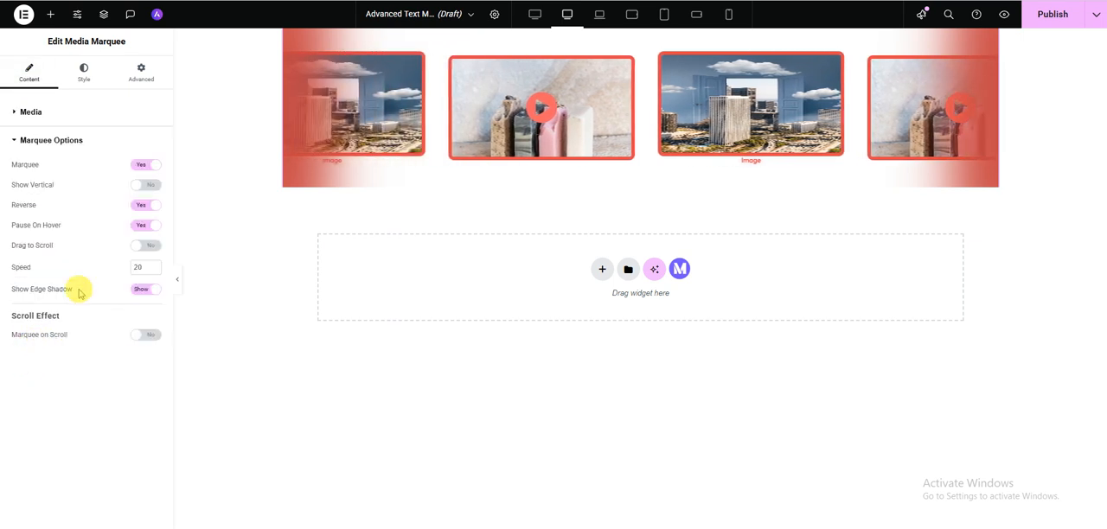
pyautogui.click(146, 192)
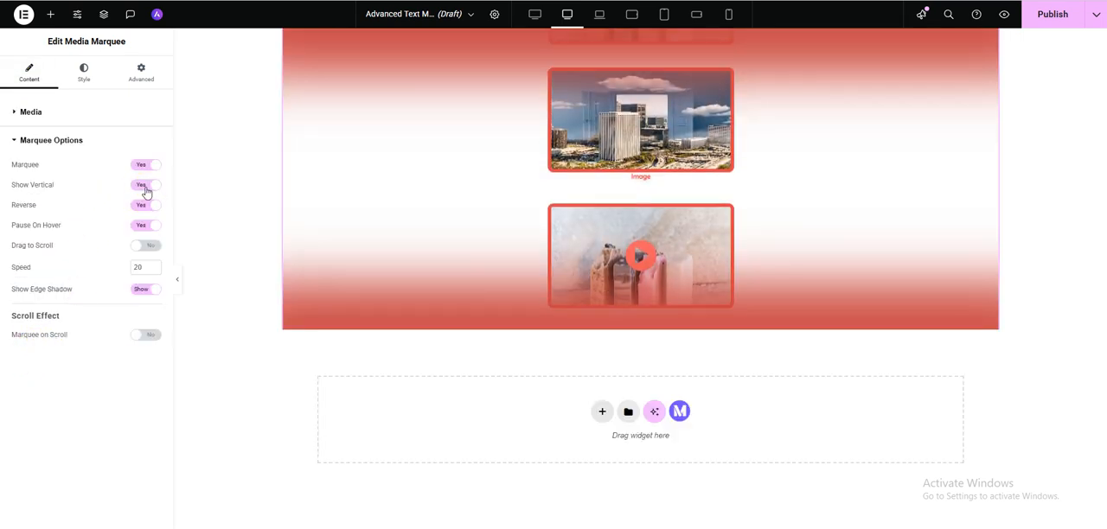
# - Try the left and right vertical alignments for the media items, and return to center
pyautogui.click(33, 114)
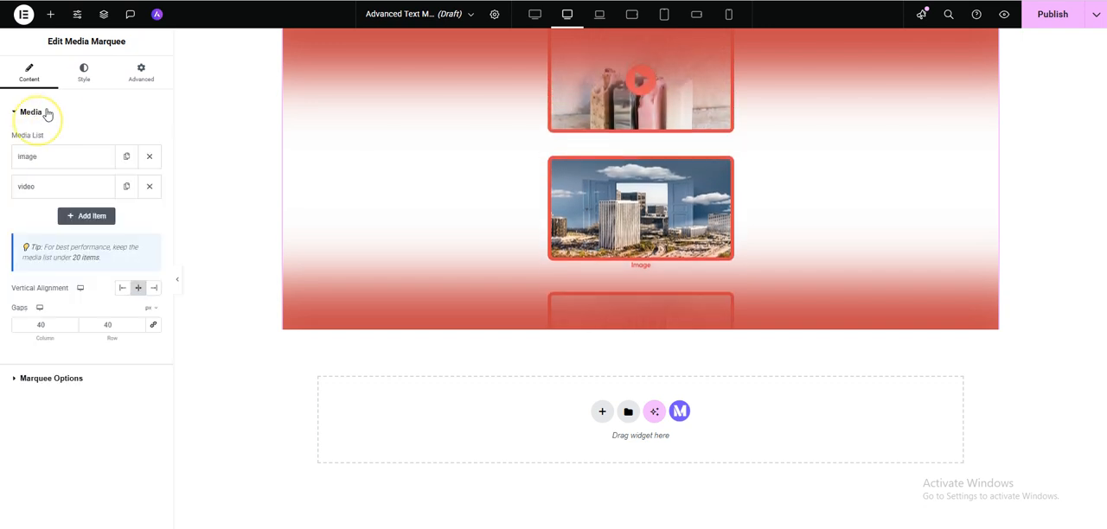
pyautogui.click(83, 73)
pyautogui.click(27, 82)
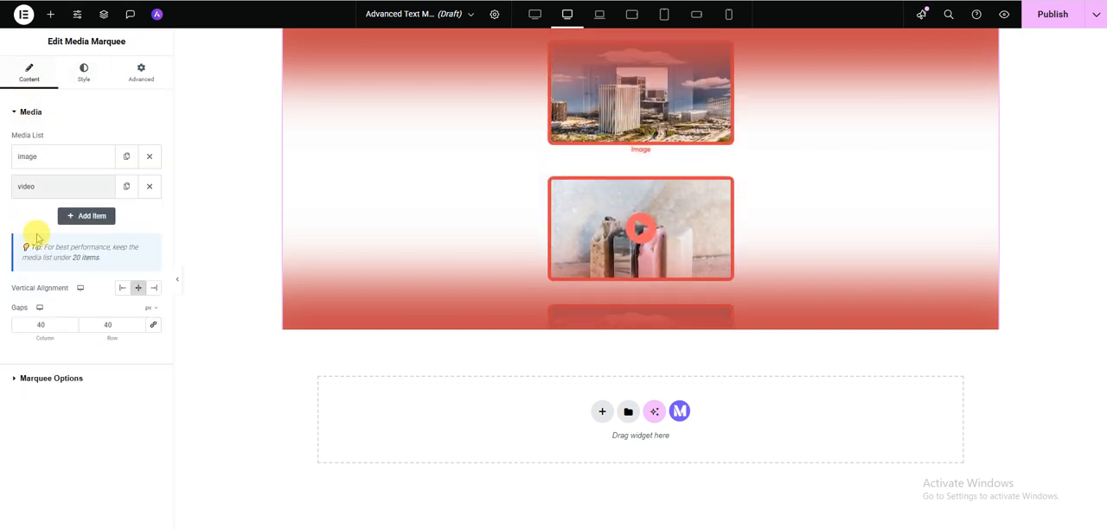
pyautogui.click(118, 298)
pyautogui.click(135, 294)
pyautogui.click(153, 292)
pyautogui.click(139, 294)
pyautogui.click(122, 289)
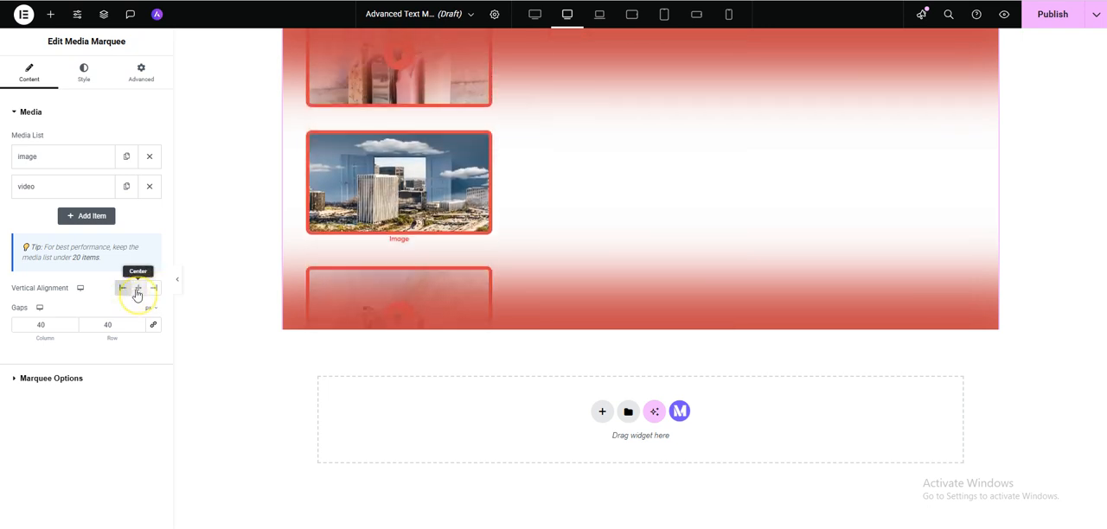
pyautogui.click(137, 294)
pyautogui.click(152, 290)
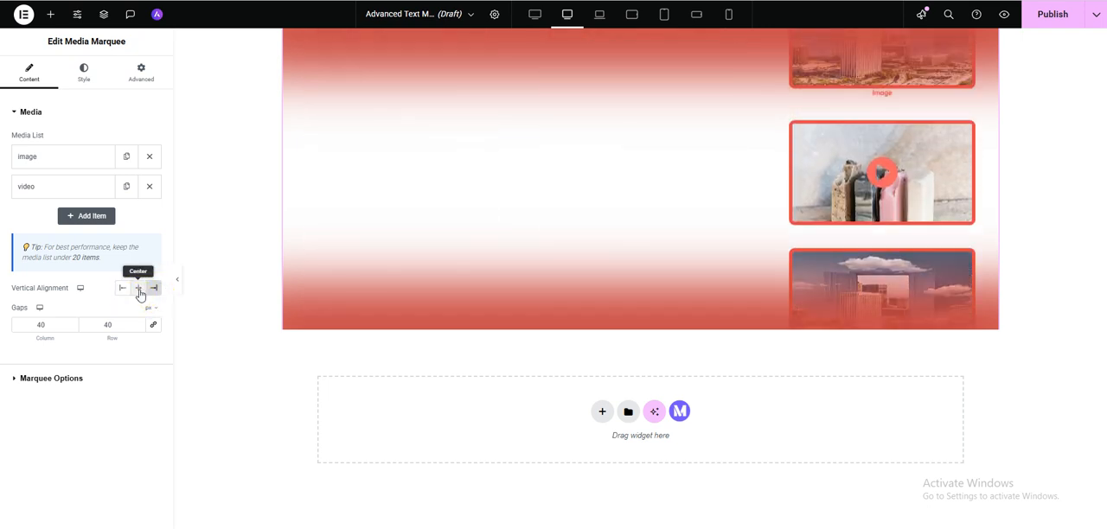
pyautogui.click(139, 292)
# - Set the section height of the vertical marquee to 57
pyautogui.click(81, 83)
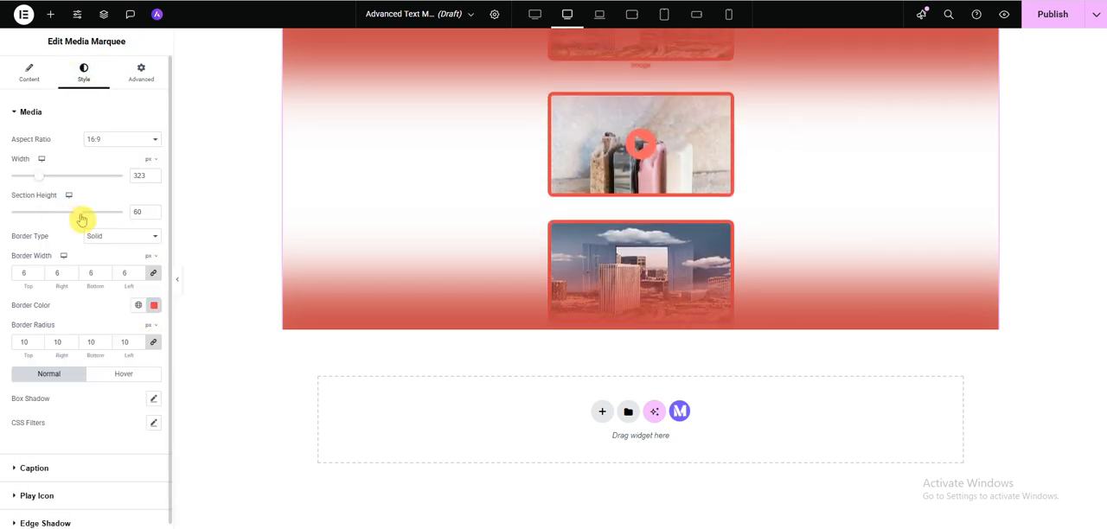
pyautogui.moveTo(80, 218)
pyautogui.mouseDown()
pyautogui.moveTo(46, 218)
pyautogui.moveTo(77, 219)
pyautogui.mouseUp()
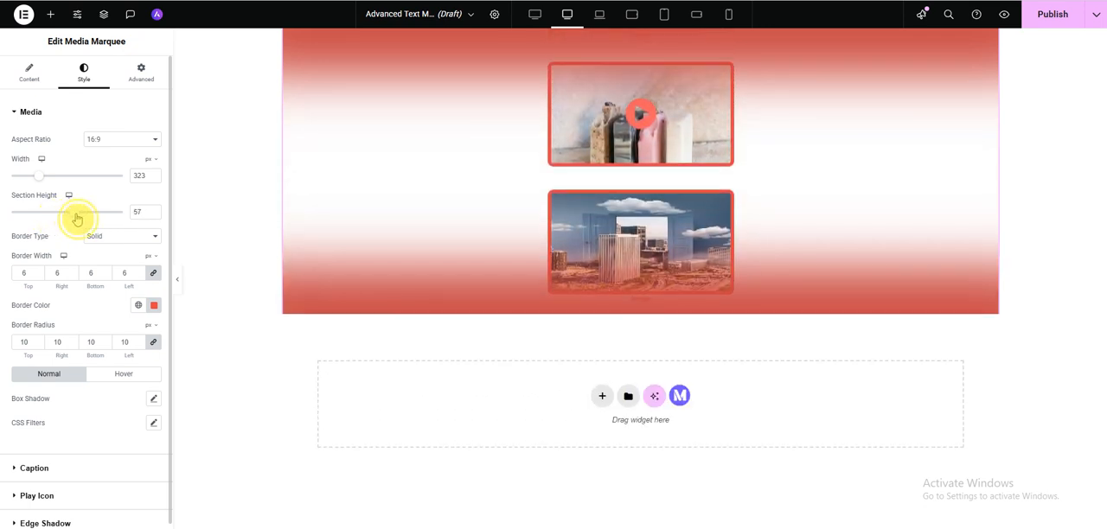
pyautogui.click(25, 82)
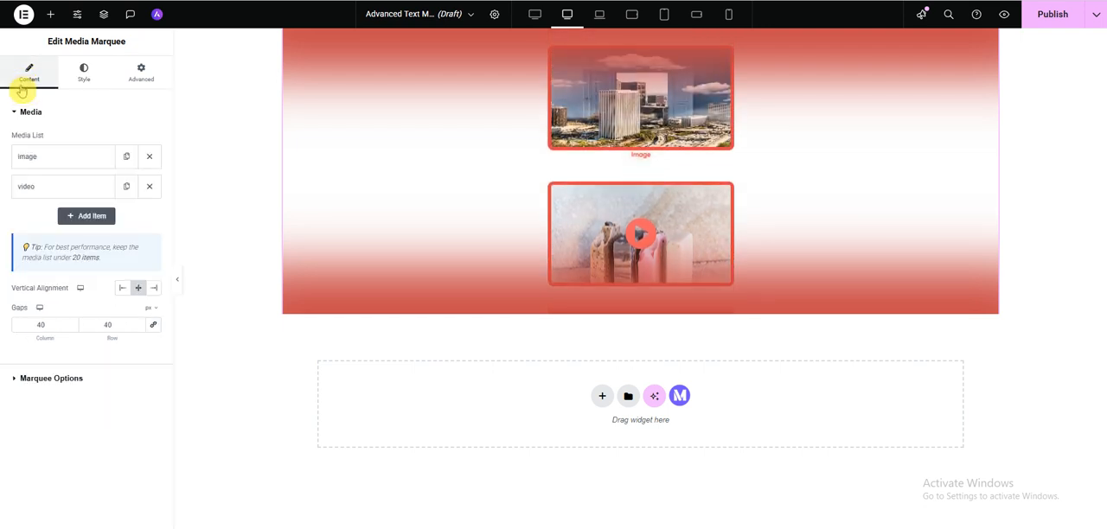